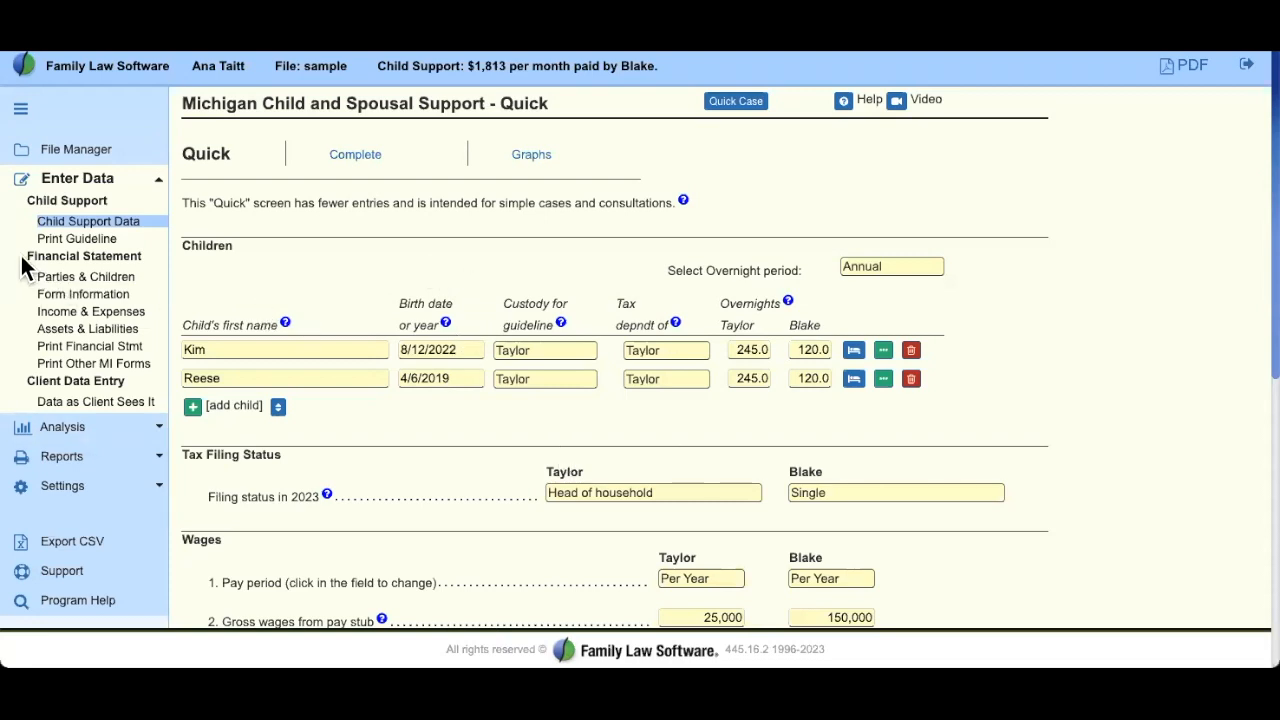
left_click_drag(140, 286, 149, 374)
left_click(225, 290)
left_click_drag(180, 152, 240, 168)
left_click(244, 158)
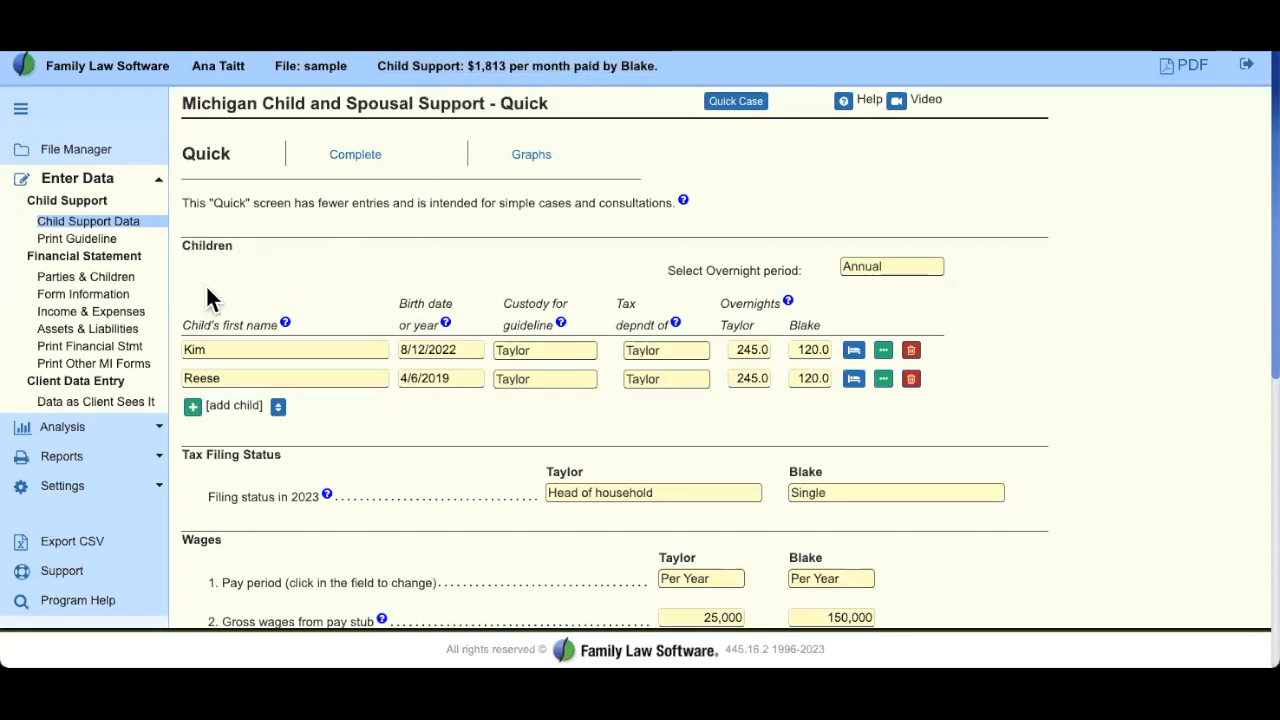
Step: Clear the spousal support amount on the Quick child and spousal support screen
scroll(420, 443, "down", 1)
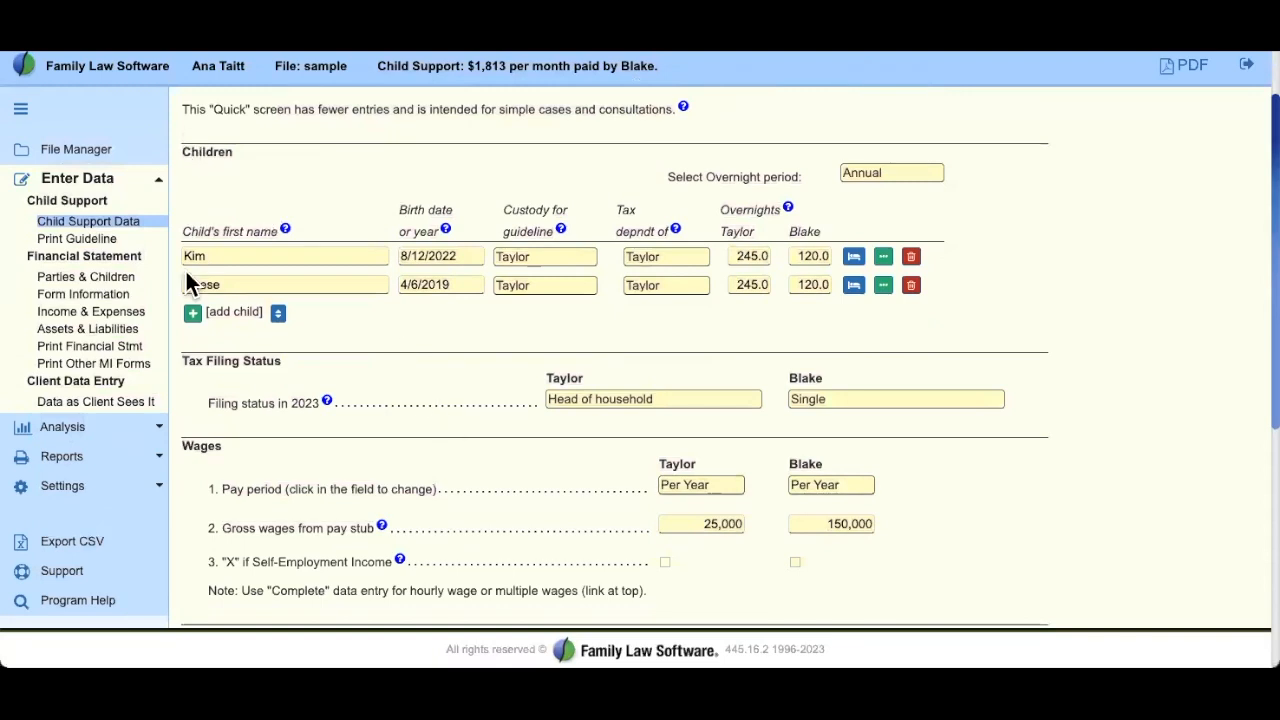
scroll(215, 342, "down", 1)
scroll(215, 350, "down", 3)
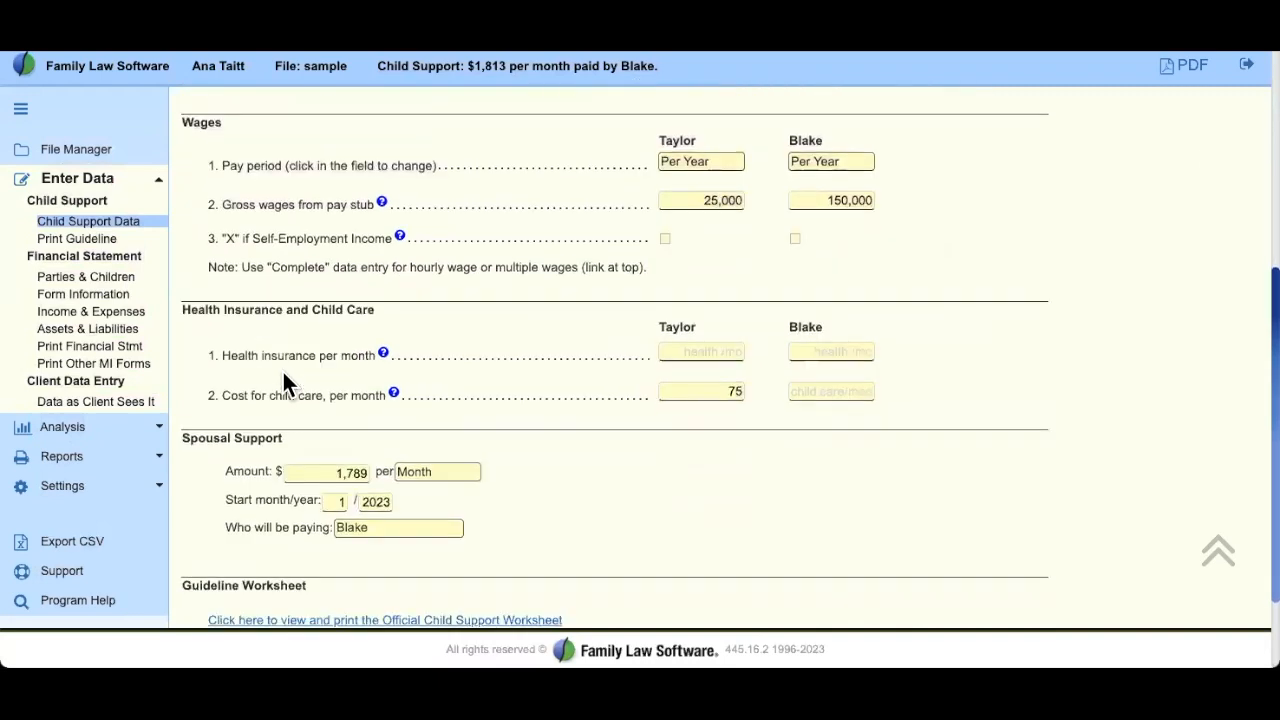
scroll(483, 440, "down", 1)
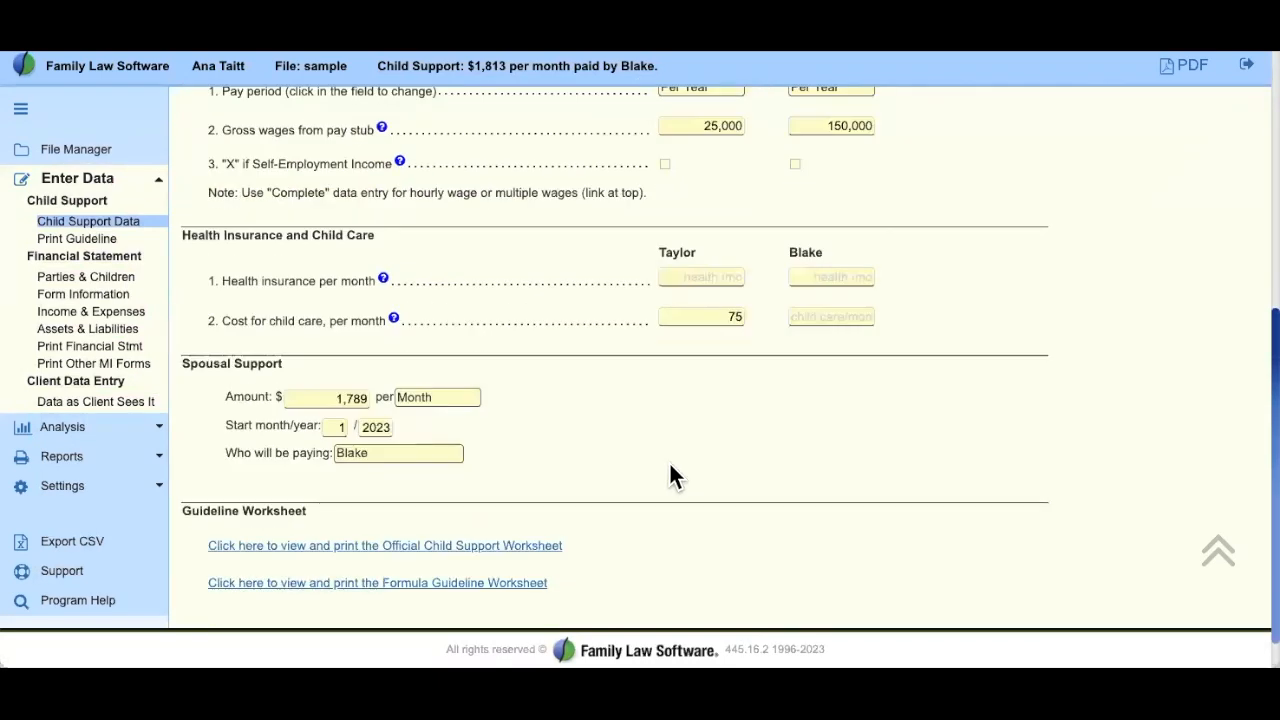
left_click(344, 400)
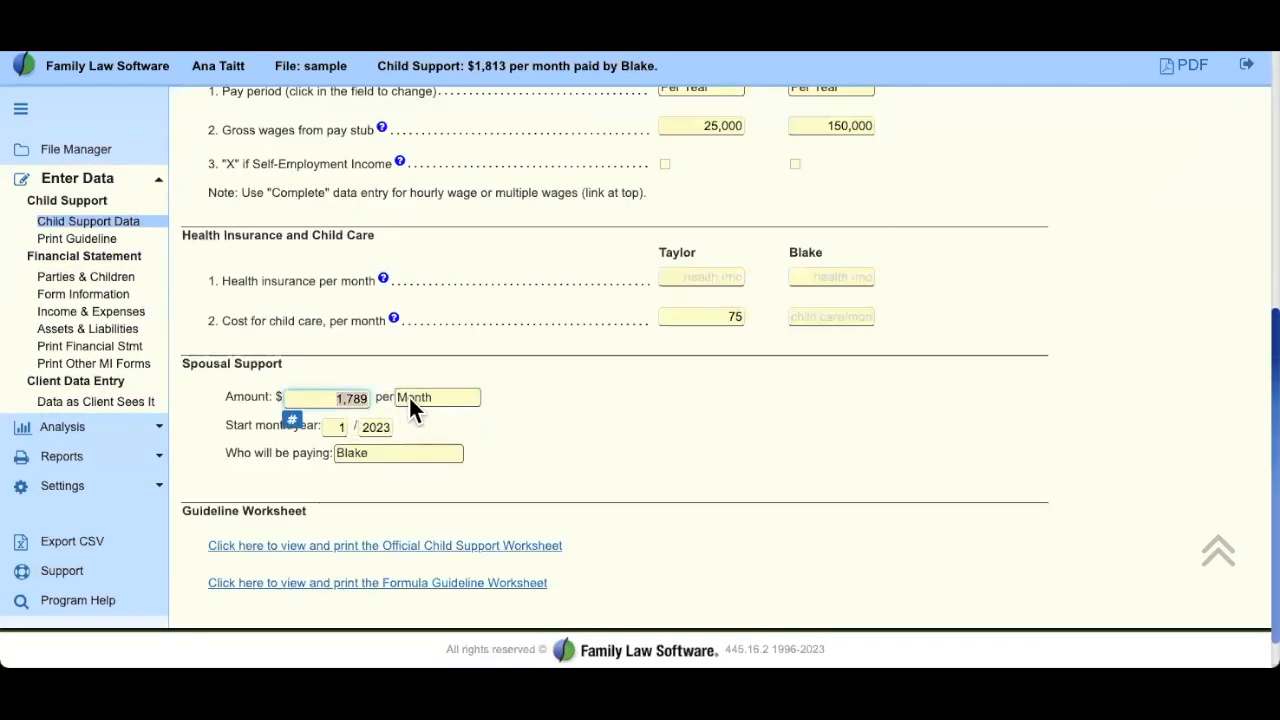
key("BackSpace")
key("Tab")
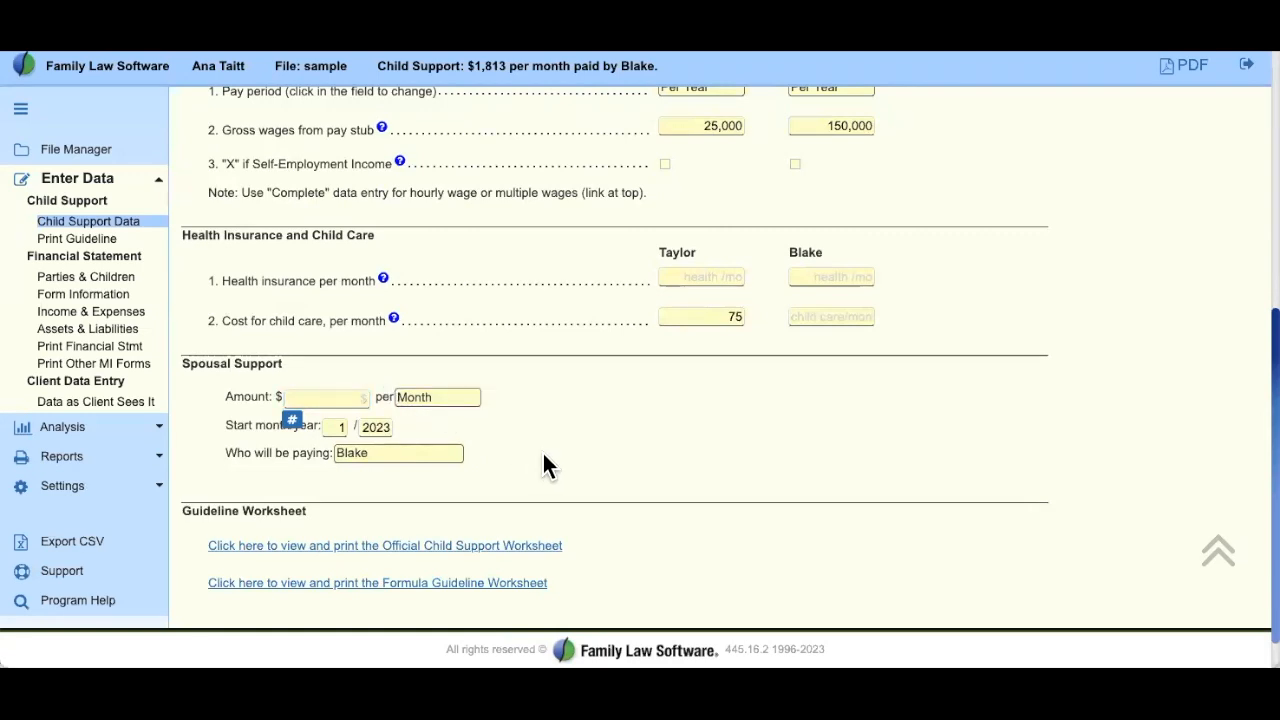
Step: Switch from the Quick screen to the Complete Michigan child and spousal support screen
scroll(546, 465, "up", 5)
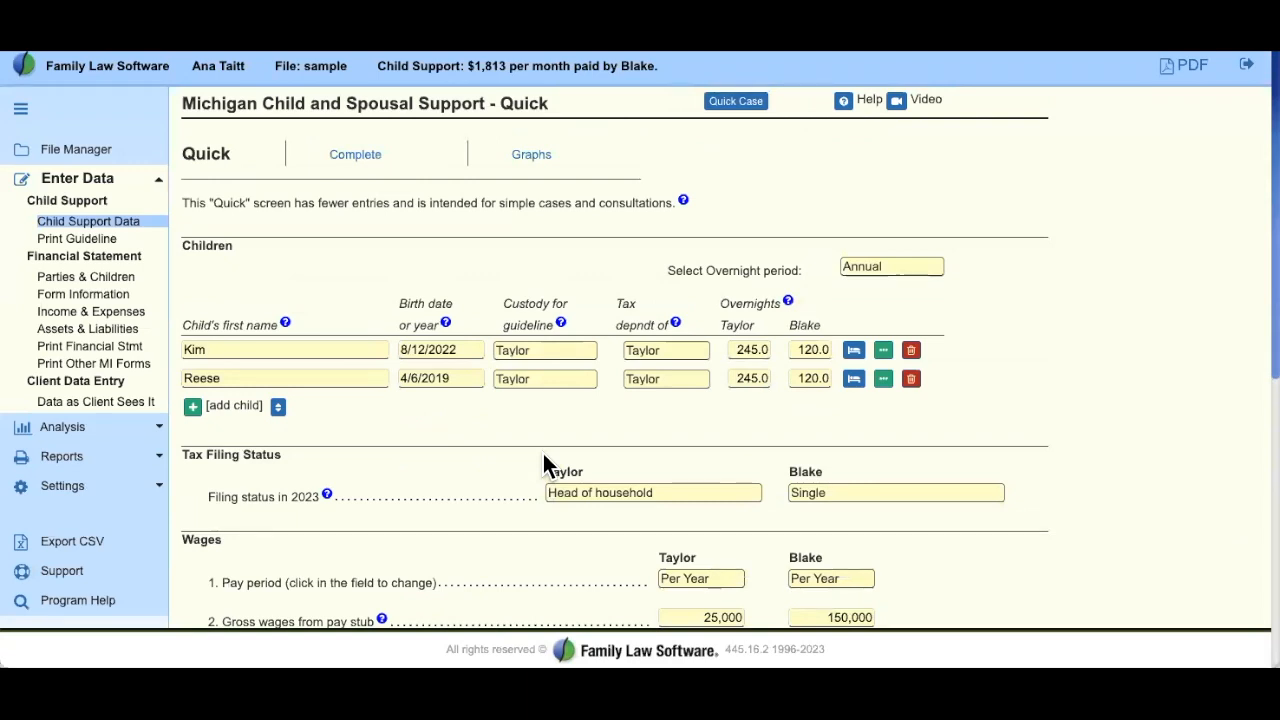
left_click(357, 156)
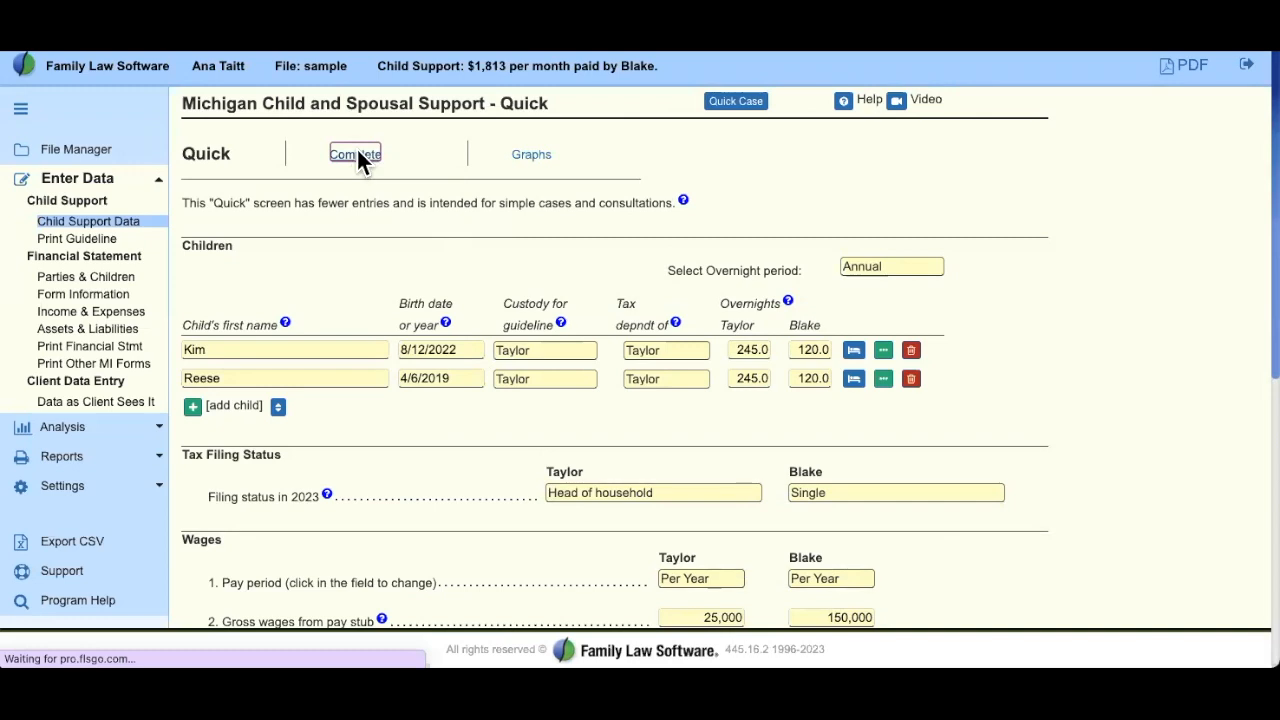
scroll(441, 252, "up", 4)
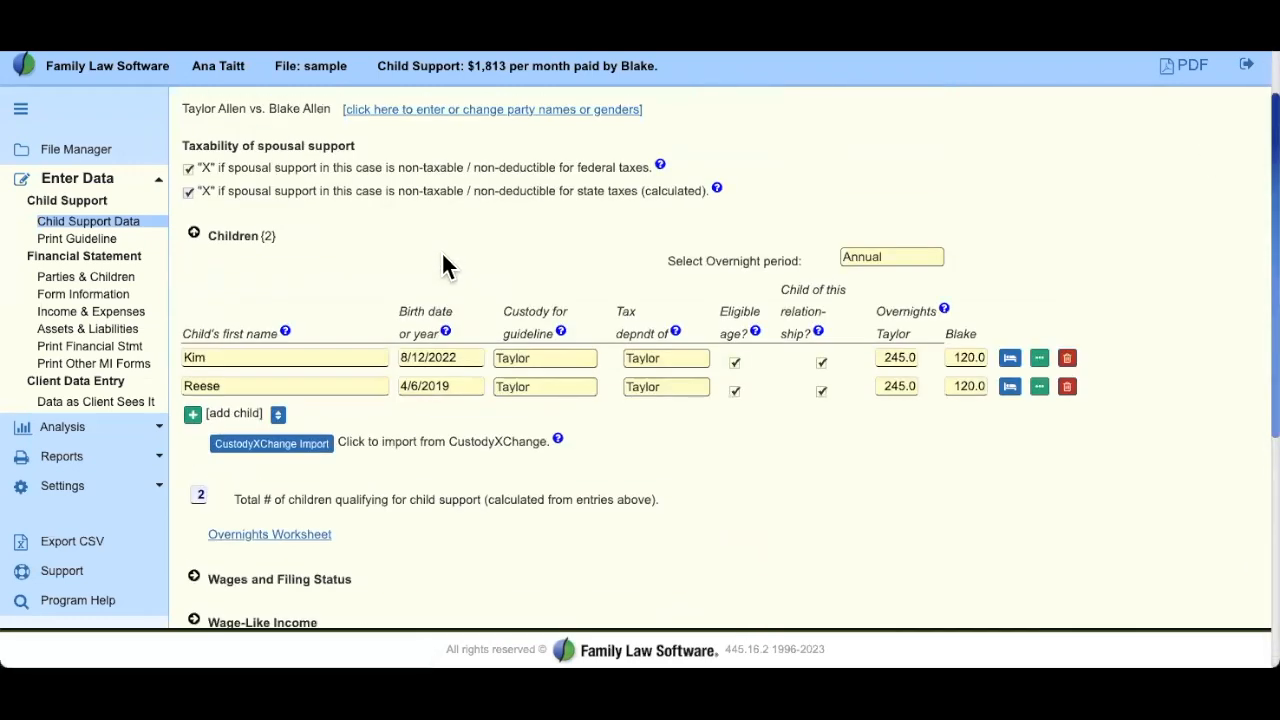
scroll(441, 251, "up", 1)
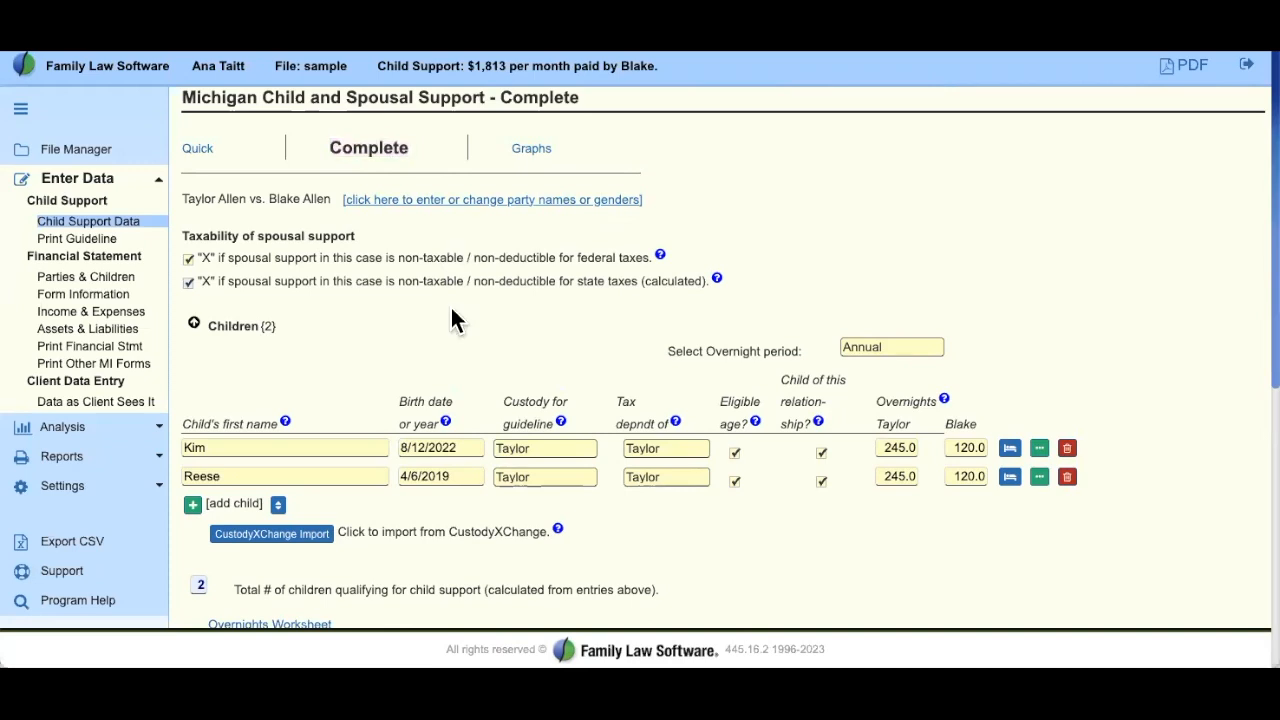
Step: Collapse the Children section to view the list of other data sections, and expand it again
left_click(196, 323)
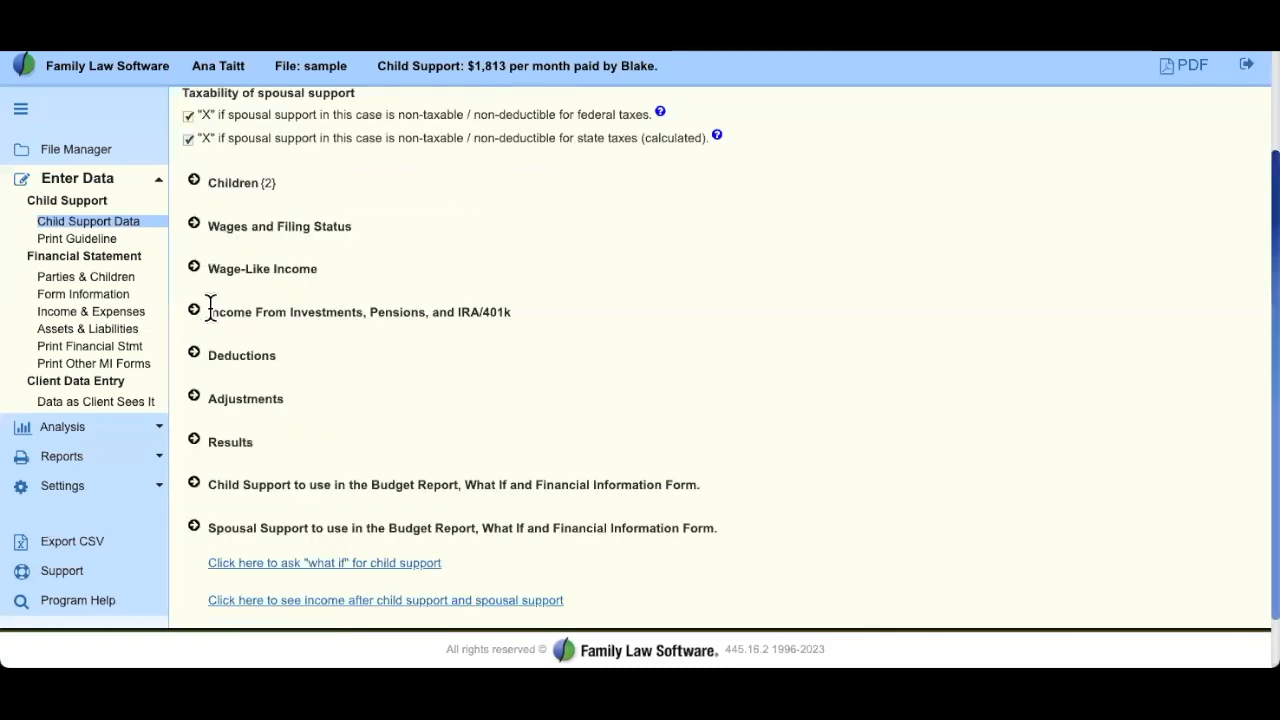
left_click(195, 181)
scroll(515, 308, "up", 2)
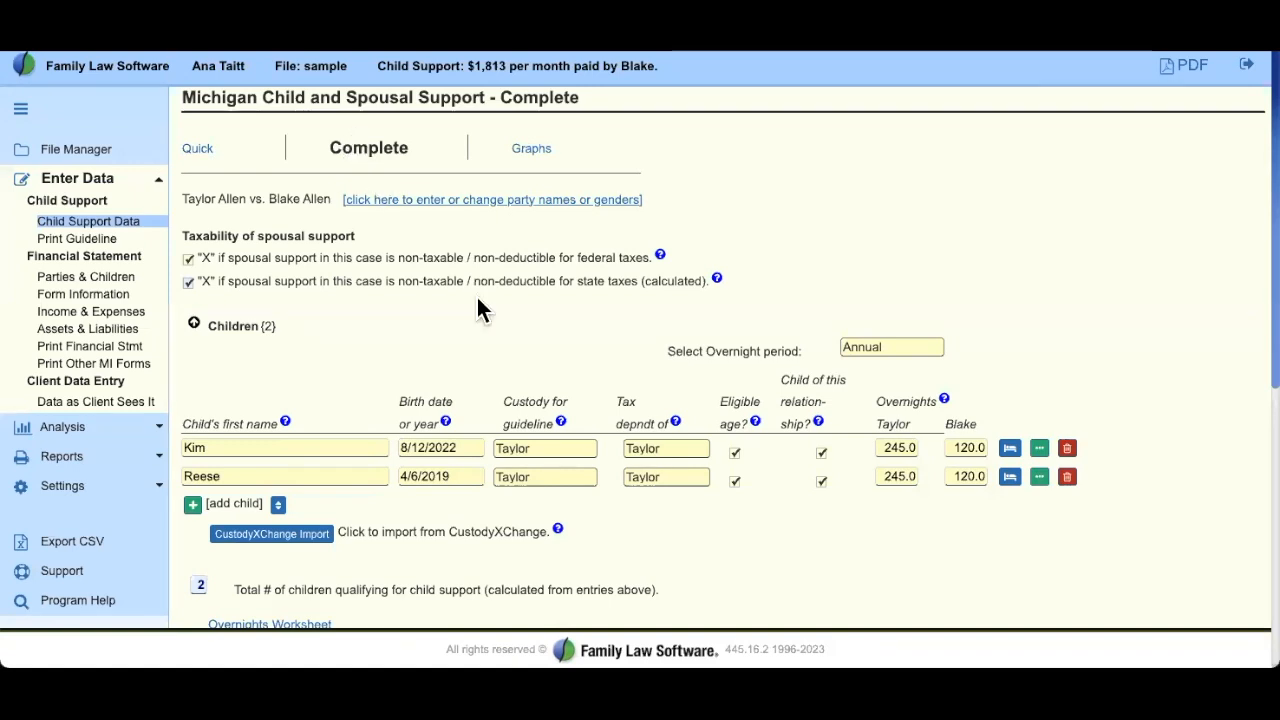
Step: Set the first child's annual overnights to 300 with the custodial parent and 65 with the other parent
scroll(513, 300, "down", 1)
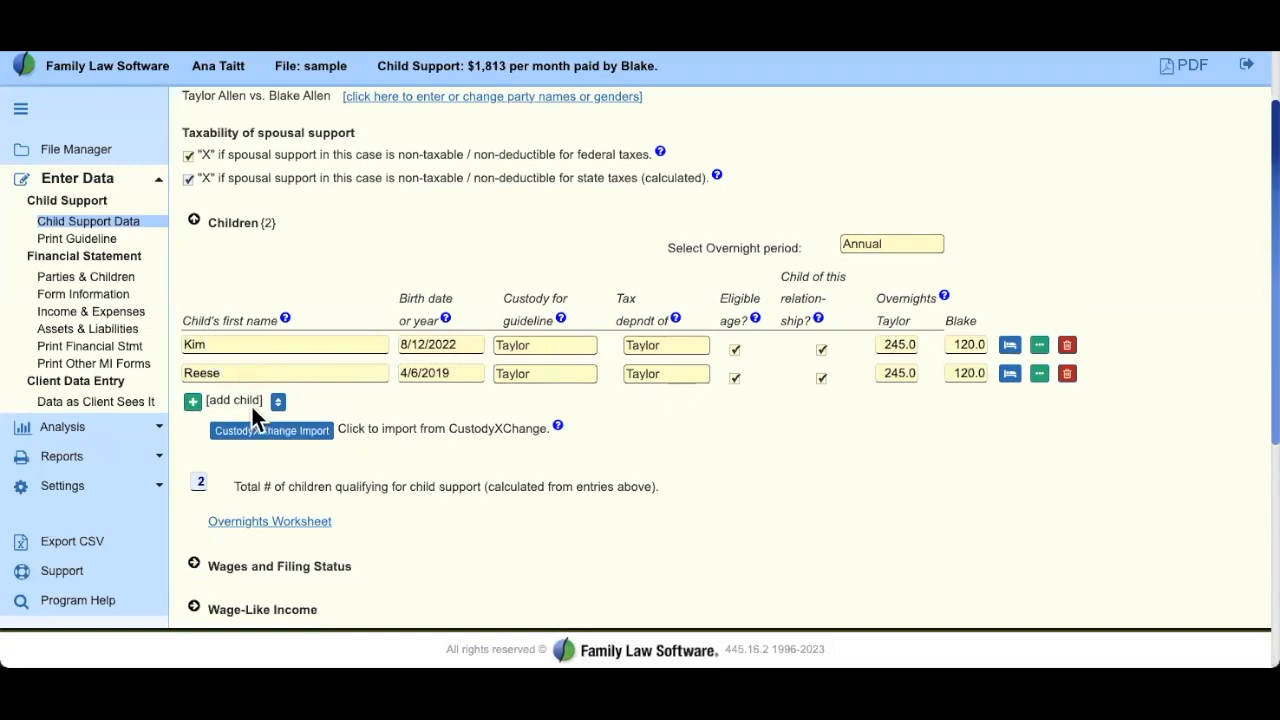
left_click(191, 402)
left_click_drag(878, 298, 941, 299)
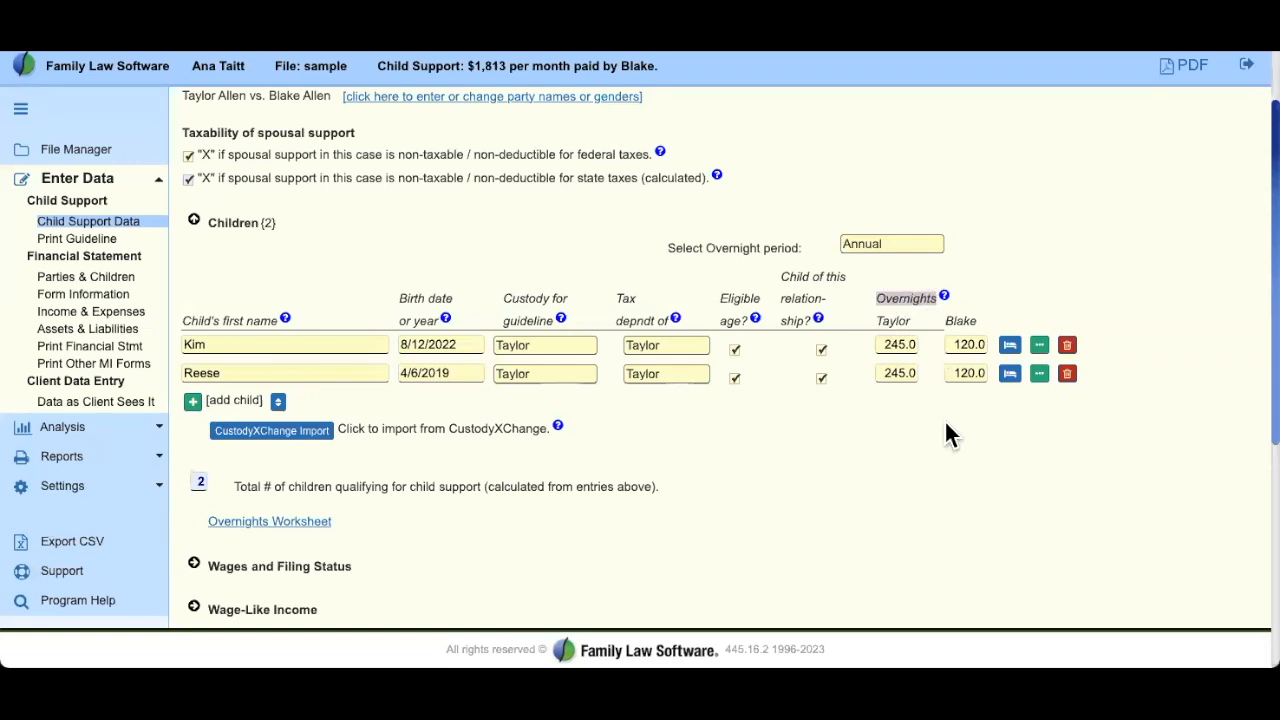
left_click(905, 345)
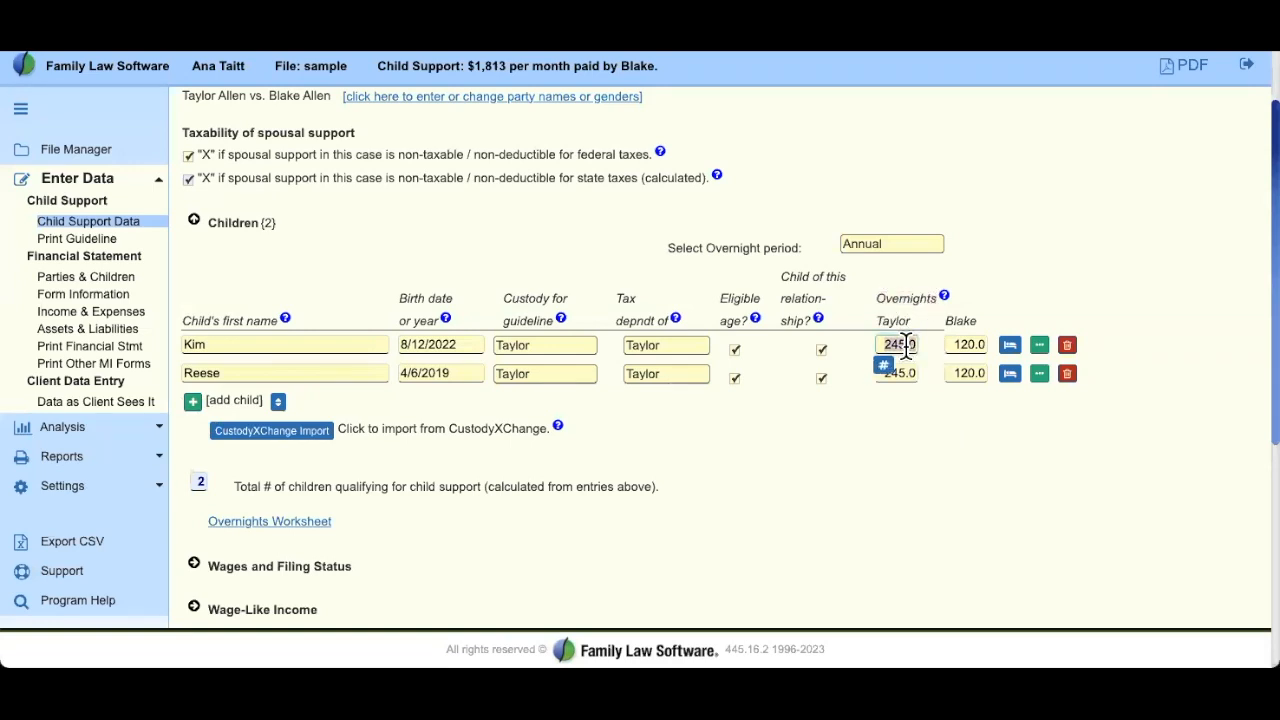
type("300")
key("Tab")
type("65.0")
Step: Set the second child's annual overnights to 300 with the custodial parent and 65 with the other parent
left_click(905, 372)
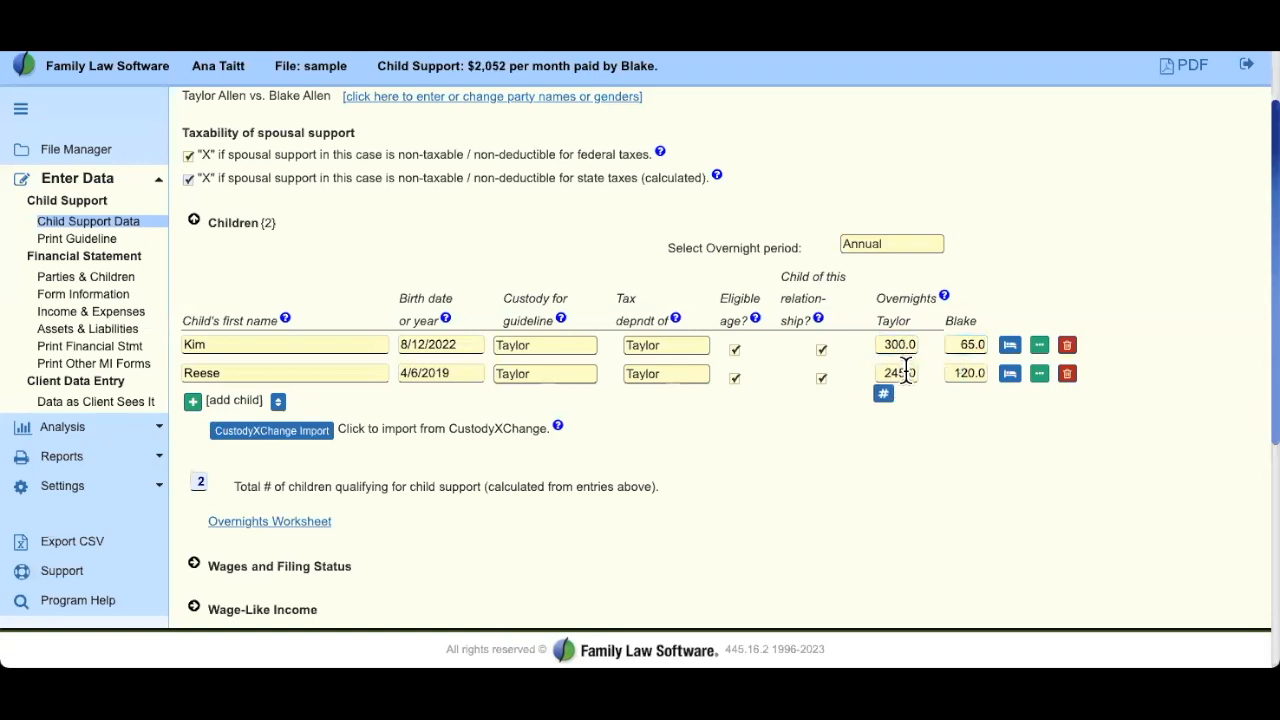
type("300")
key("Tab")
type("65.0")
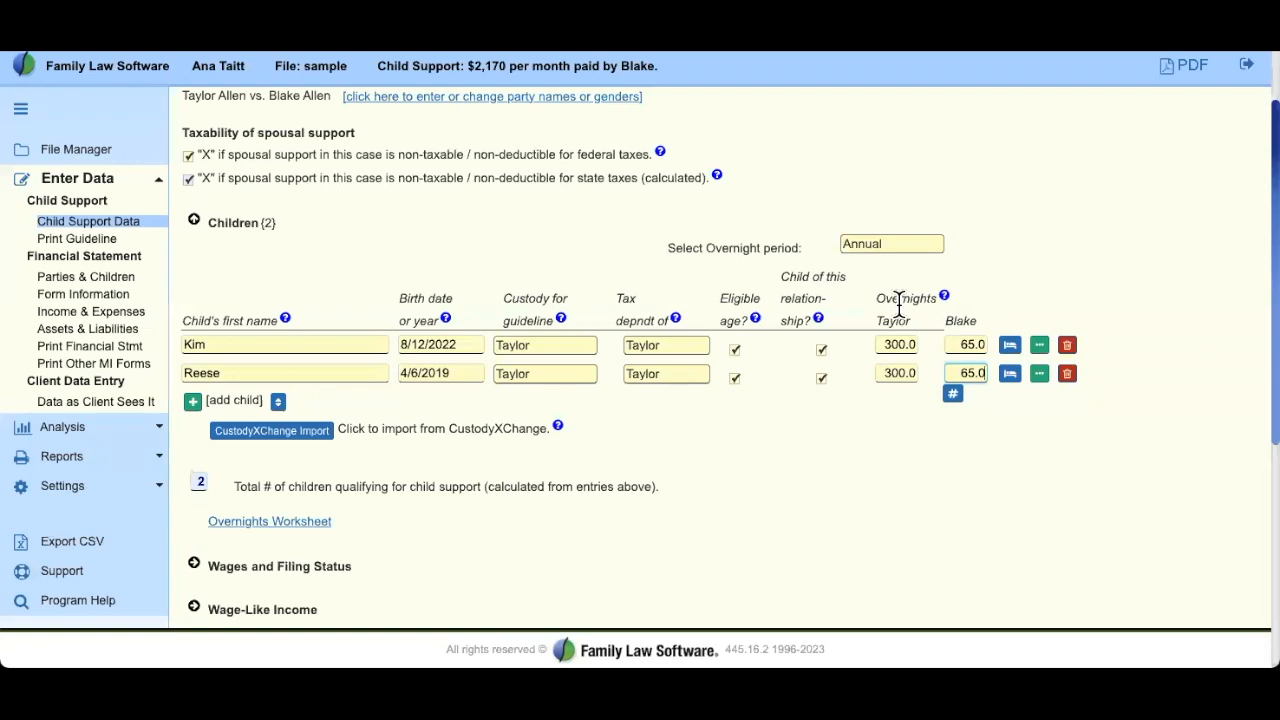
Step: Read the help text on which parent will claim the tax dependent, and close it
left_click_drag(621, 316, 660, 320)
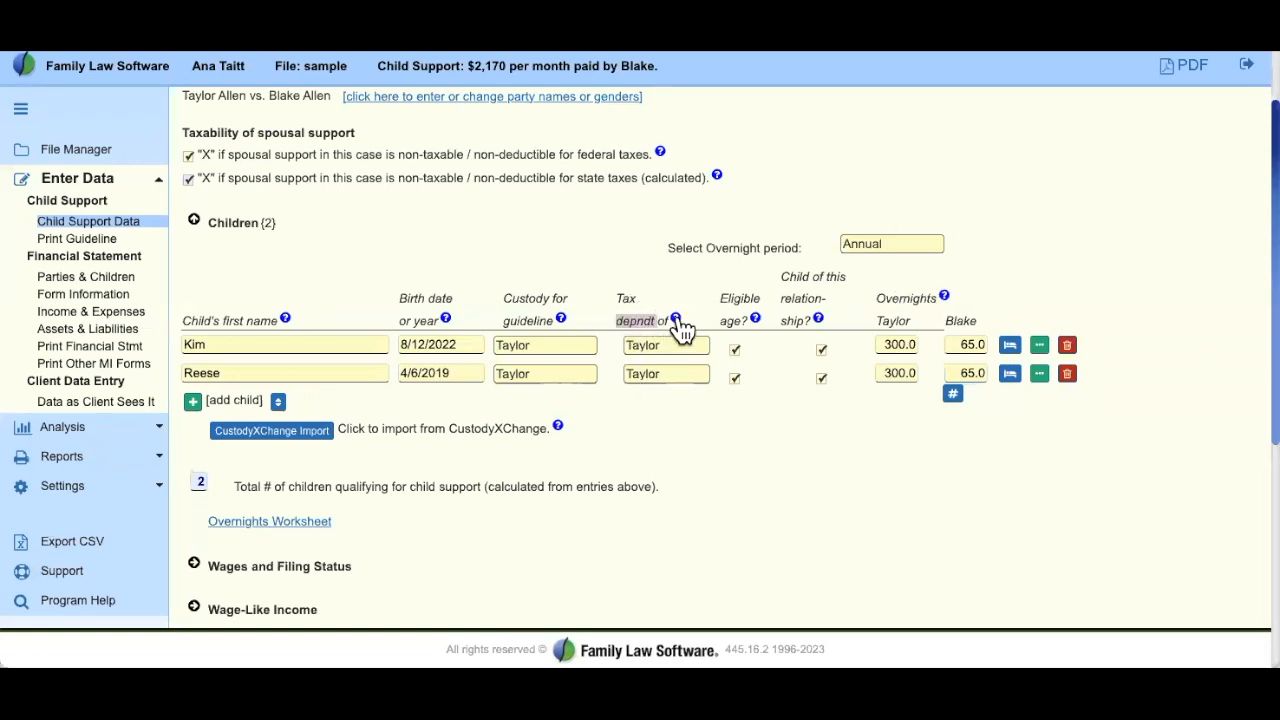
left_click(676, 320)
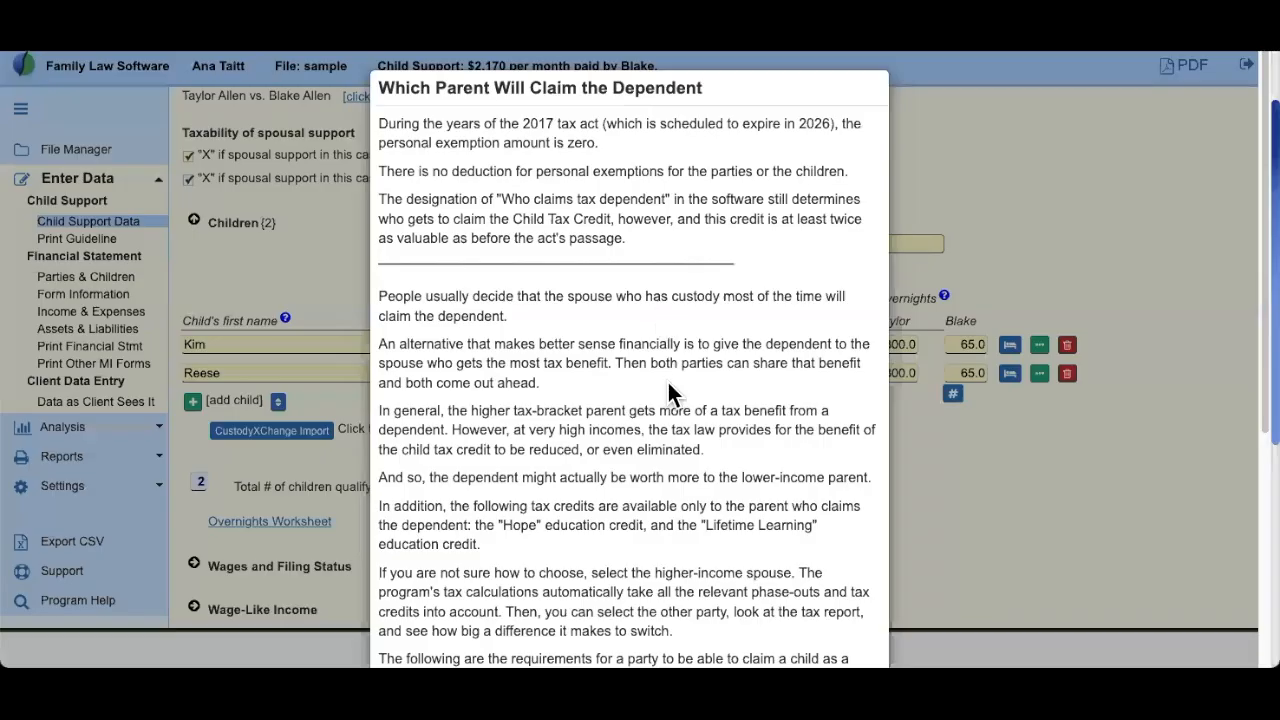
scroll(669, 384, "down", 5)
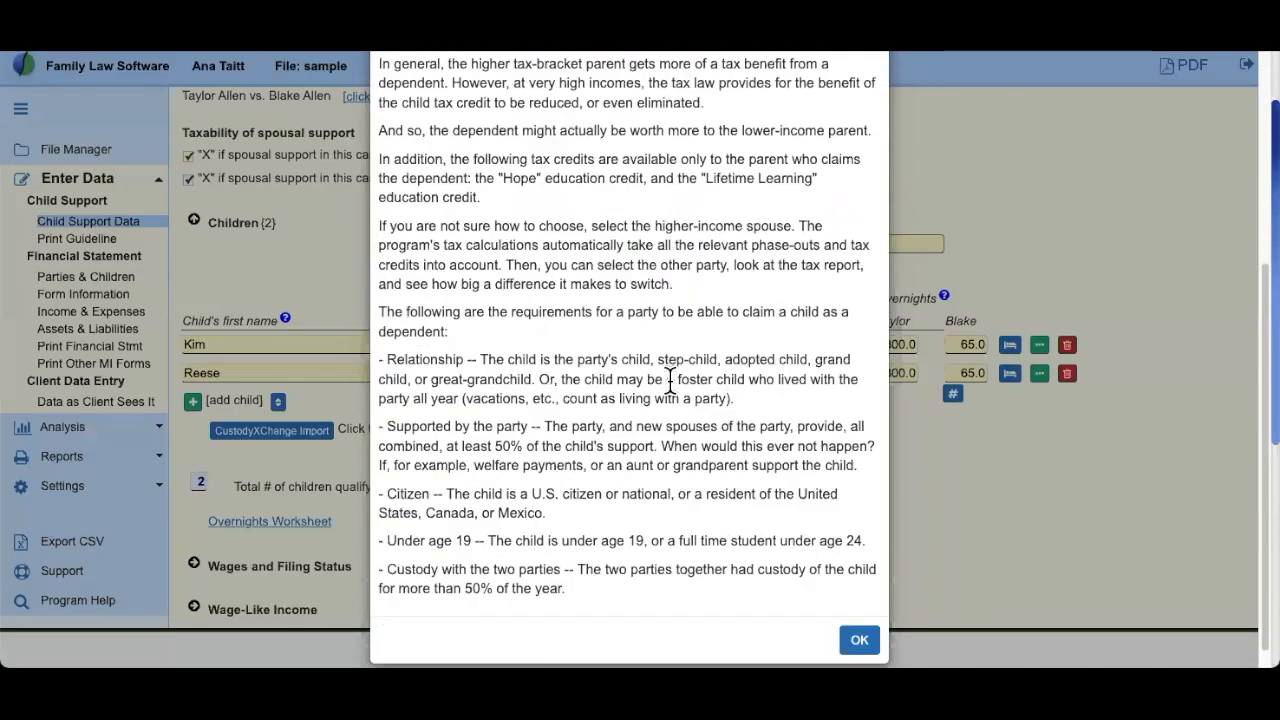
left_click(860, 618)
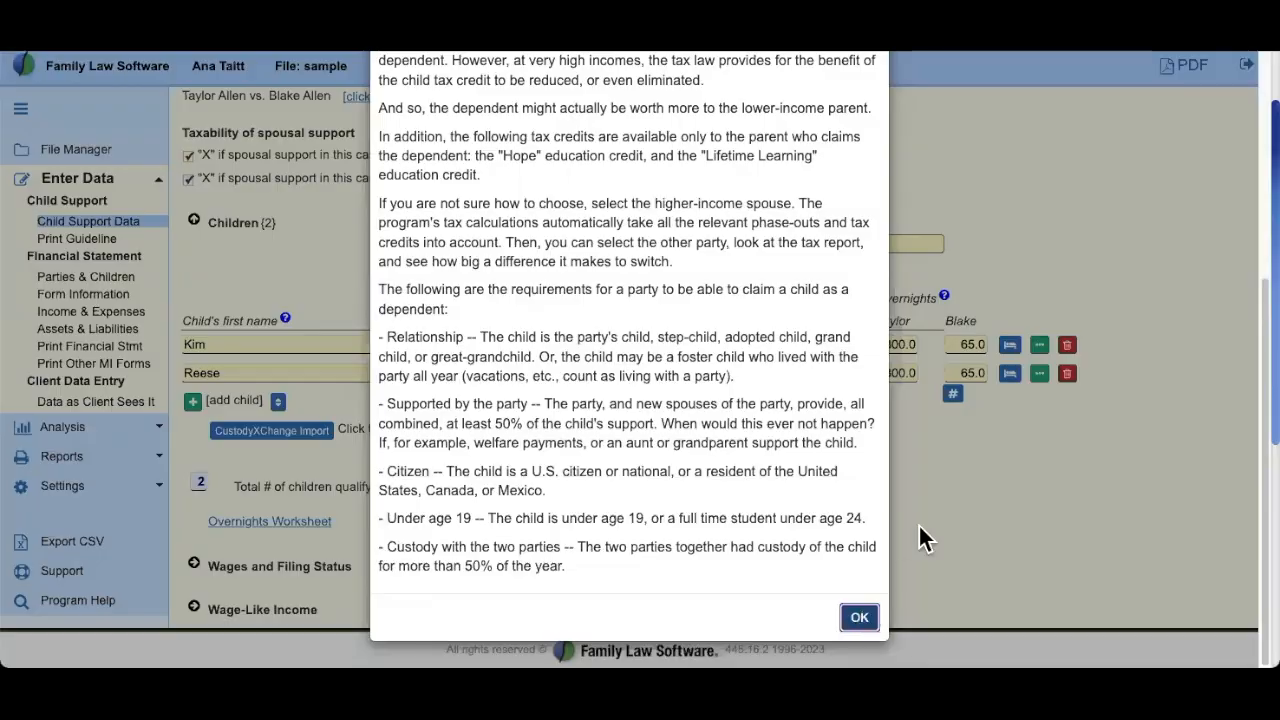
scroll(724, 482, "up", 1)
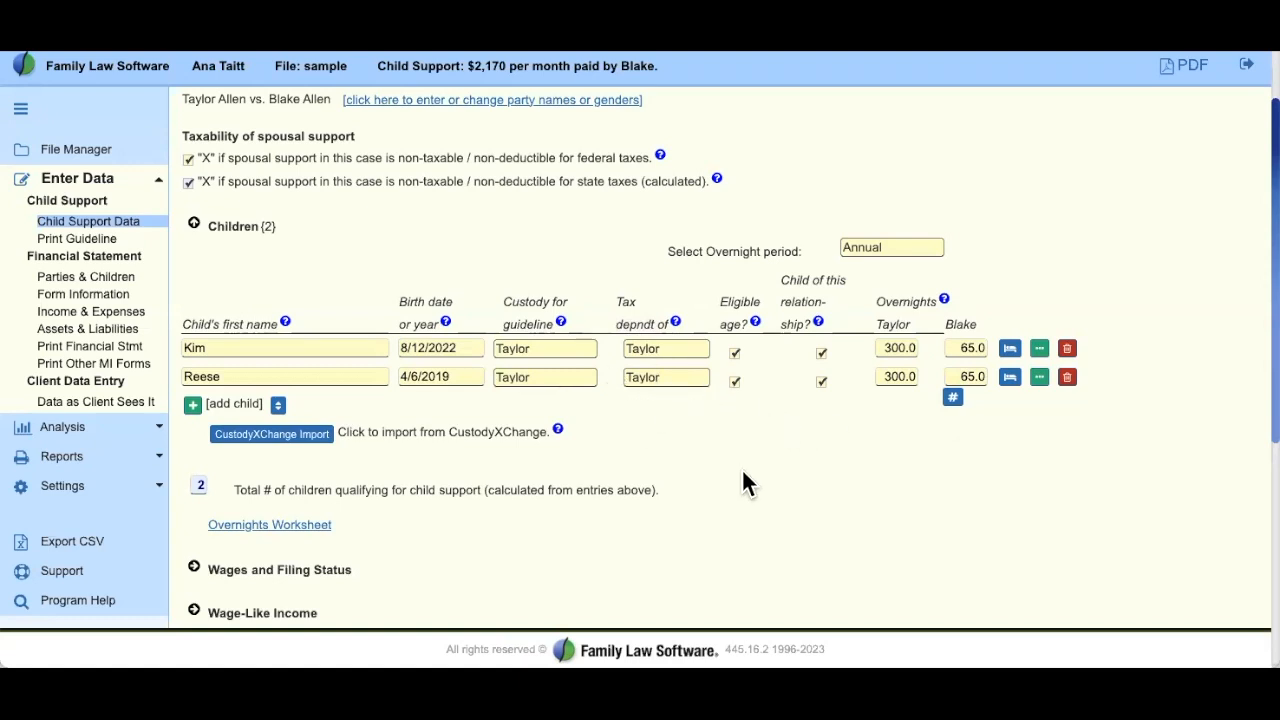
Step: Assign the second child as tax dependent of the support-paying parent
left_click(660, 386)
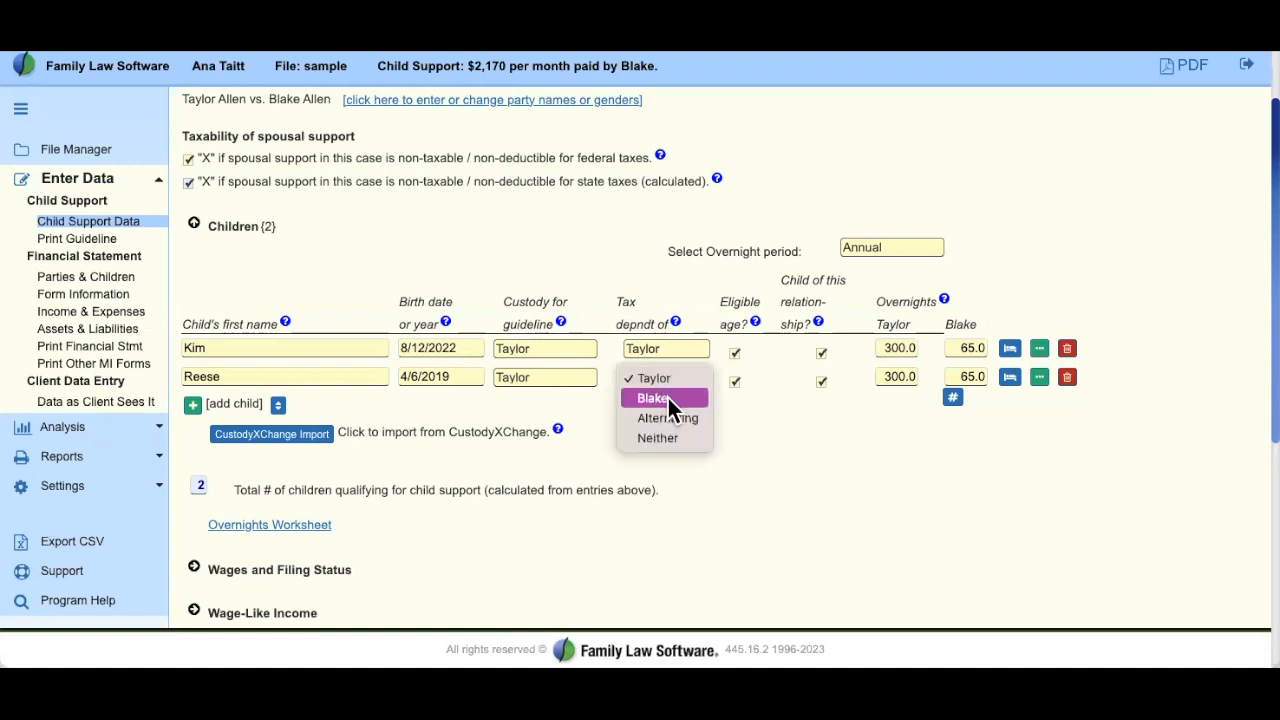
left_click(667, 397)
left_click(737, 445)
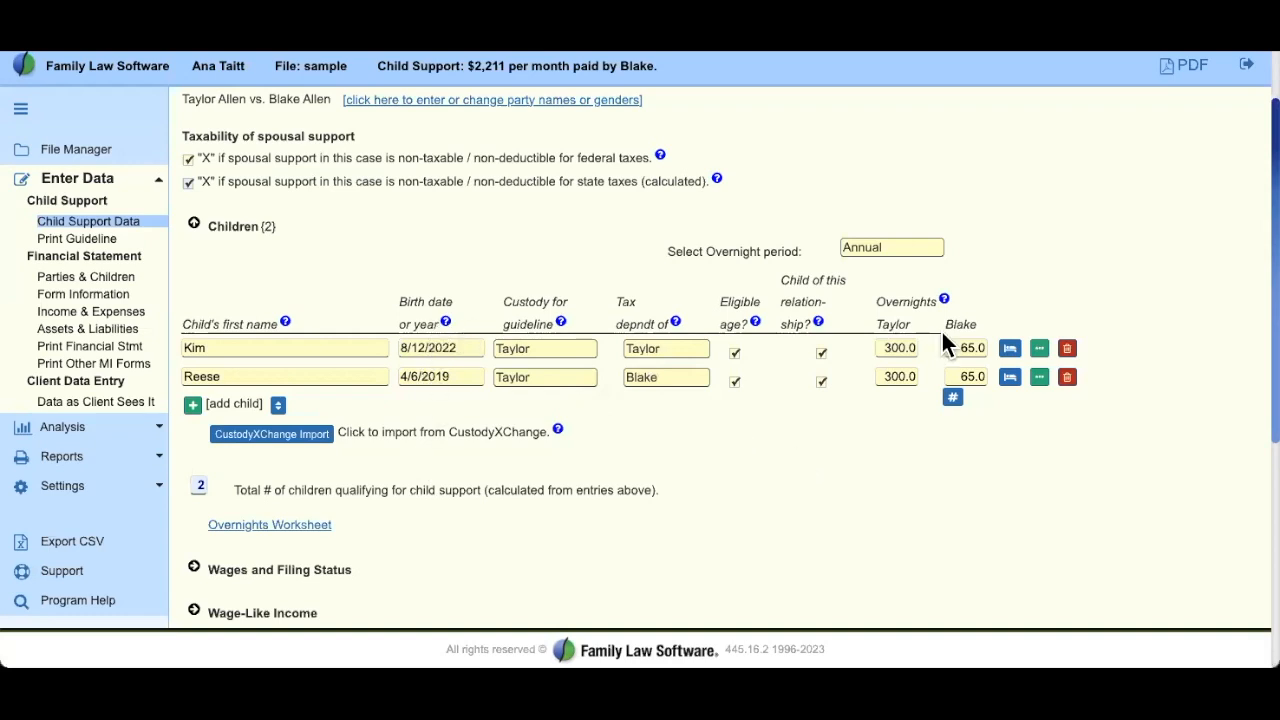
Step: Reassign the second child as tax dependent of the custodial parent
left_click_drag(884, 301, 925, 305)
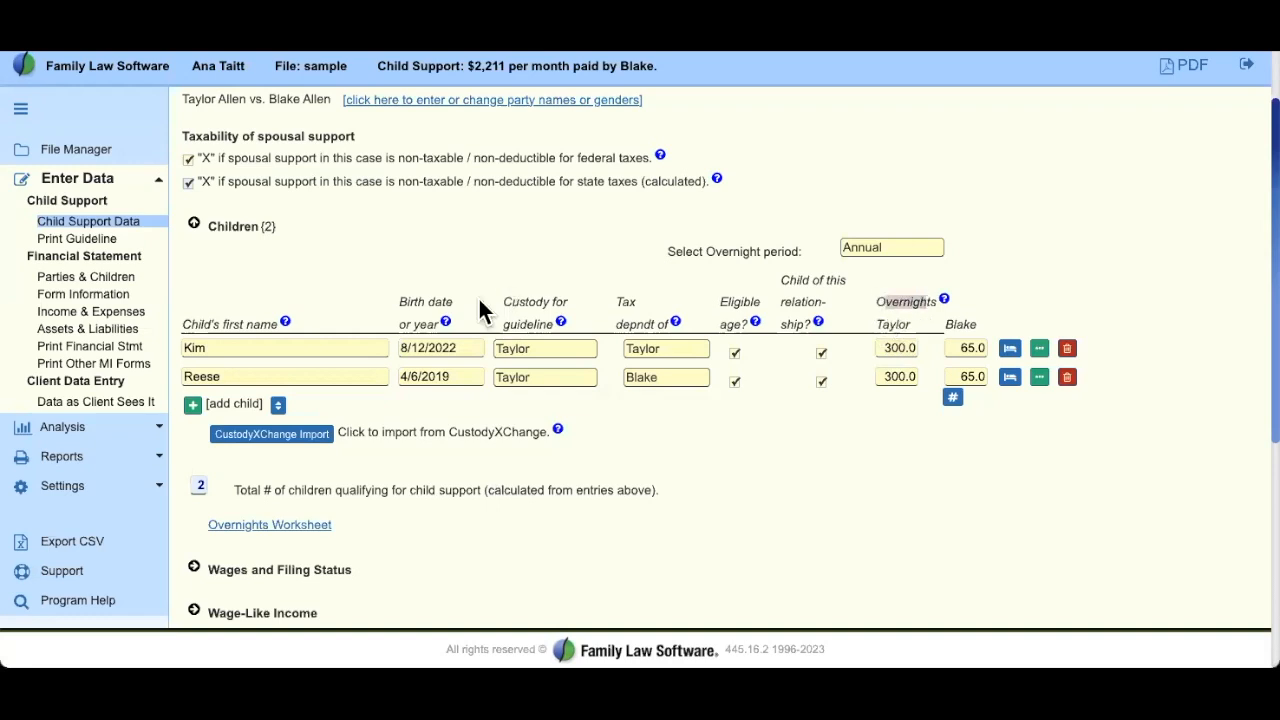
left_click_drag(404, 301, 453, 301)
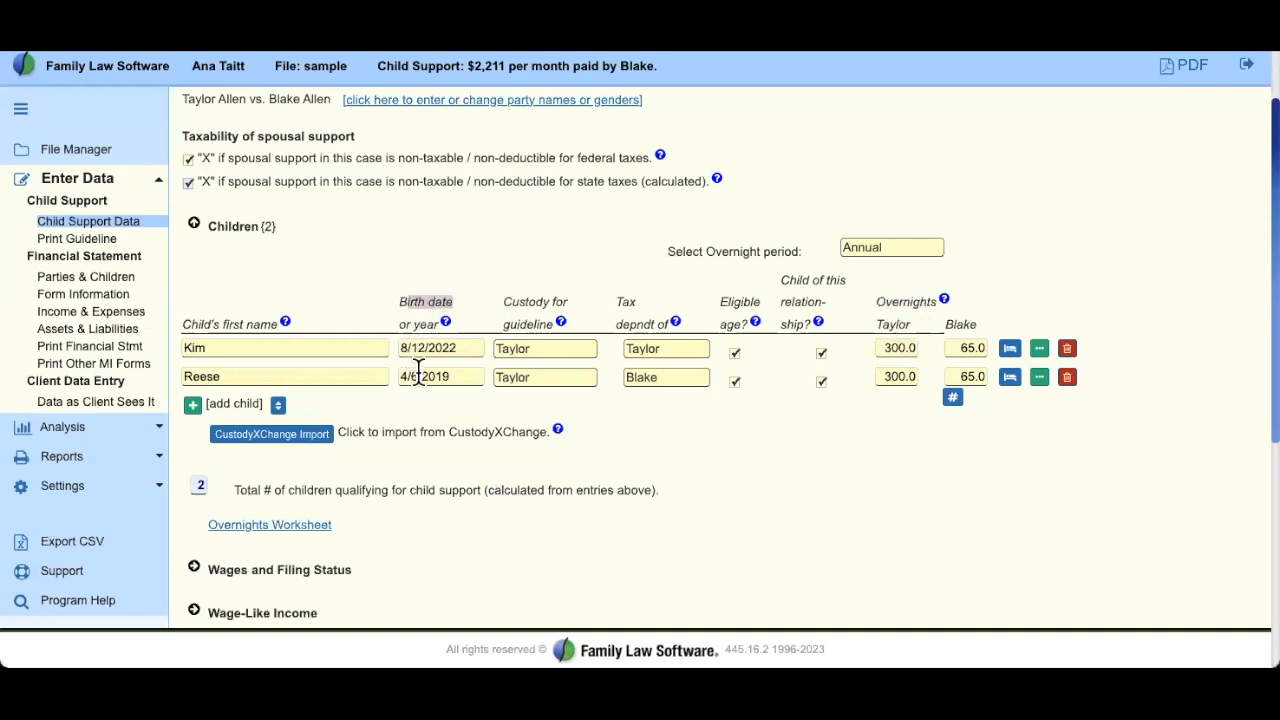
left_click(791, 456)
left_click(684, 380)
left_click(684, 358)
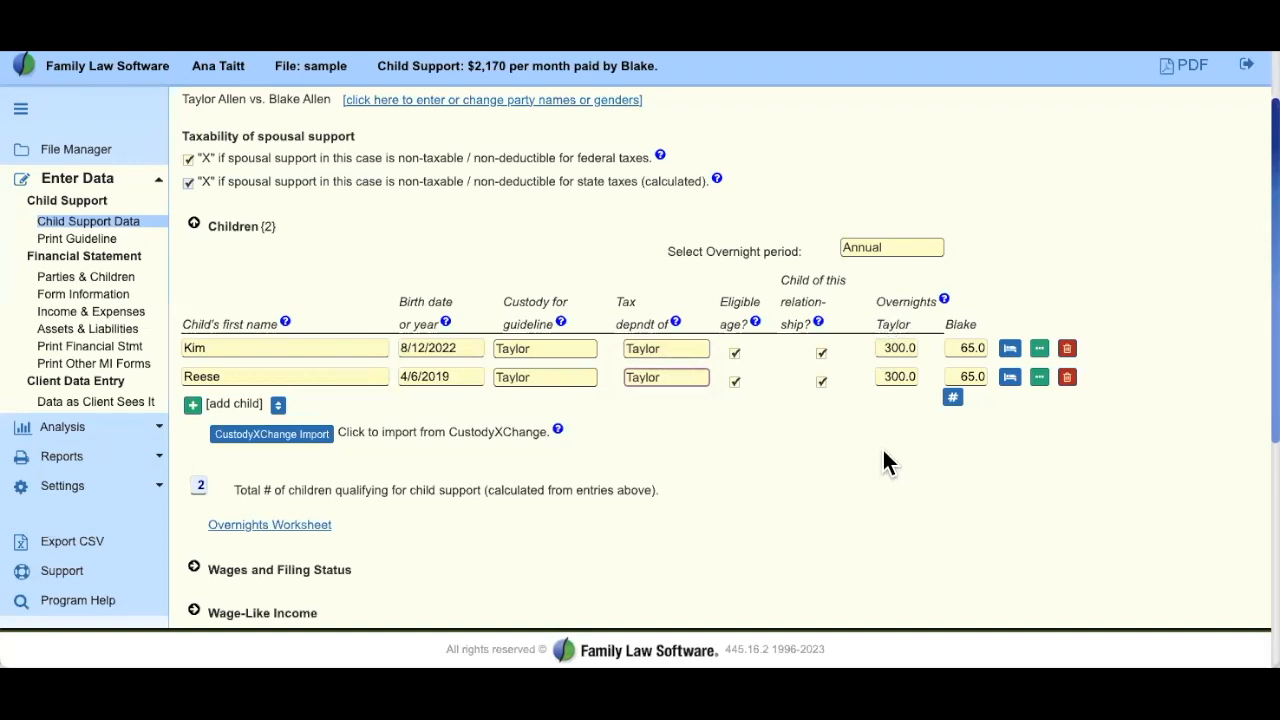
Step: Mark the second child as not of this relationship and examine the Overnights Worksheet, including the help on the Overnights ^ 2.5 line
left_click(821, 379)
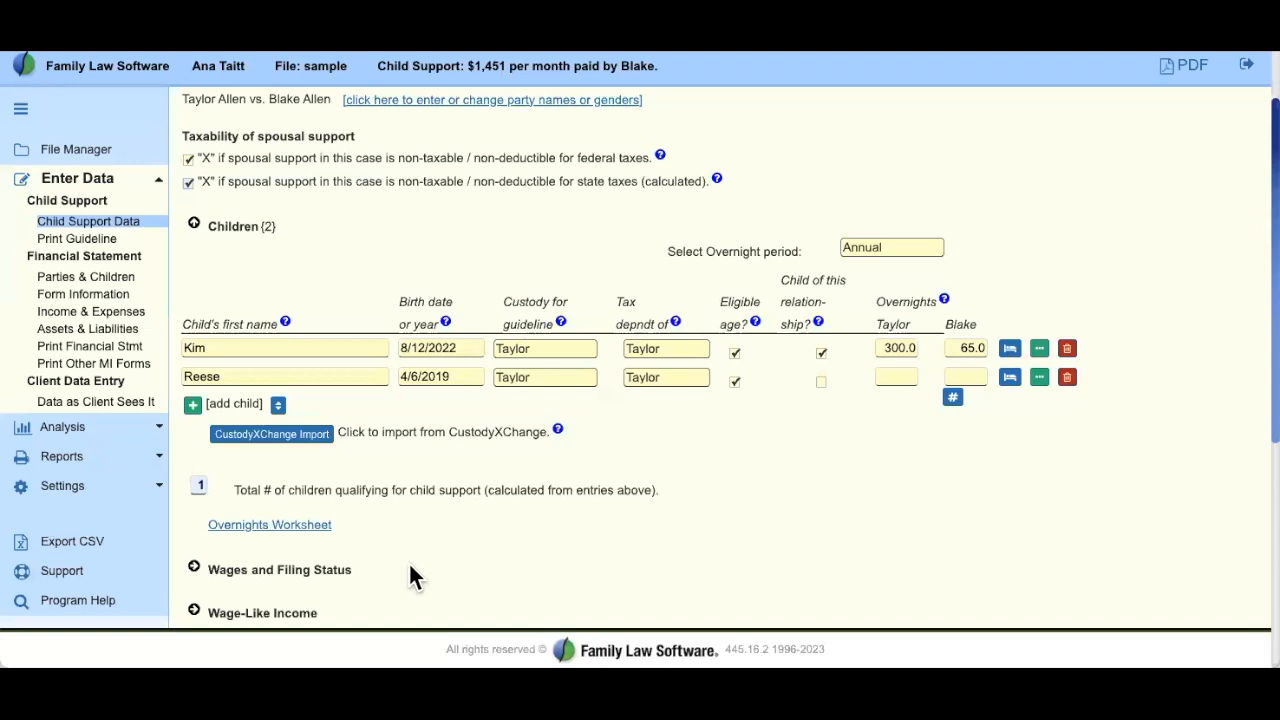
left_click(275, 528)
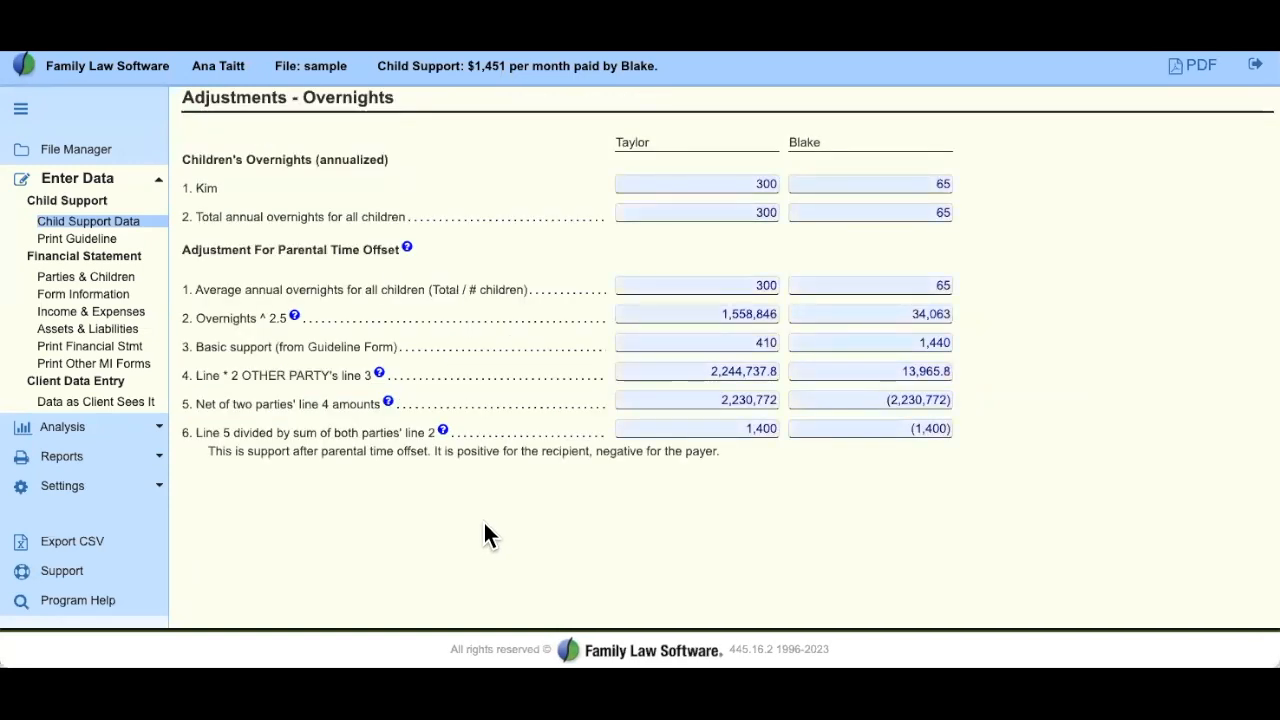
left_click_drag(180, 318, 312, 318)
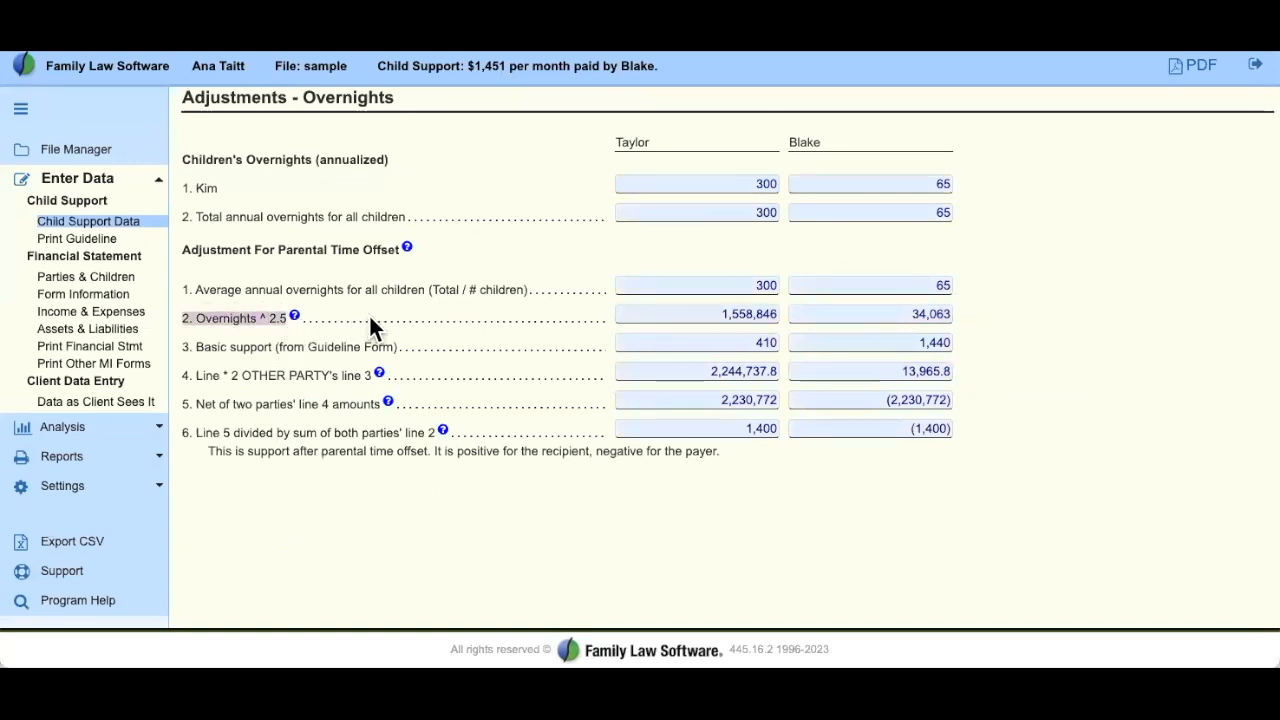
left_click(332, 320)
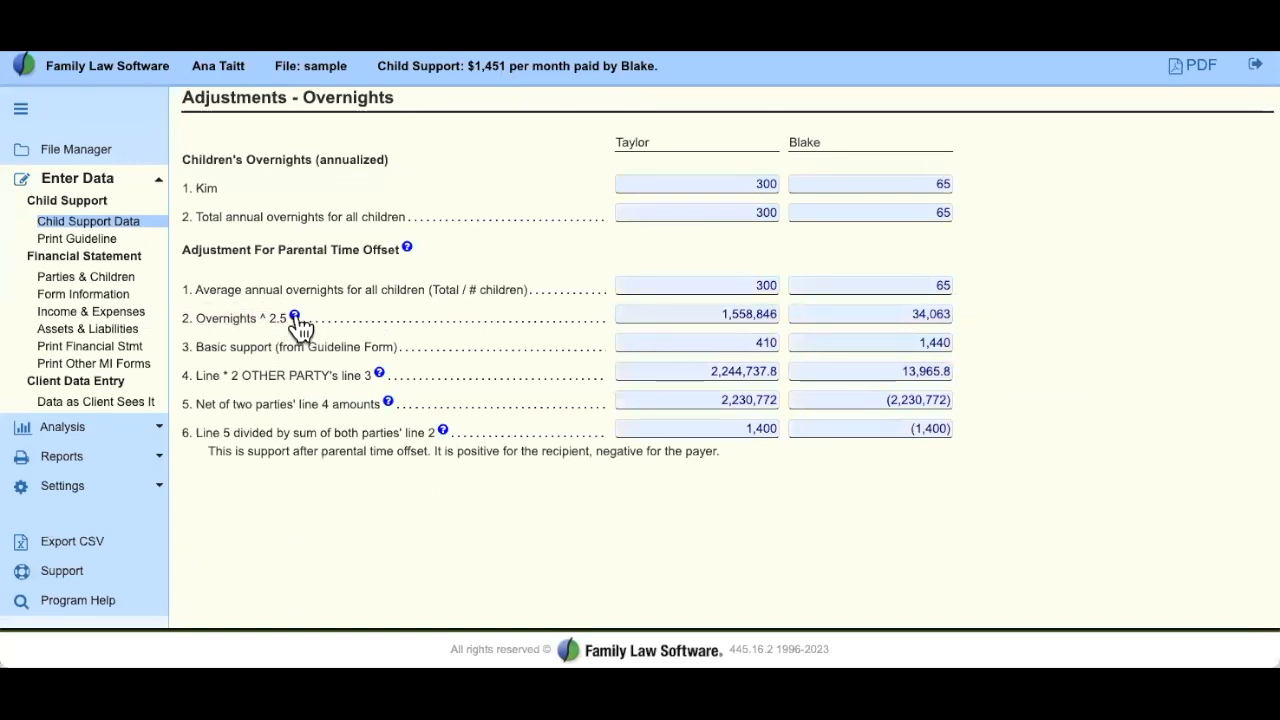
left_click(295, 316)
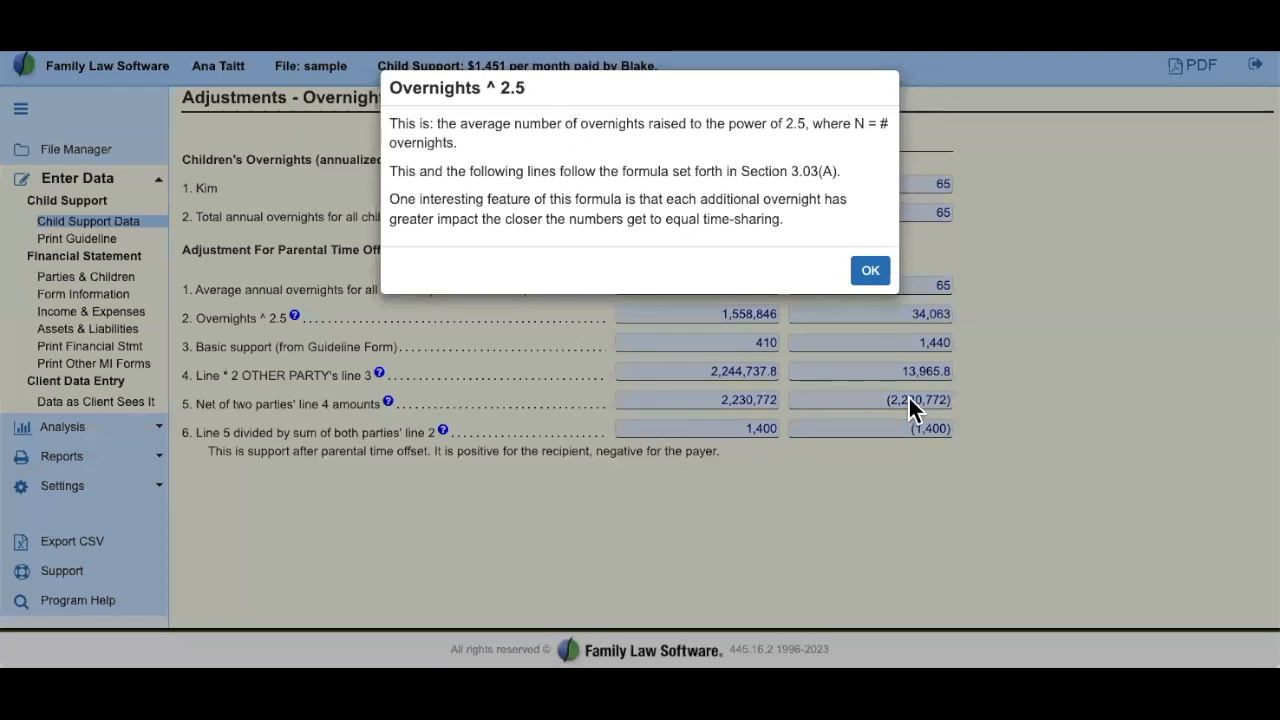
left_click(870, 272)
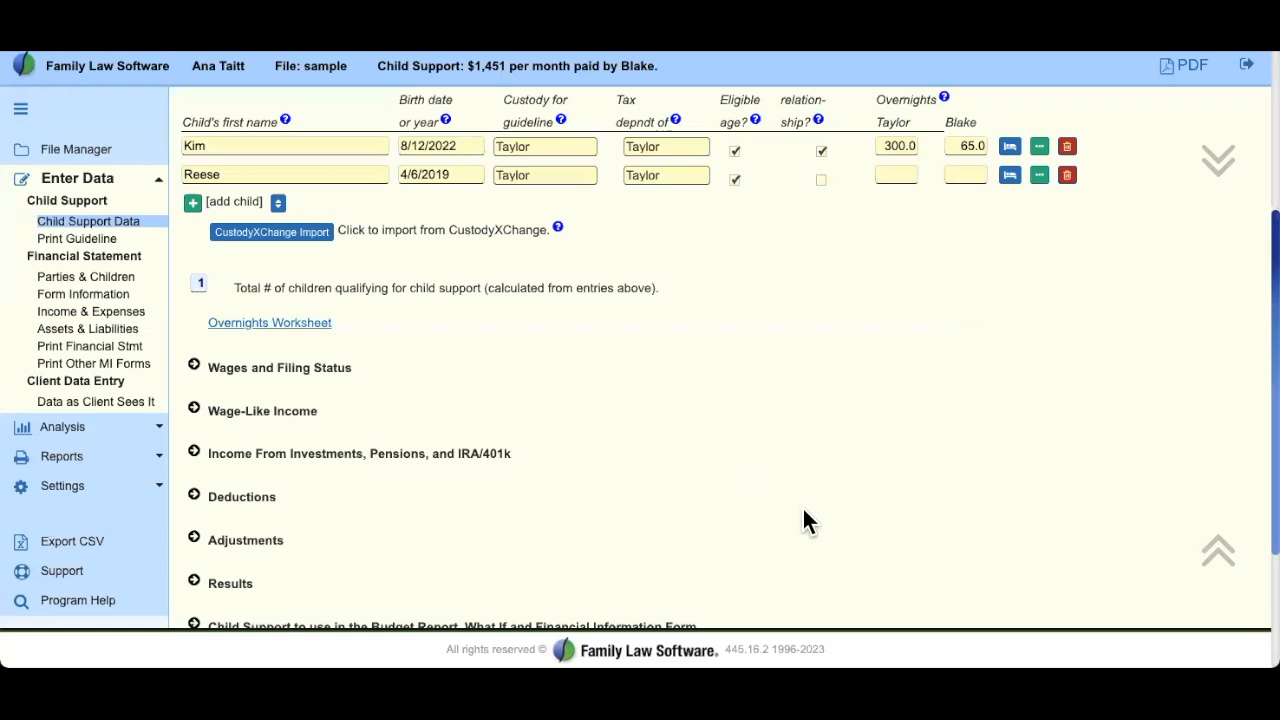
Step: Mark the second child as a child of this relationship again in the Children section
scroll(802, 532, "up", 2)
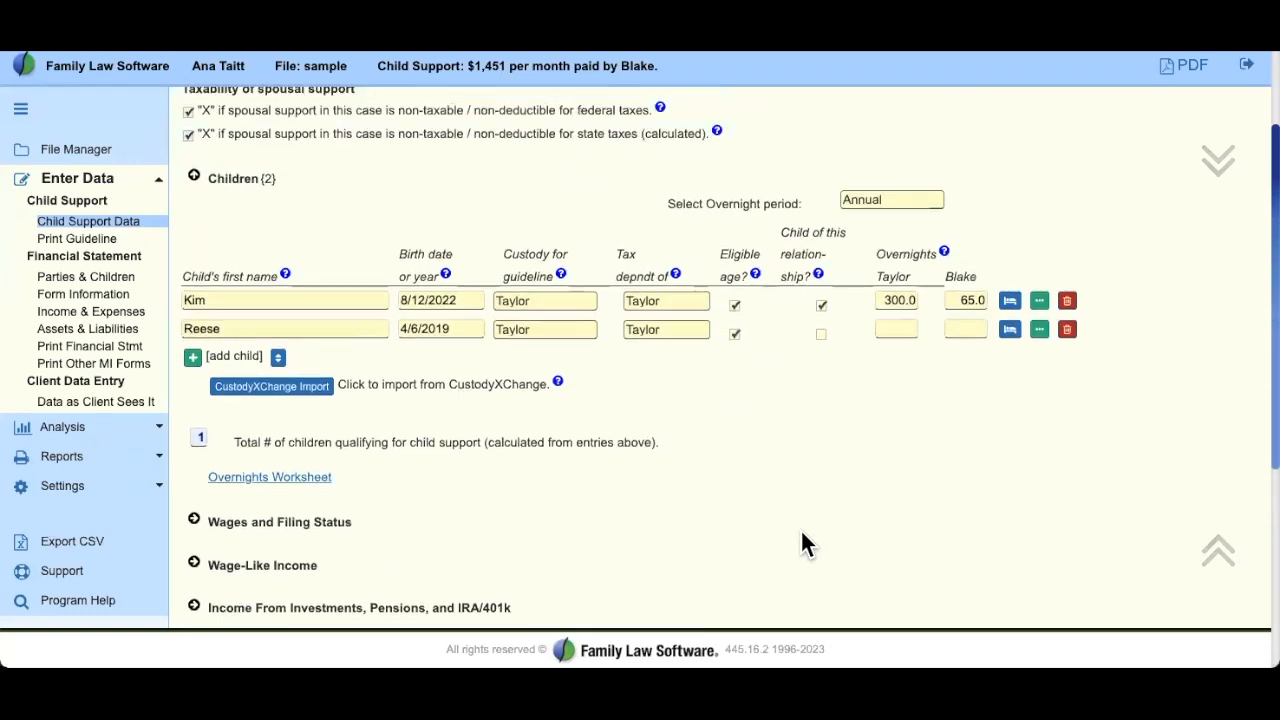
left_click(821, 367)
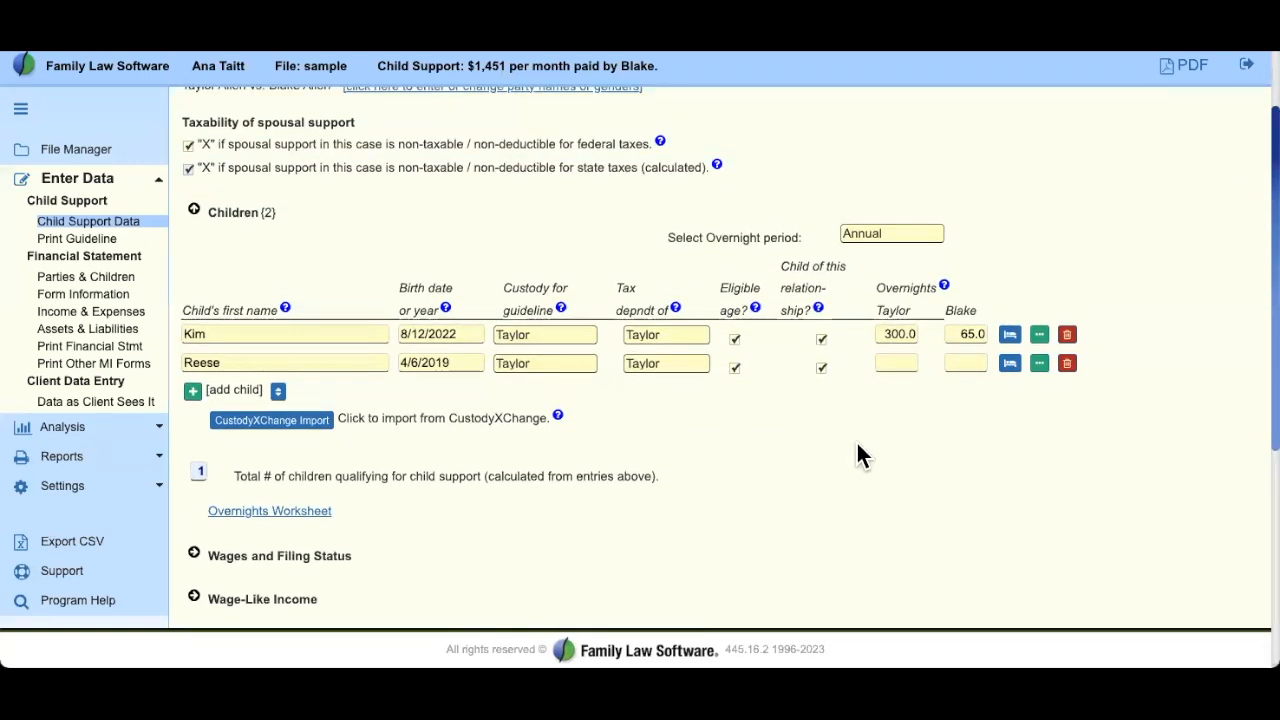
Step: Set the second child's annual overnights with the custodial parent to 300 in the Children section
left_click(907, 362)
type("300")
key("Tab")
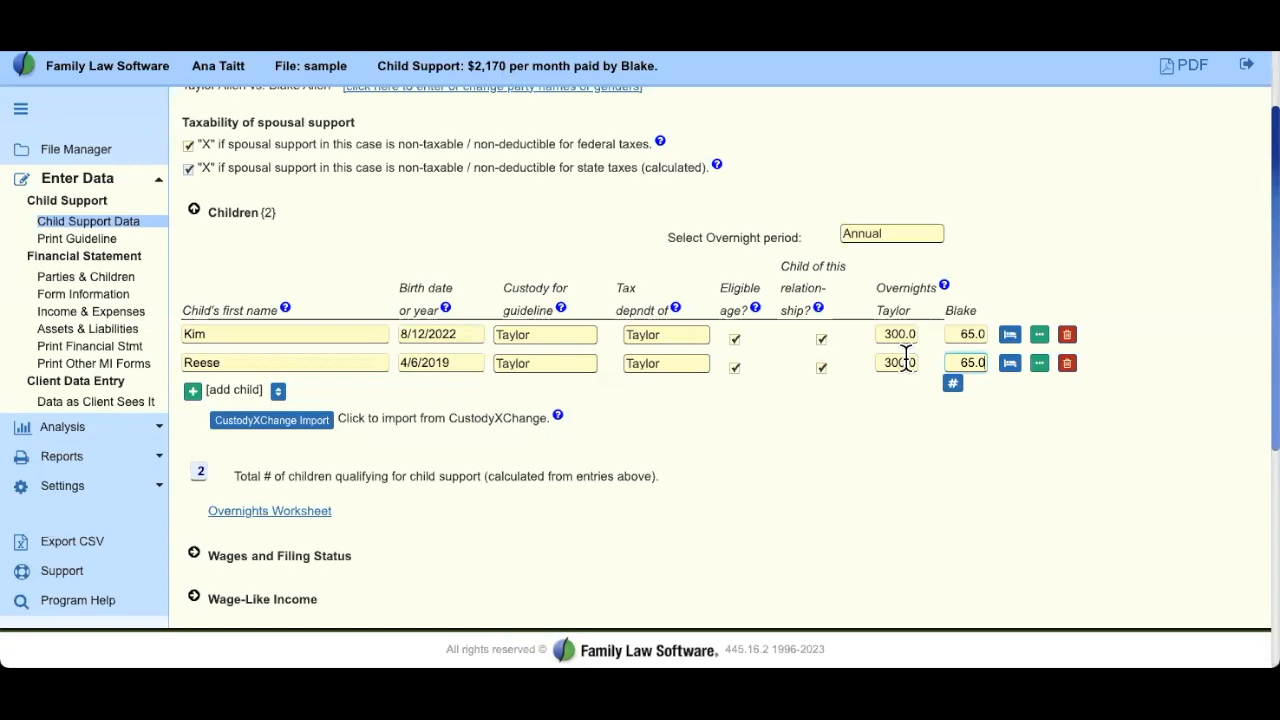
Step: Set the custodial parent's gross wages to 1,000 Per Week in the Wages and Filing Status section
scroll(818, 492, "down", 1)
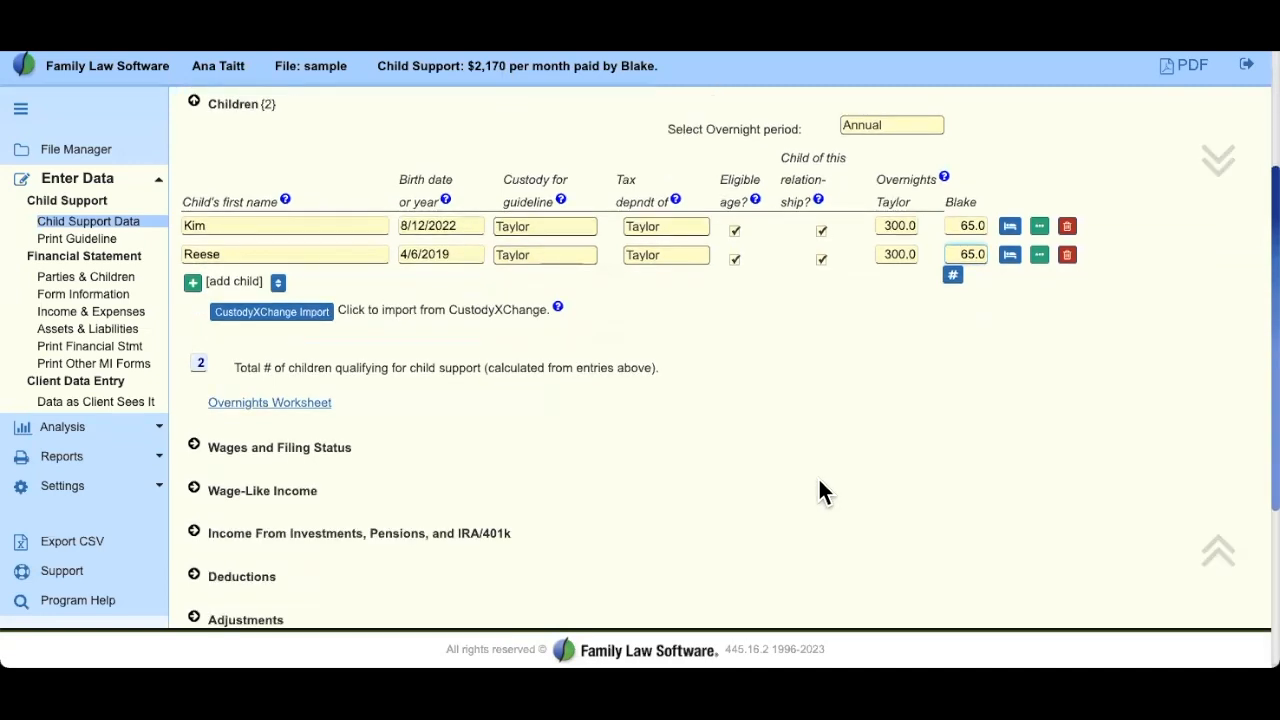
left_click(196, 448)
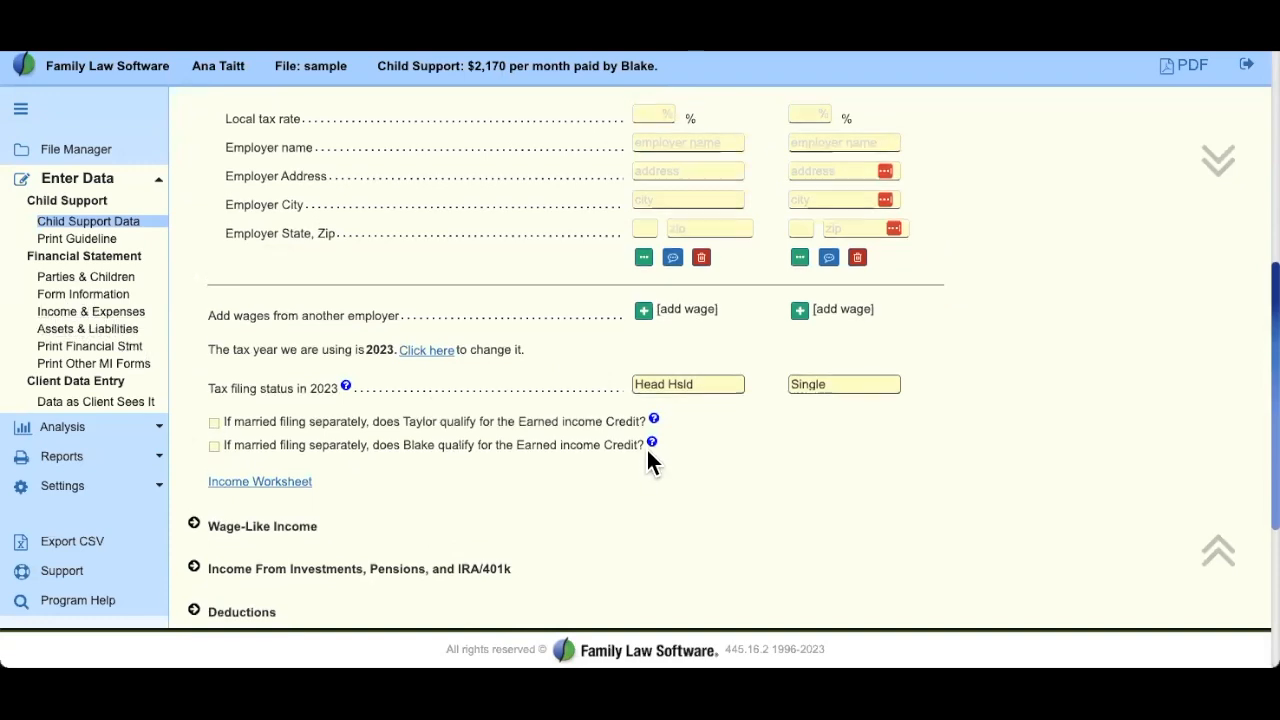
scroll(651, 457, "up", 3)
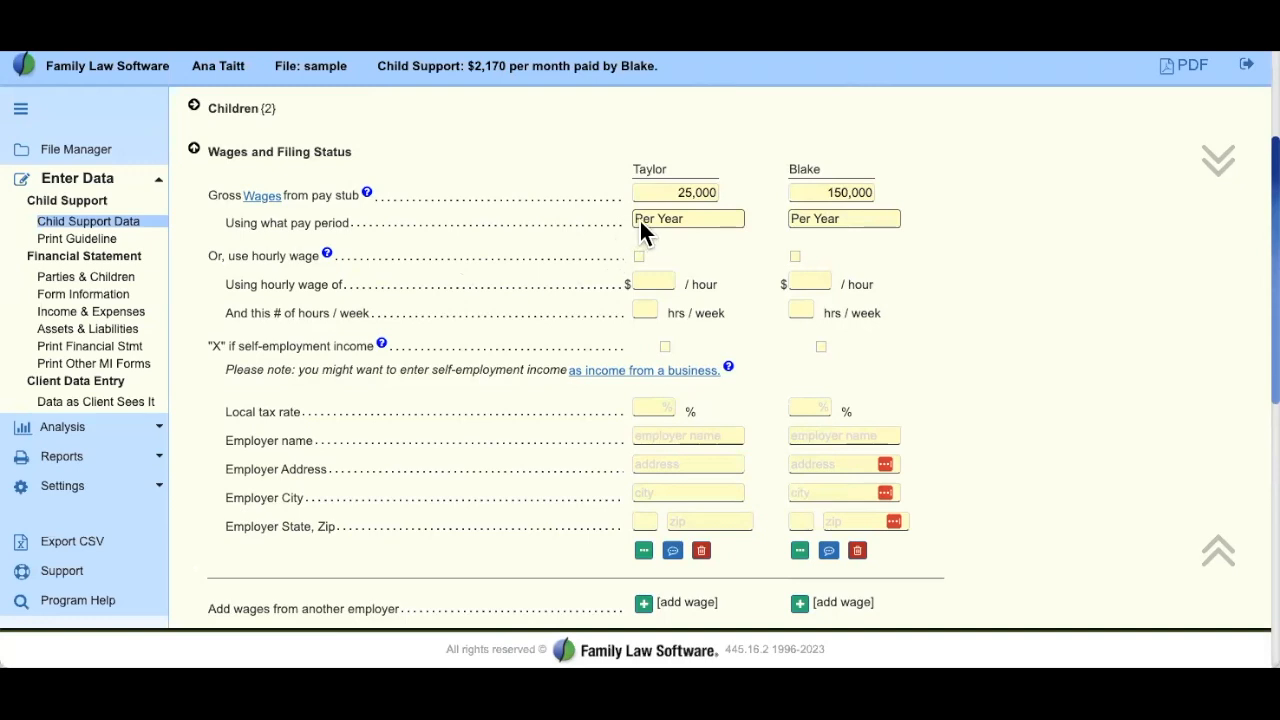
left_click(702, 192)
type("1,00")
type("00")
key("Tab")
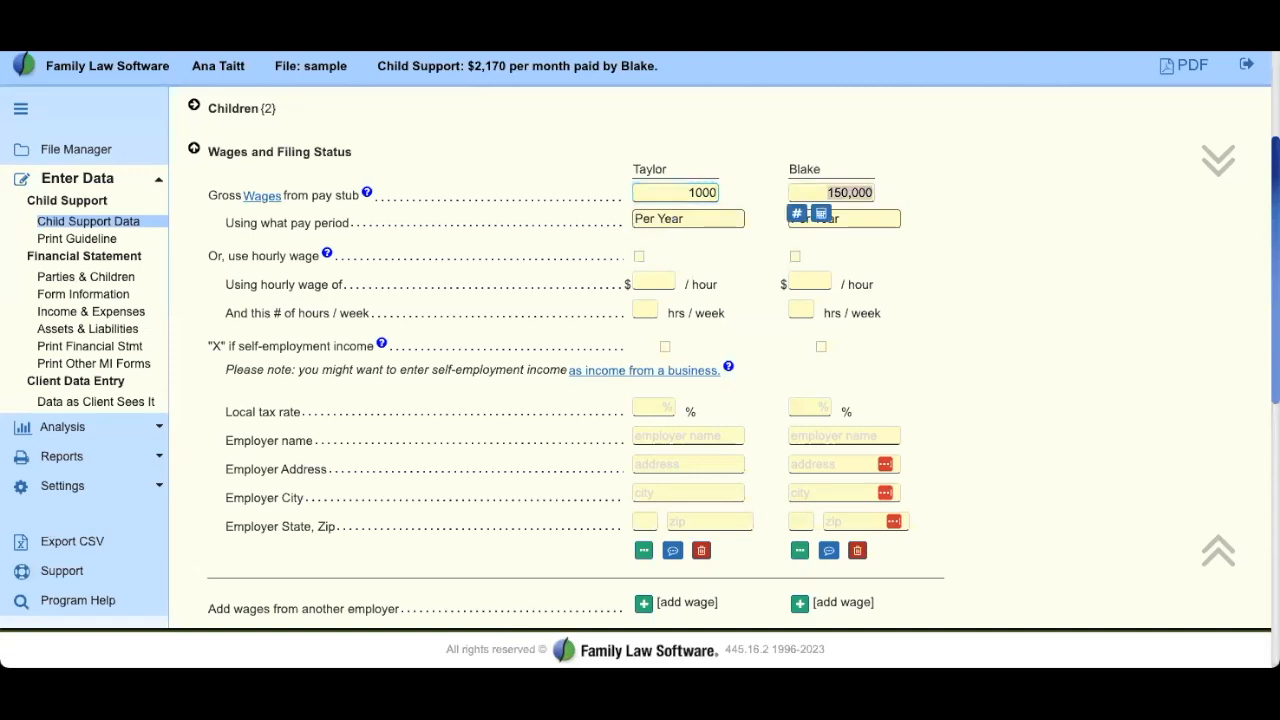
left_click(656, 219)
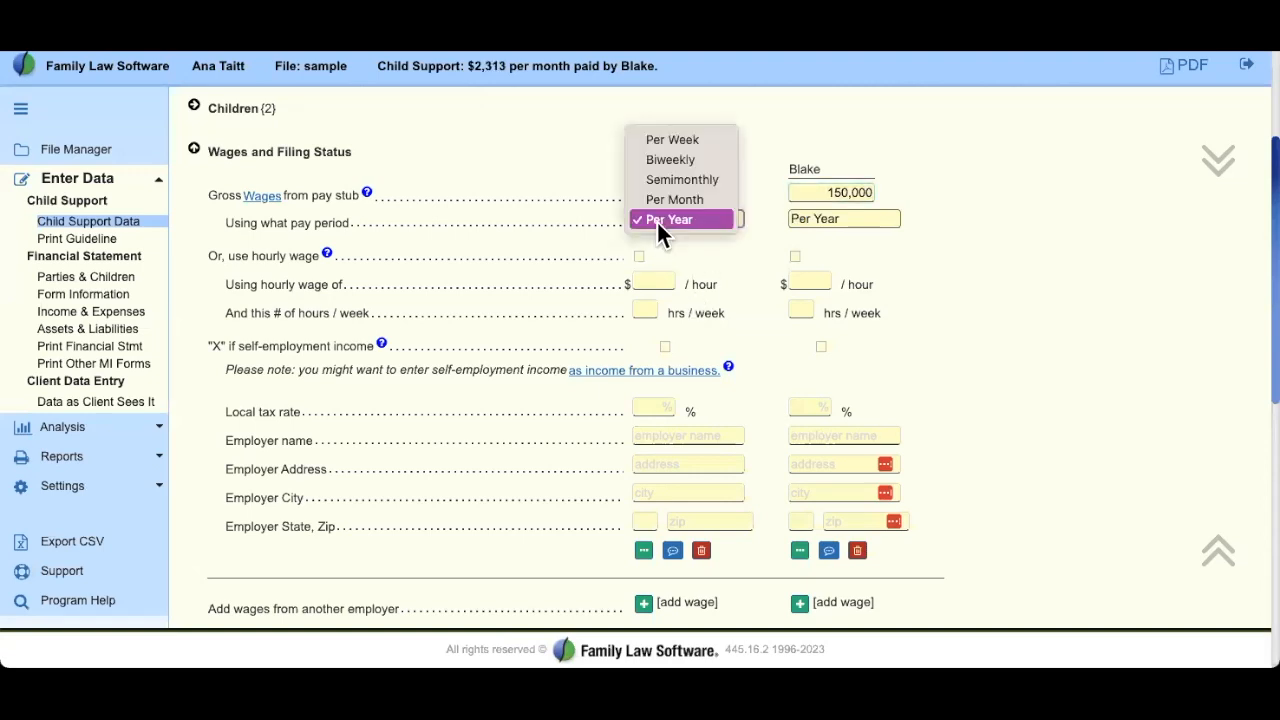
left_click(692, 141)
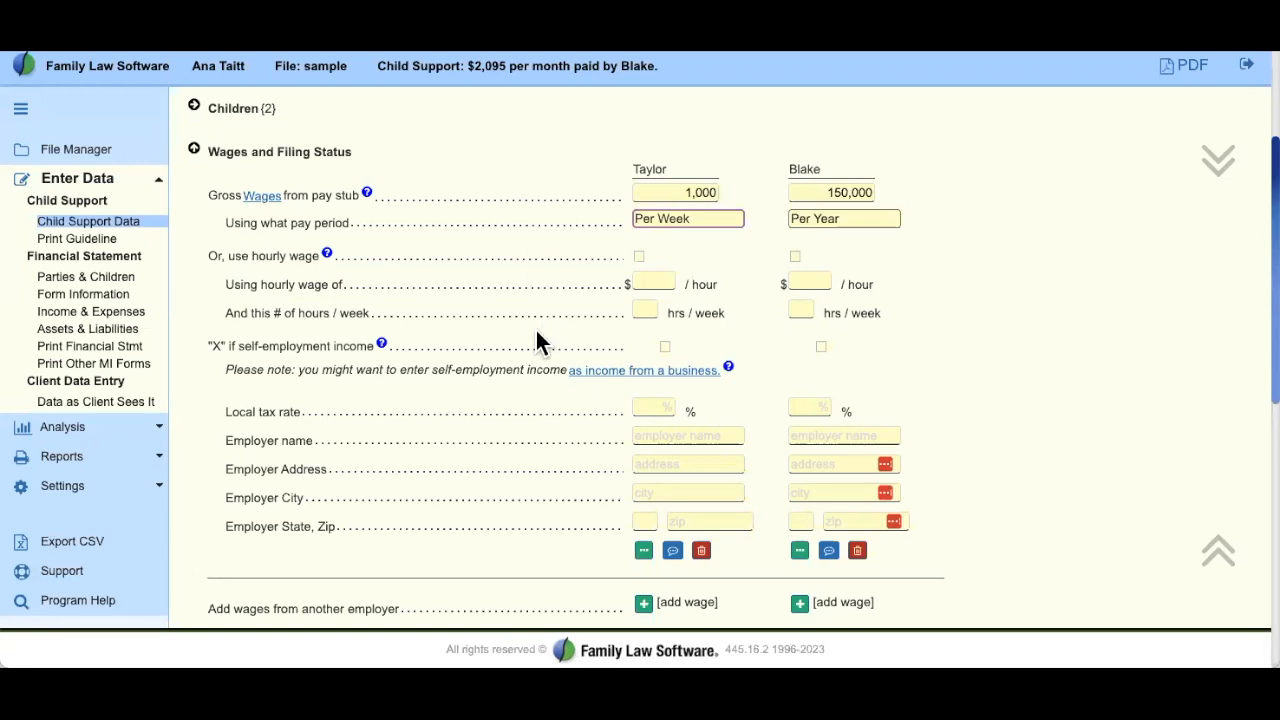
Step: Switch the custodial parent's wages to an hourly wage and set the rate to $25 per hour
left_click(214, 257)
left_click_drag(205, 258, 318, 258)
left_click(638, 258)
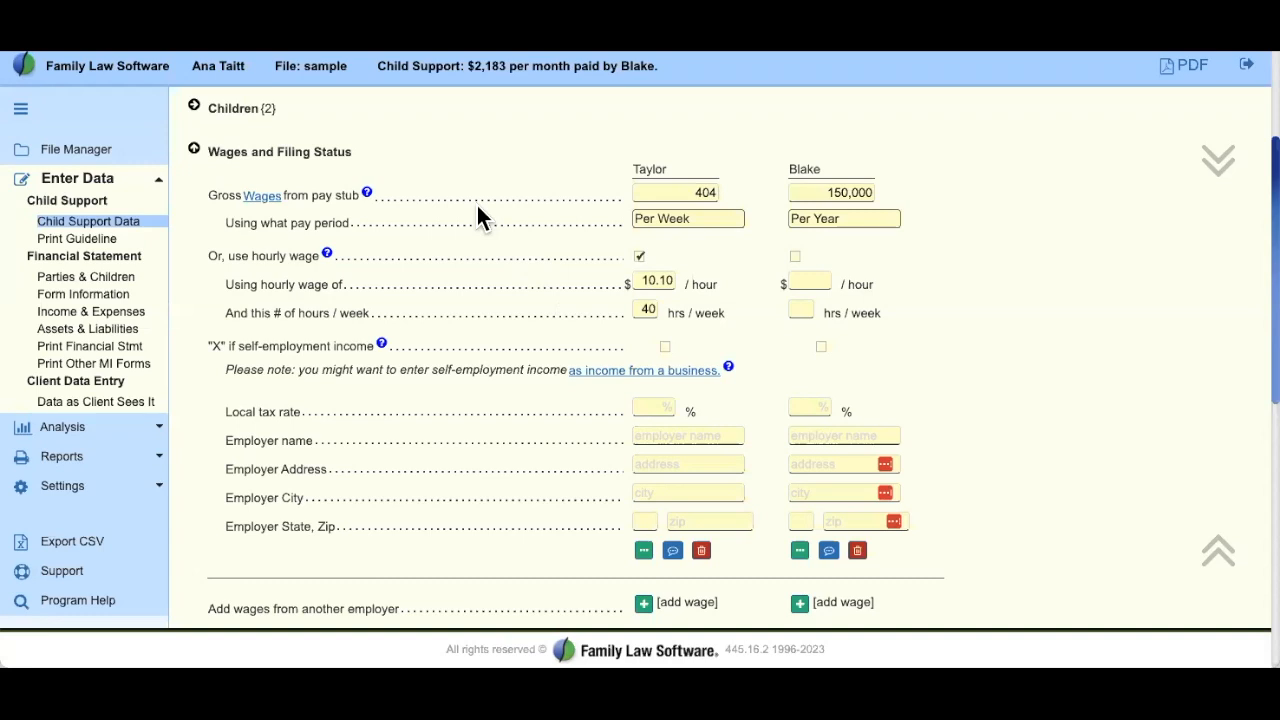
left_click_drag(617, 168, 670, 165)
left_click(553, 282)
left_click(642, 284)
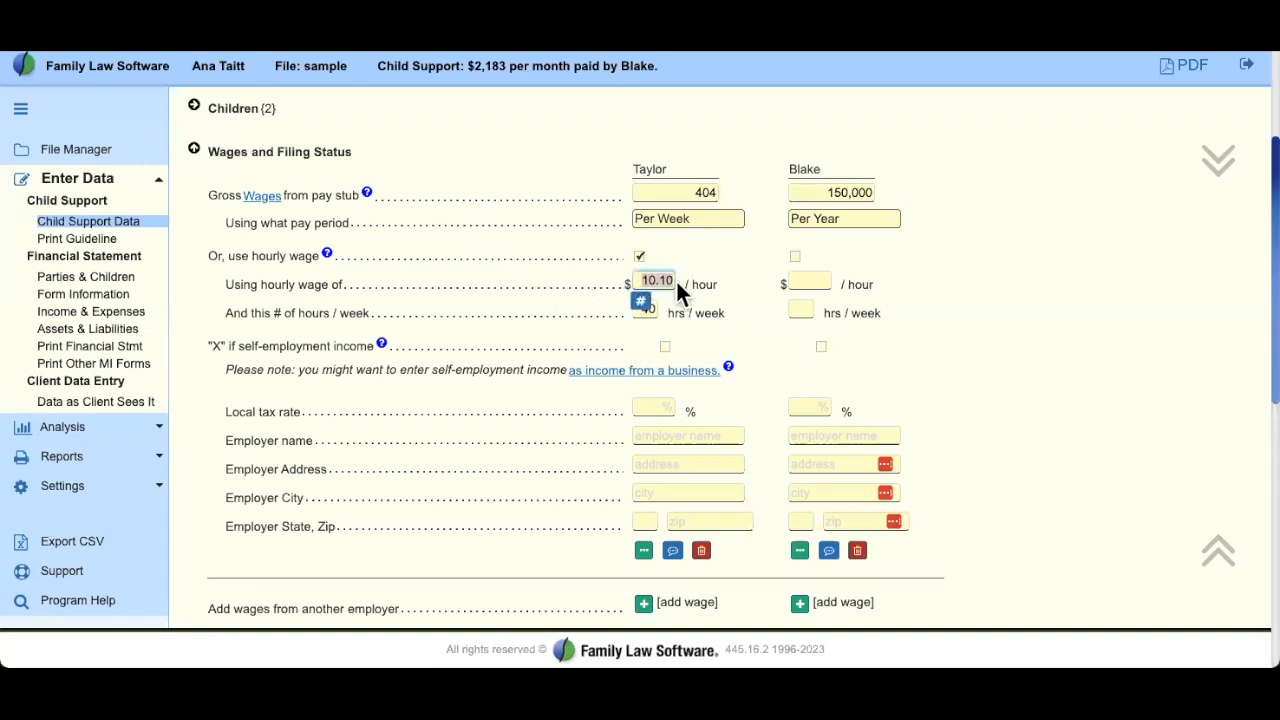
type("25")
key("Tab")
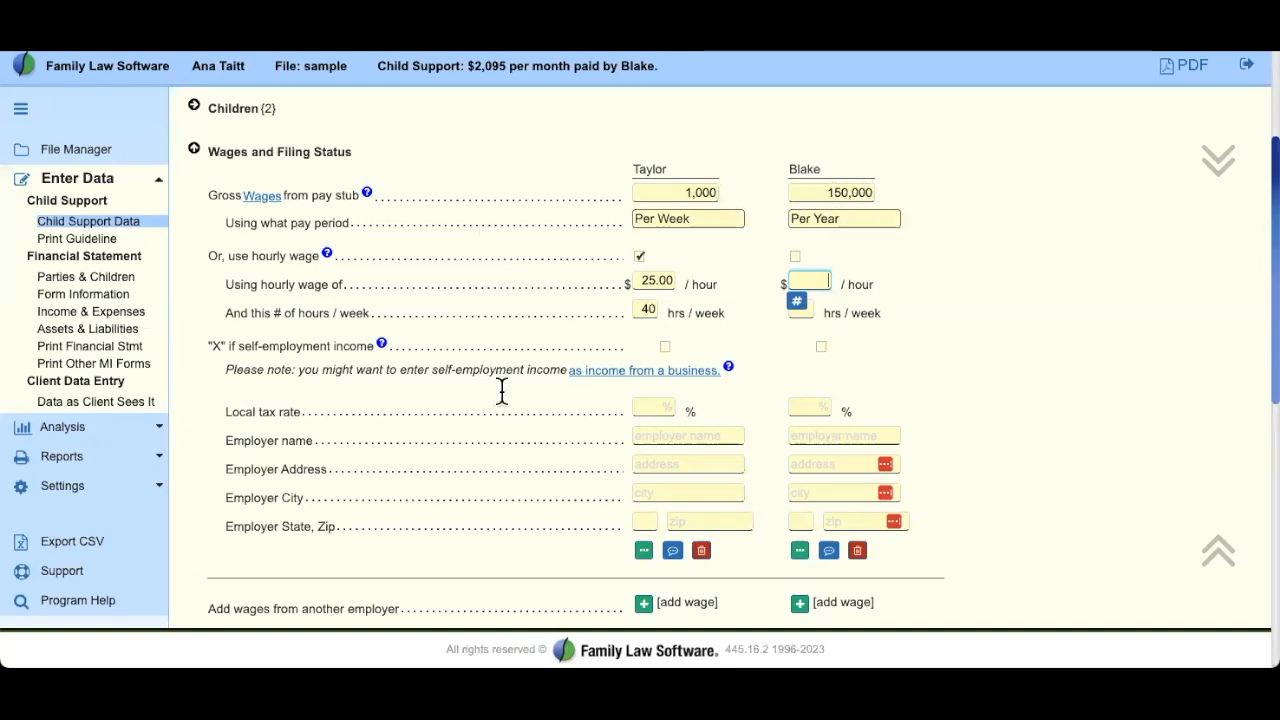
Step: Mark the custodial parent's wages as self-employment income and review the Local tax rate line
left_click_drag(207, 346, 367, 346)
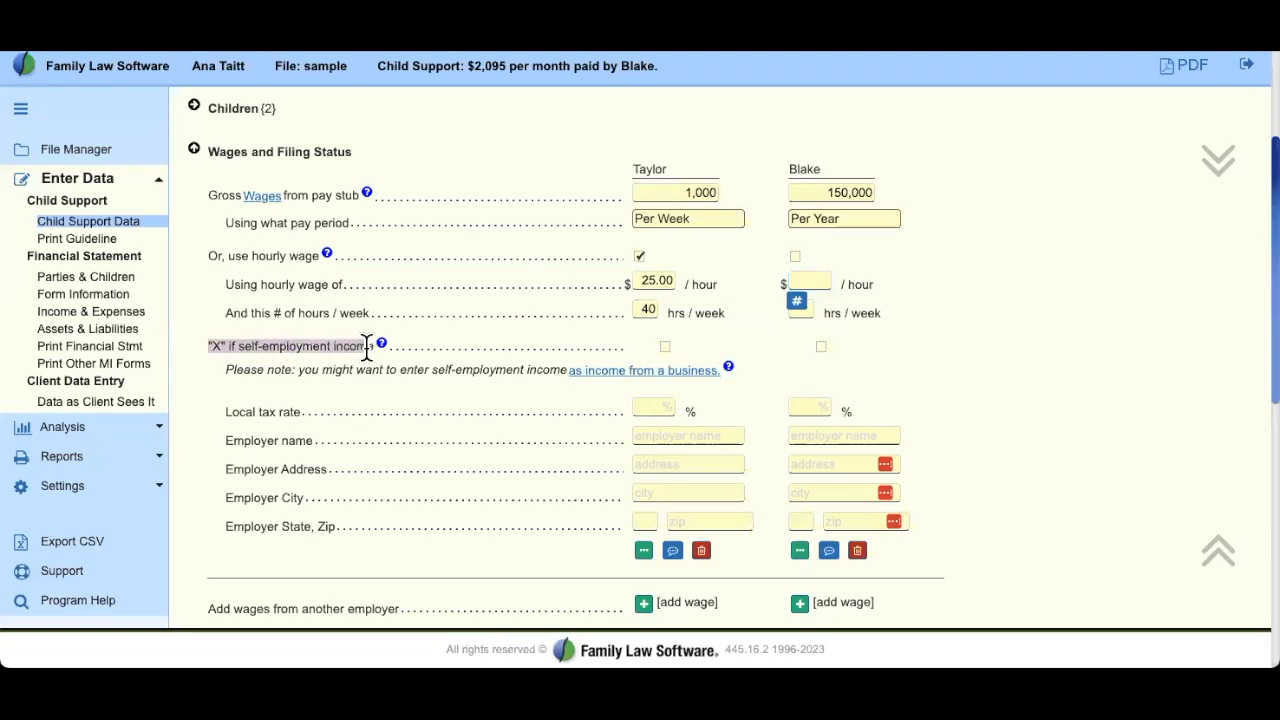
left_click(518, 293)
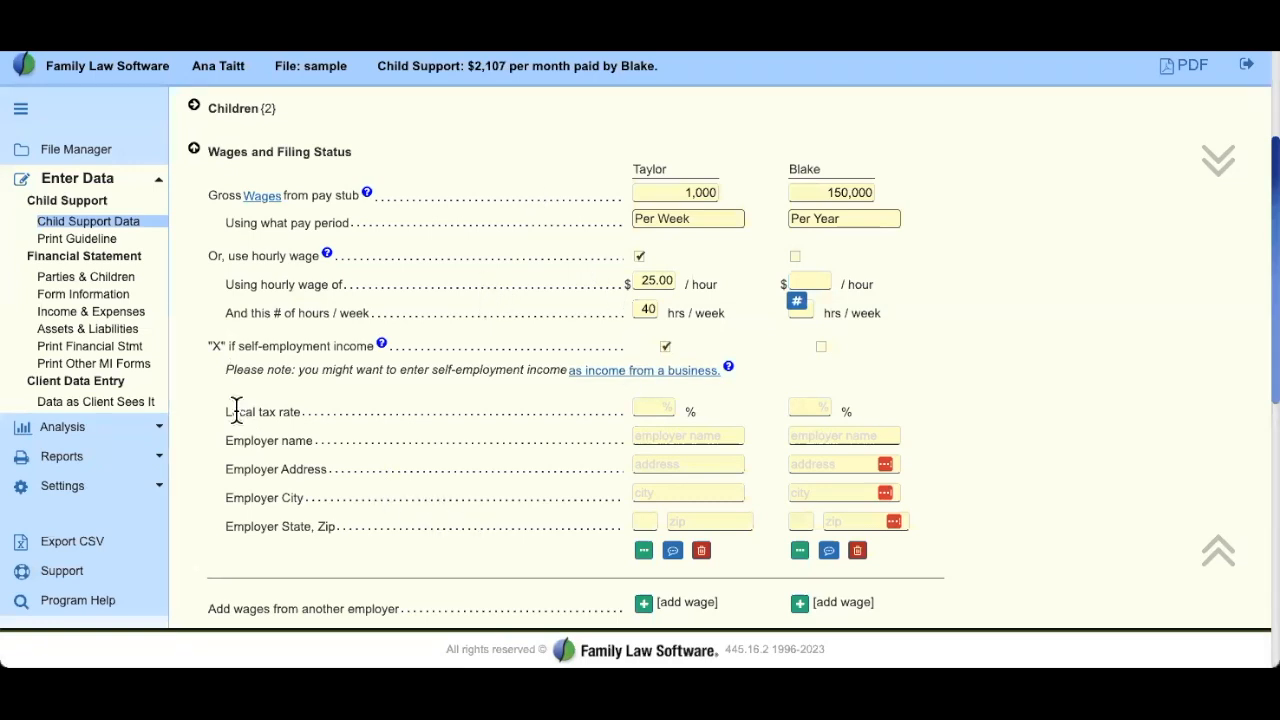
left_click_drag(226, 412, 362, 424)
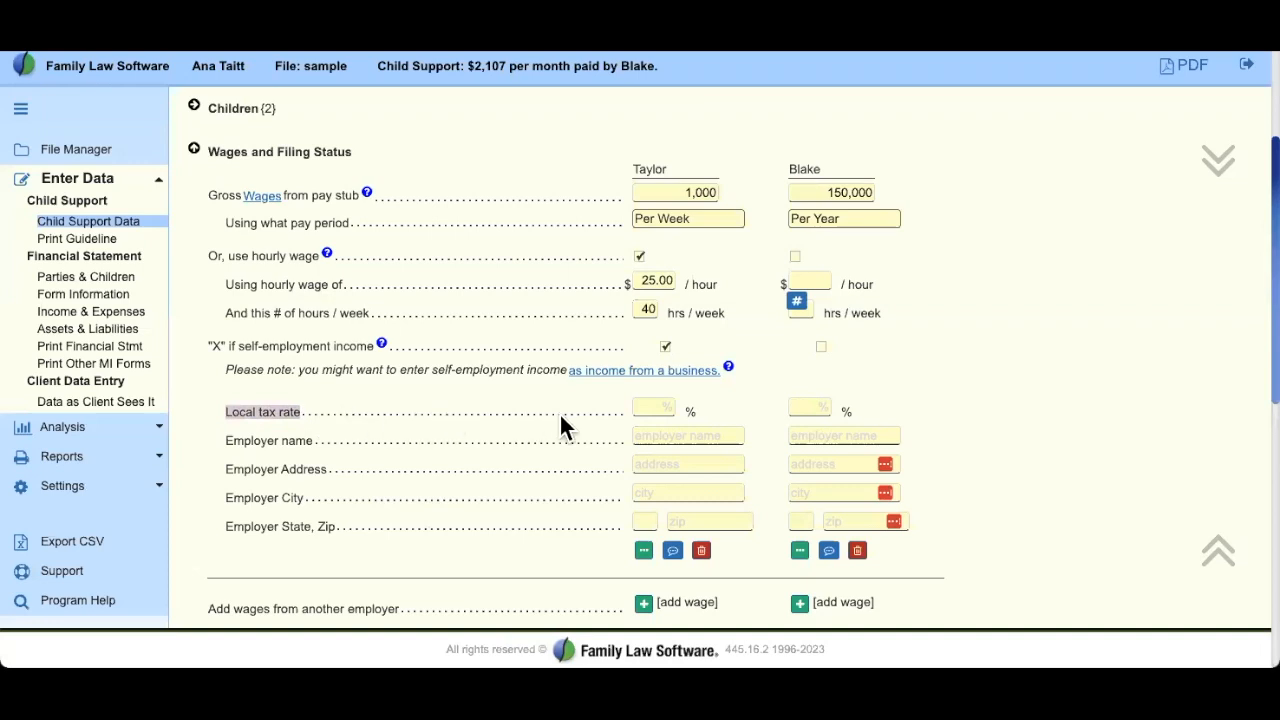
left_click(531, 430)
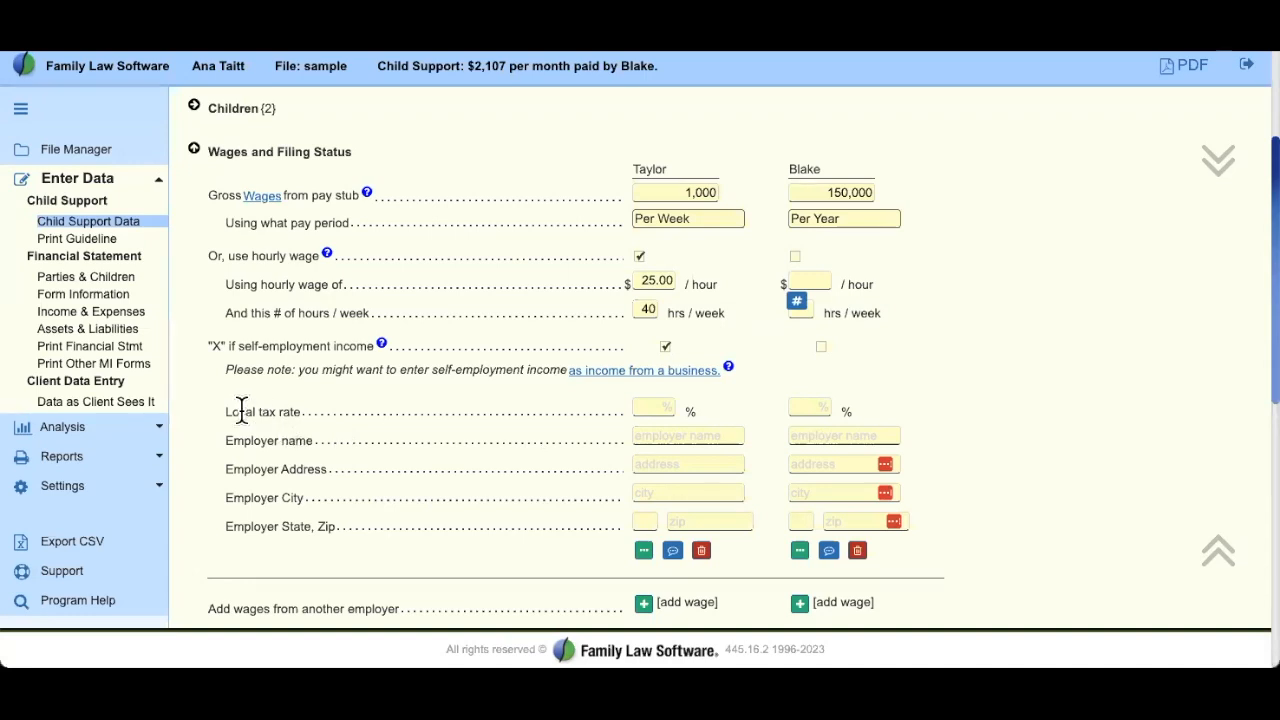
triple_click(291, 413)
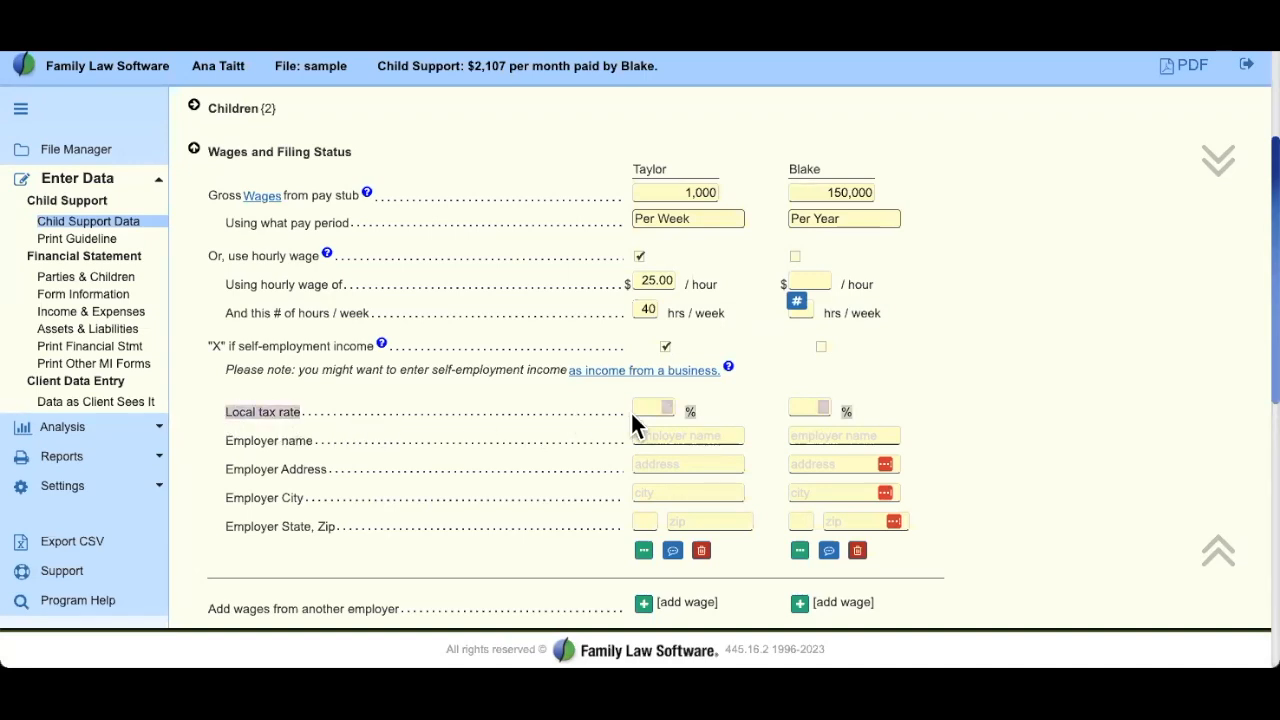
left_click(525, 418)
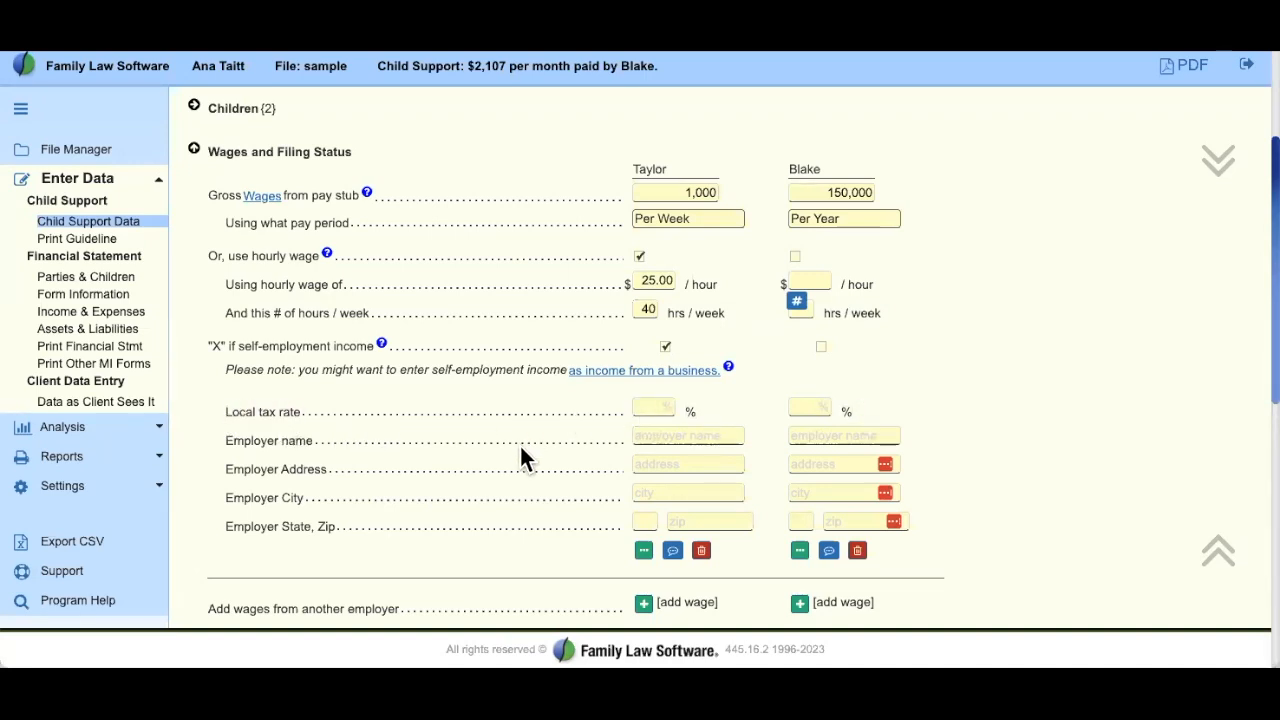
Step: Review the 2023 tax filing status options for the support-paying parent, keeping Single
scroll(521, 449, "down", 2)
scroll(520, 449, "down", 2)
left_click_drag(211, 480, 338, 481)
left_click(508, 487)
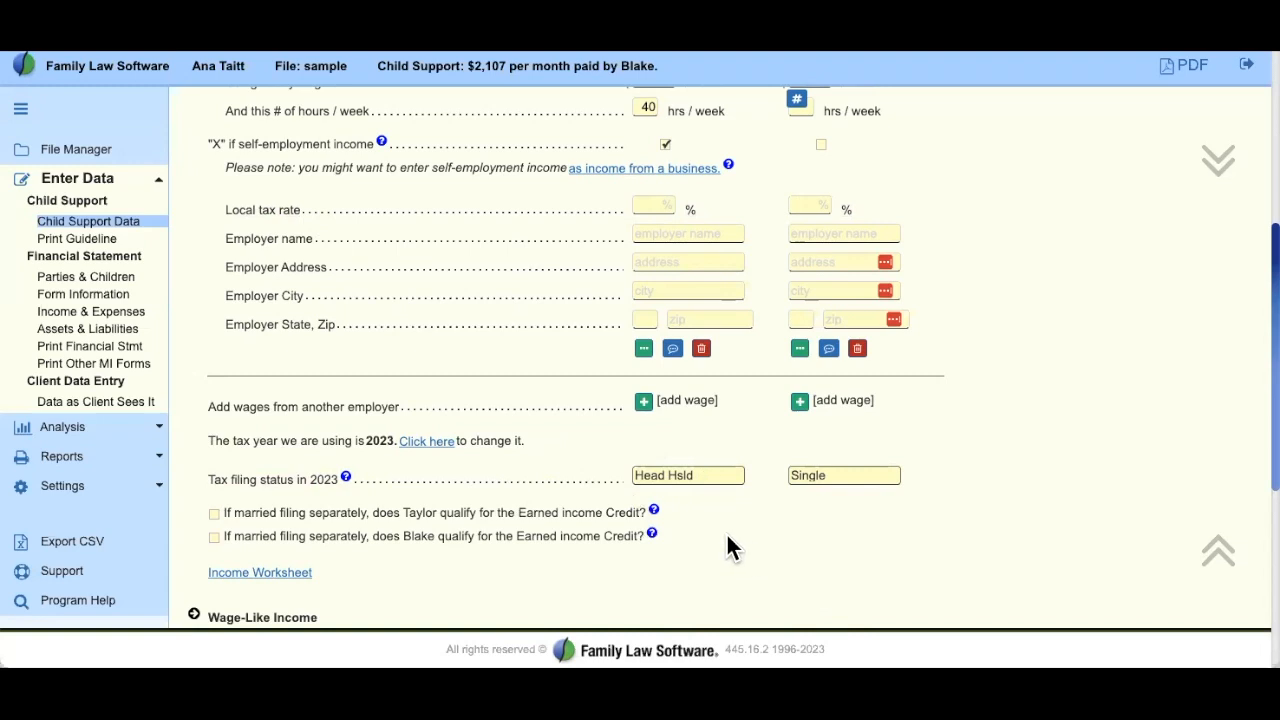
left_click(861, 478)
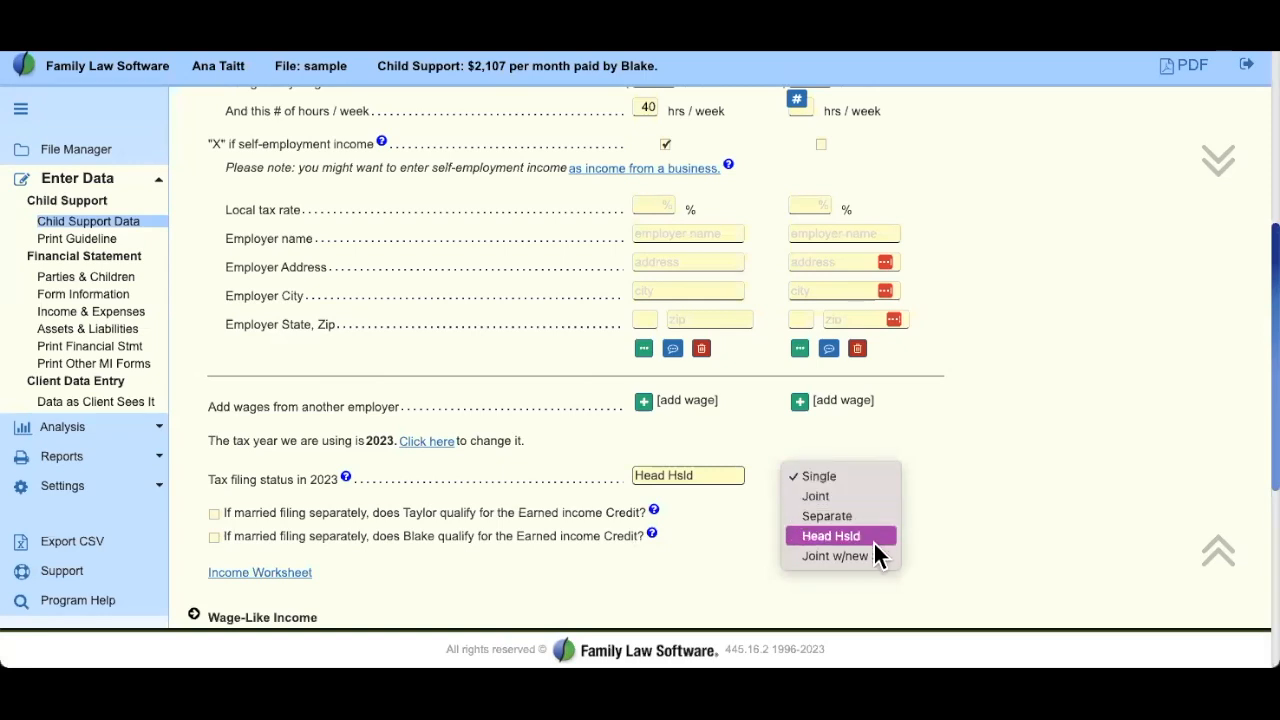
left_click(849, 472)
left_click(995, 505)
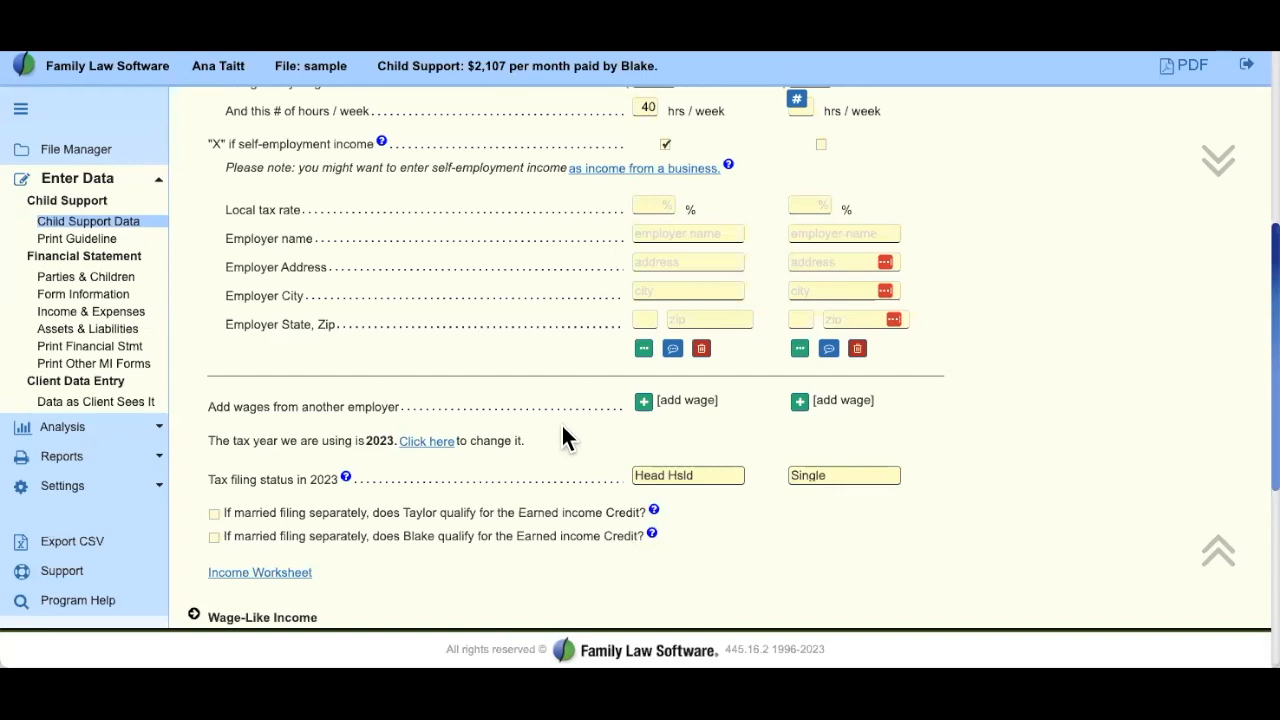
Step: Open the printable guideline's Formula Worksheet and examine its lines from gross income through the medical, health and child care adjustments
scroll(563, 438, "up", 2)
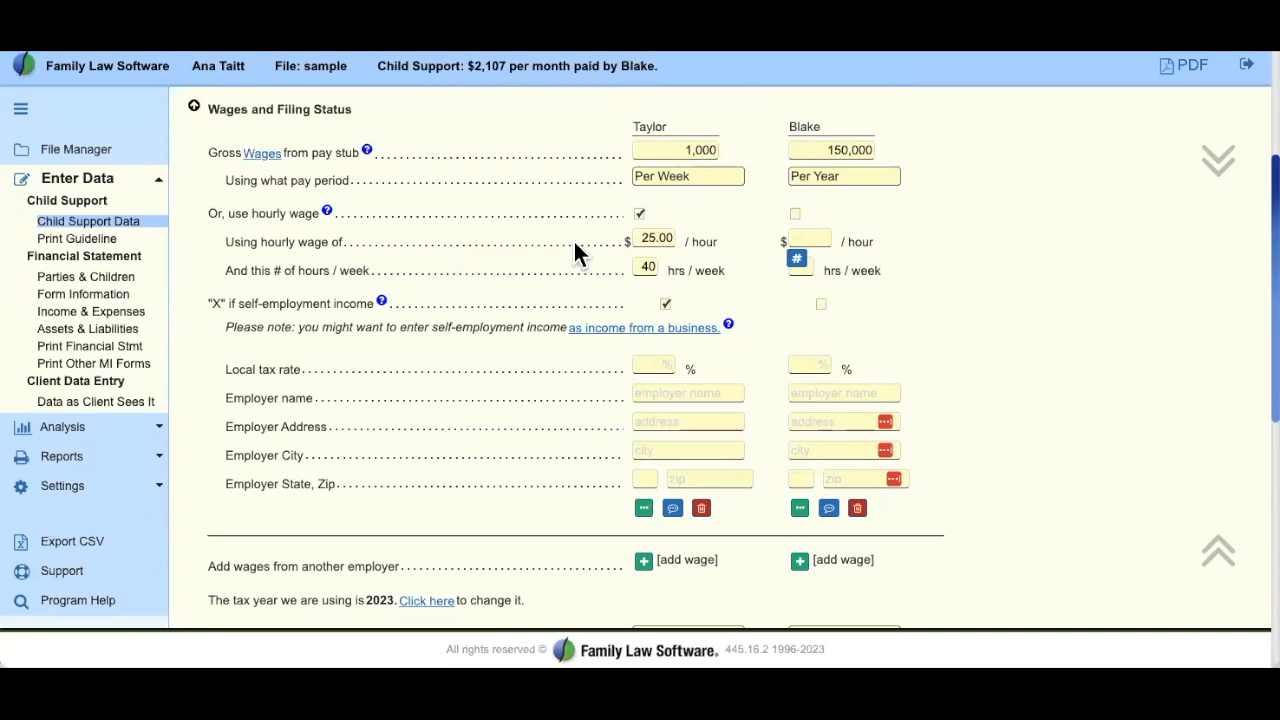
left_click(86, 250)
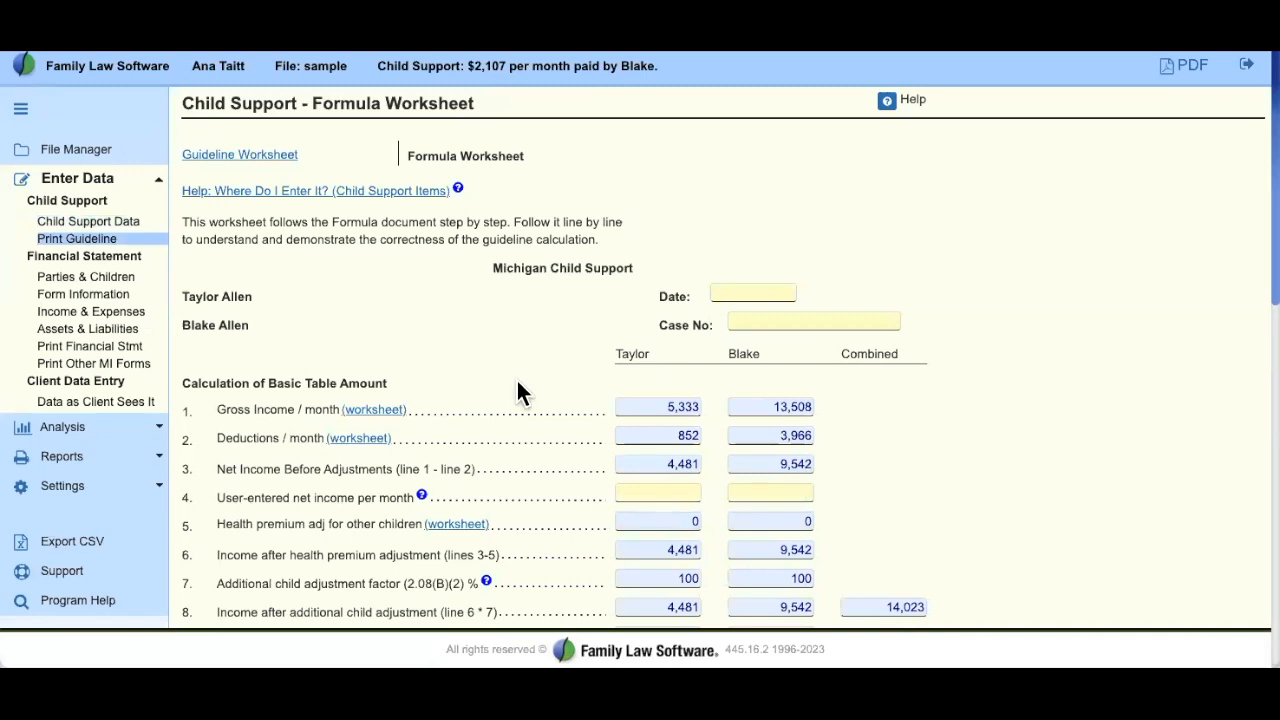
scroll(517, 393, "down", 2)
scroll(515, 390, "down", 3)
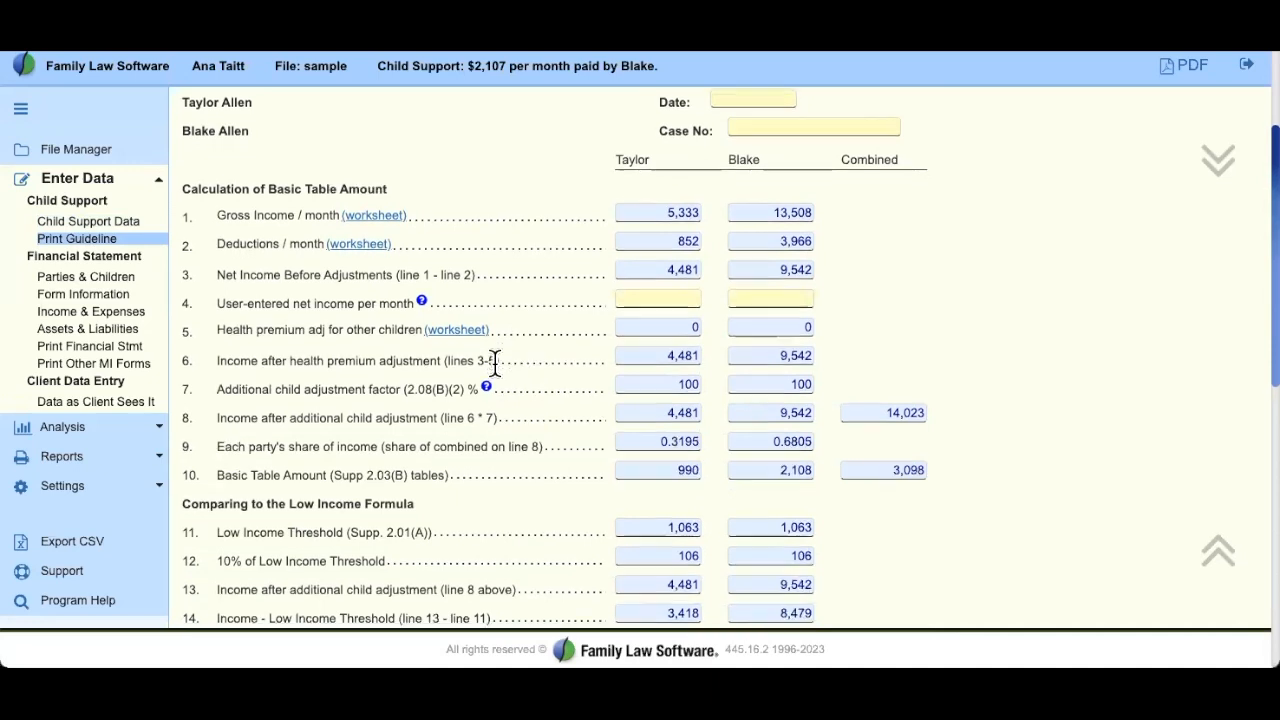
scroll(494, 362, "down", 2)
scroll(494, 362, "down", 3)
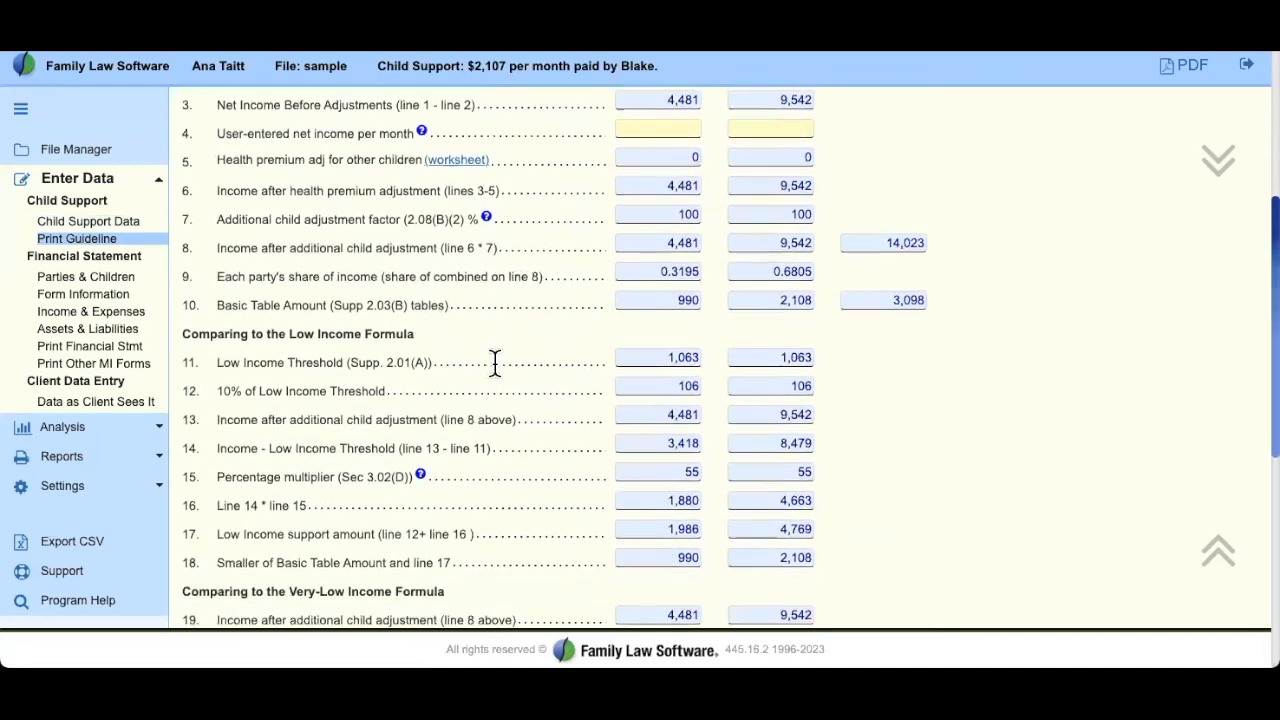
scroll(492, 362, "down", 3)
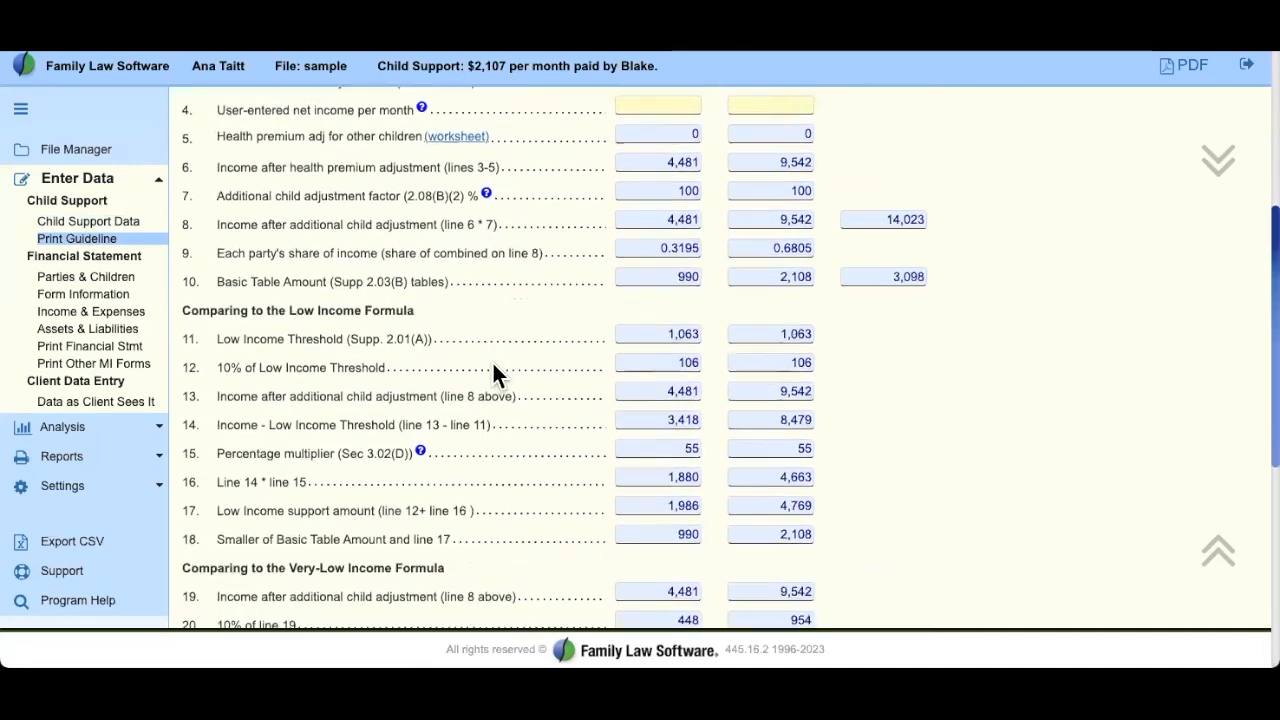
scroll(493, 368, "down", 4)
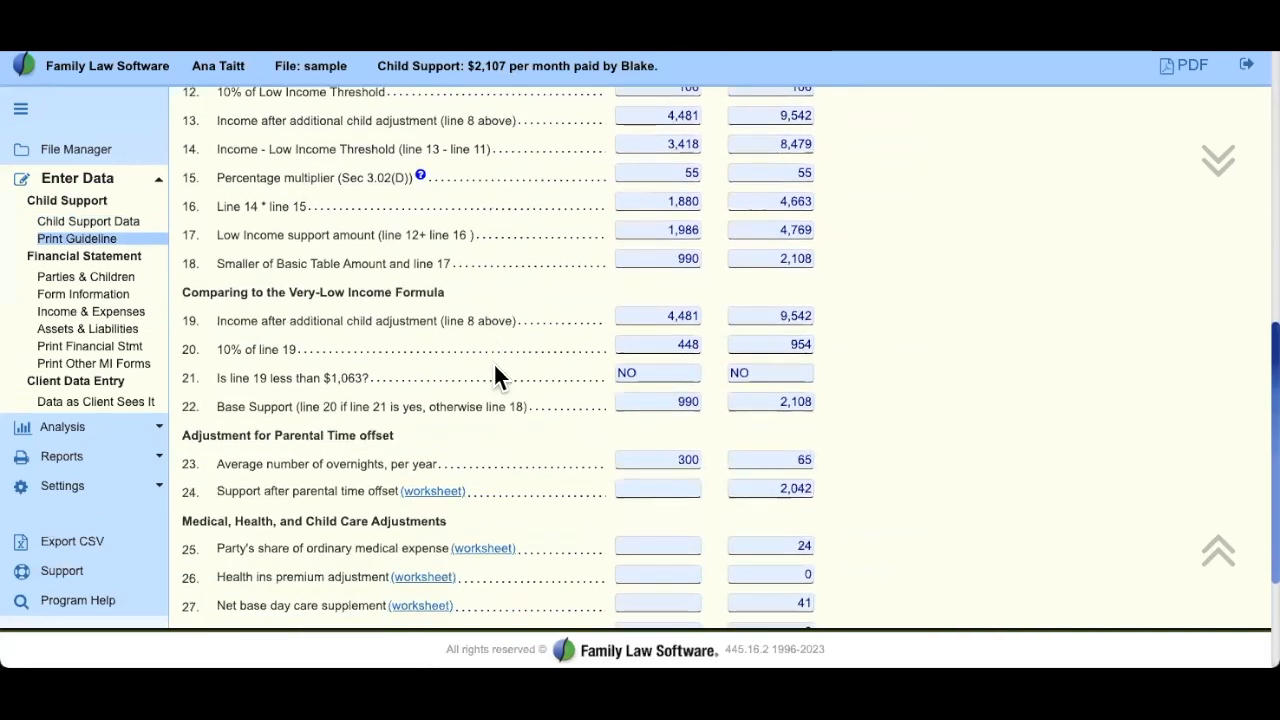
scroll(513, 431, "down", 1)
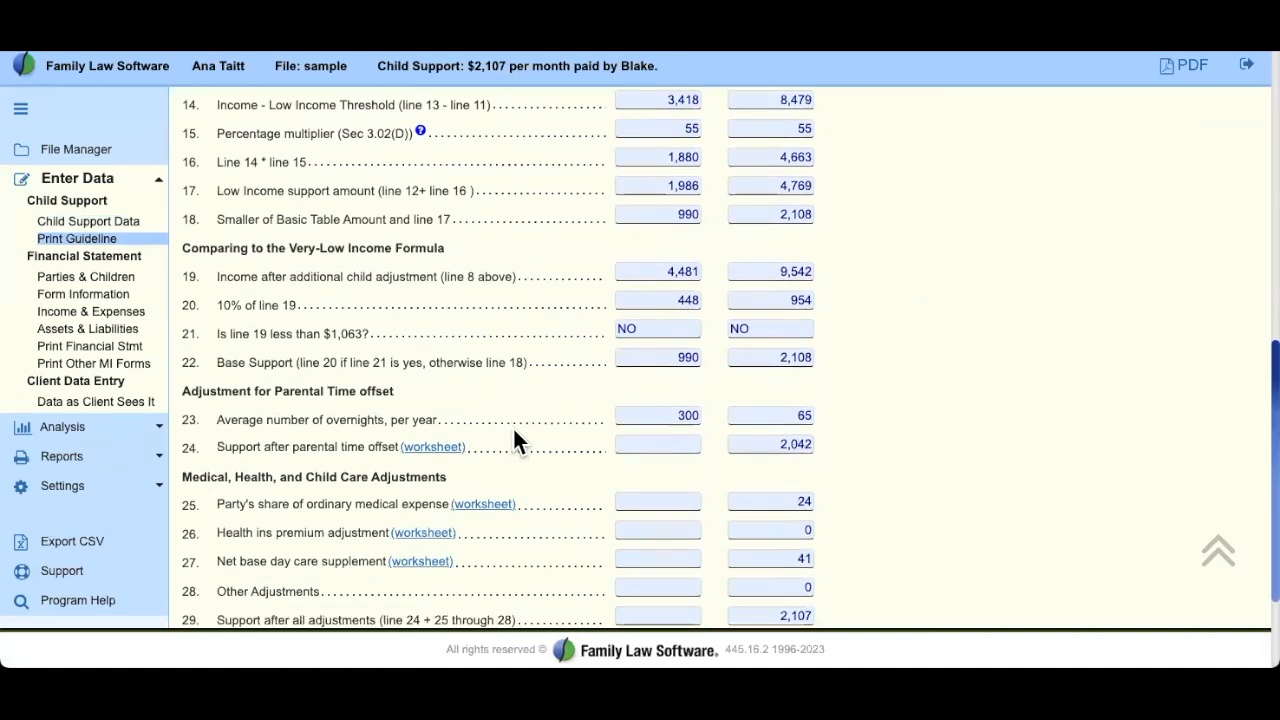
scroll(514, 422, "up", 15)
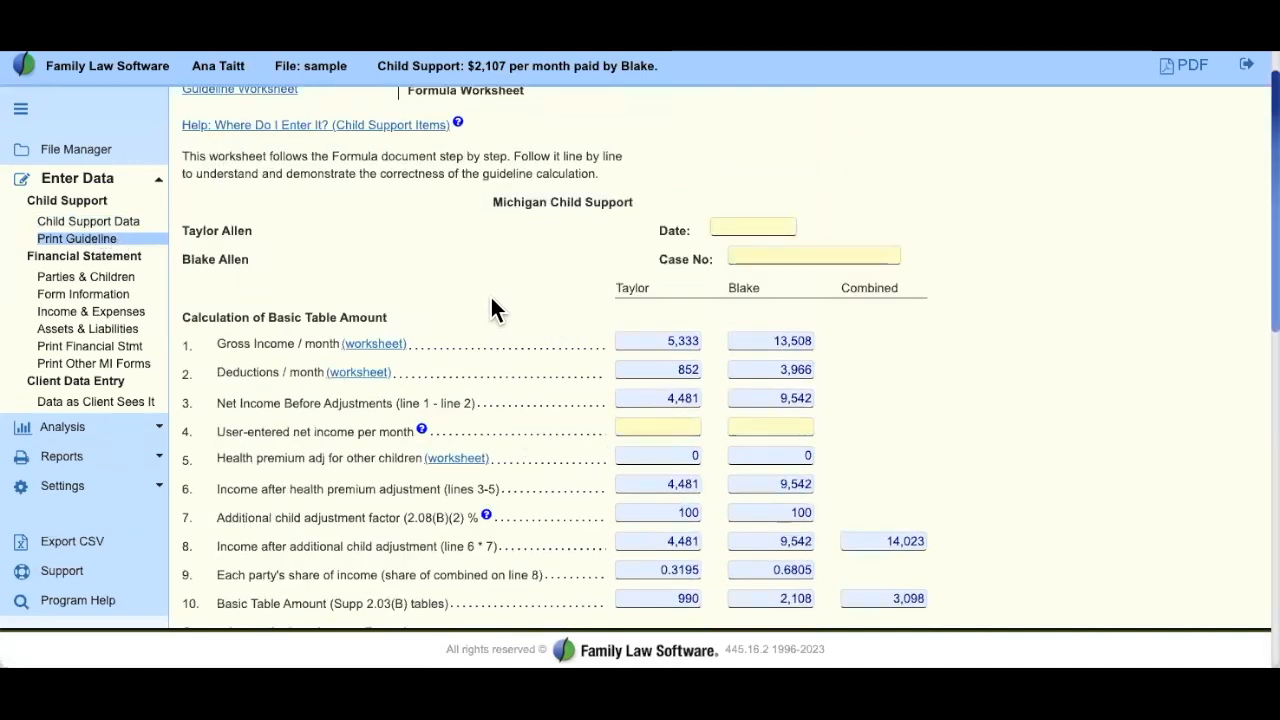
scroll(497, 302, "up", 1)
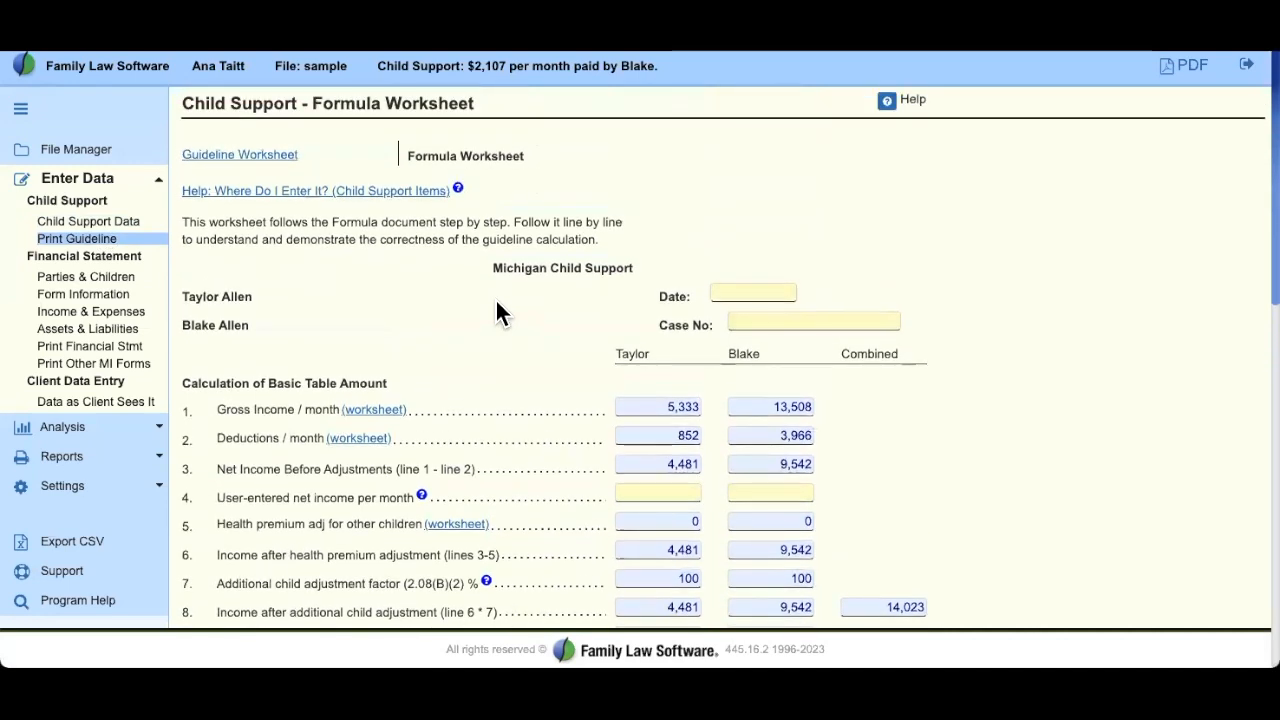
scroll(546, 362, "down", 1)
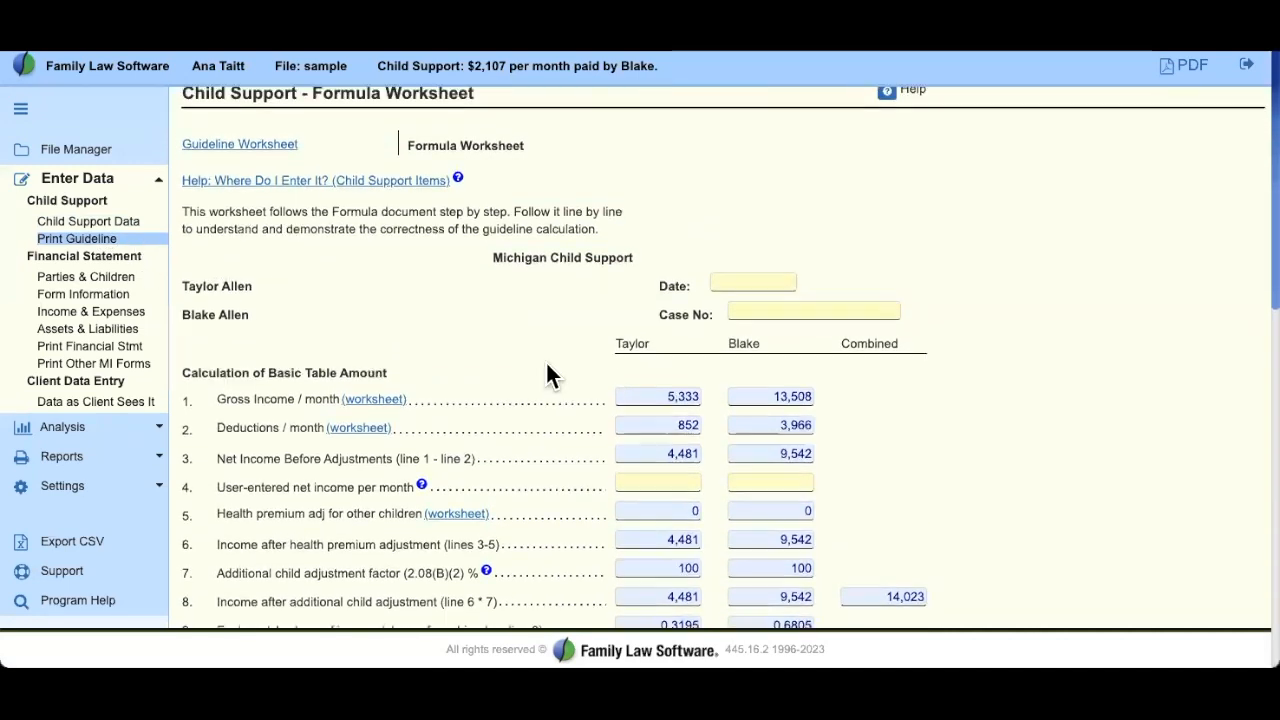
Step: Open the gross income worksheet behind line 1 of the Formula Worksheet and examine its yearly income lines for both parents
left_click_drag(219, 333, 312, 334)
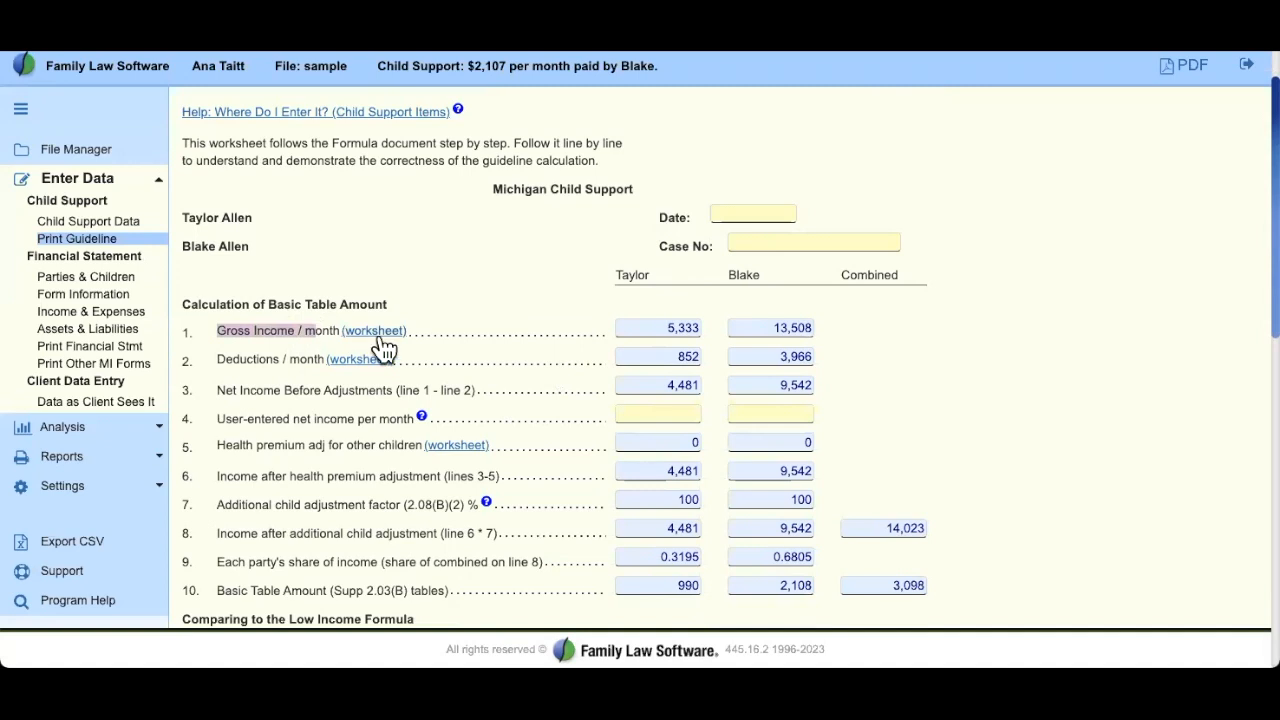
left_click(507, 338)
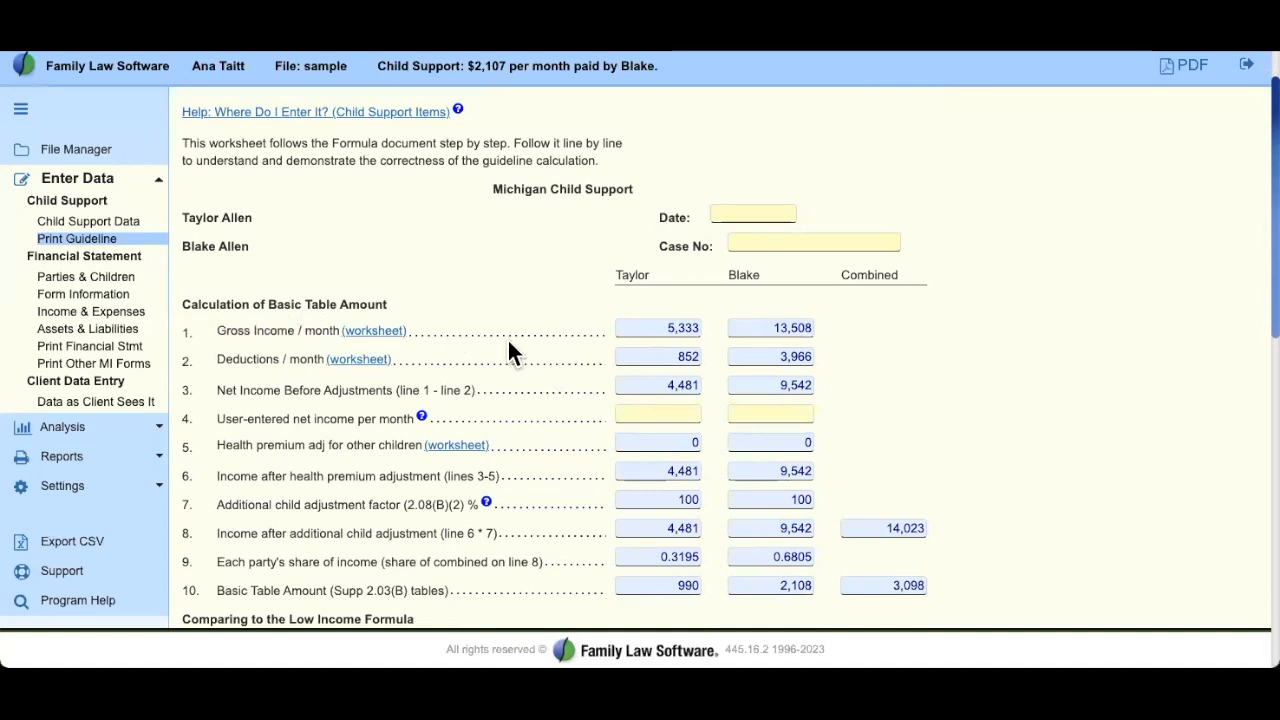
scroll(507, 338, "down", 1)
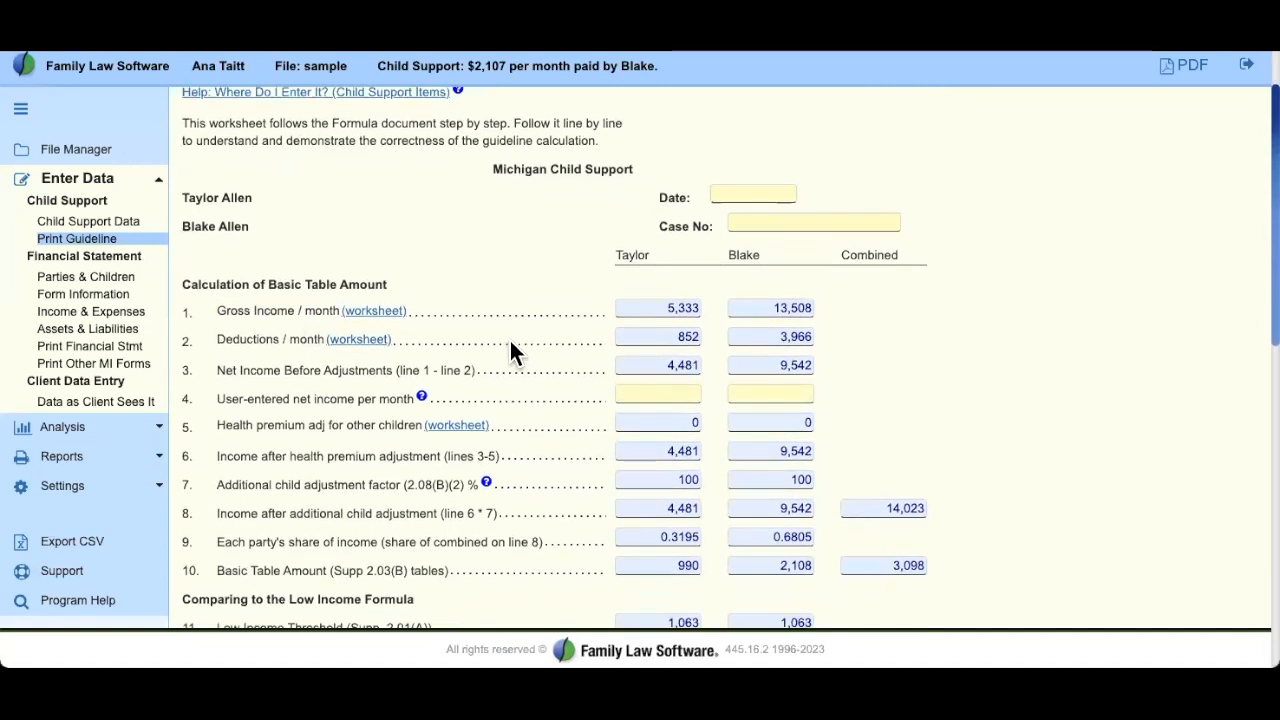
scroll(509, 350, "down", 1)
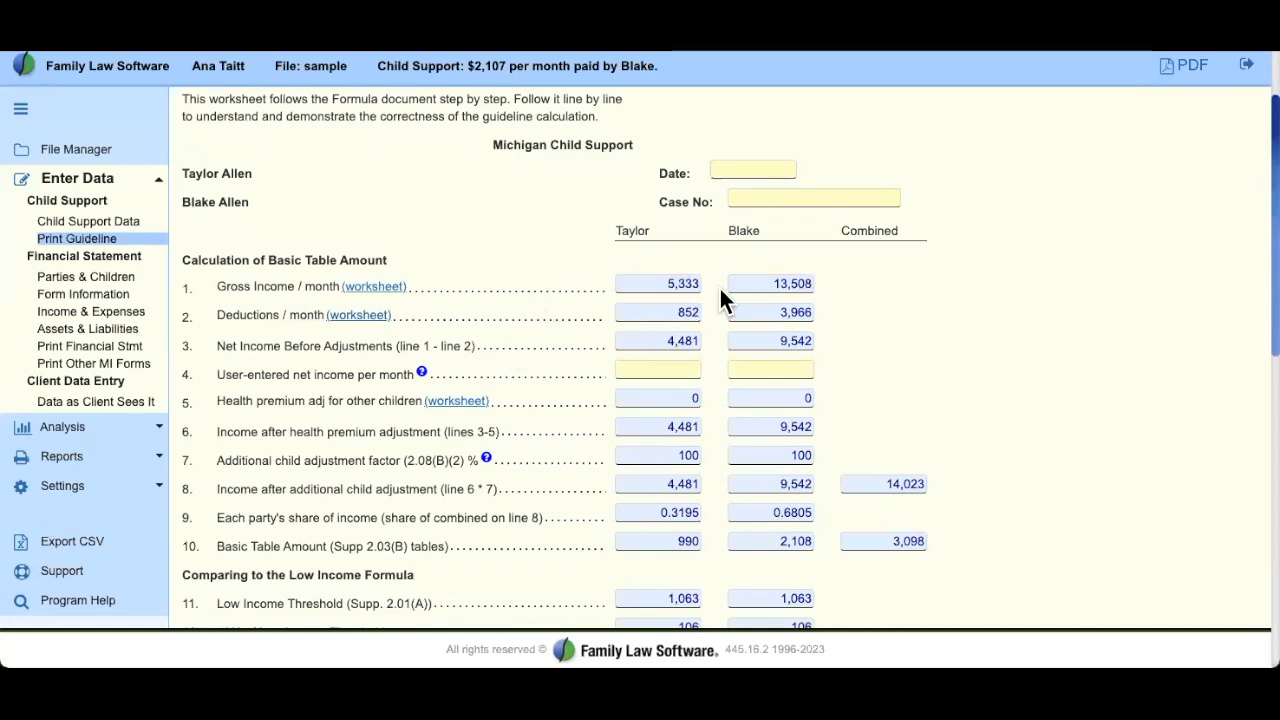
left_click(382, 287)
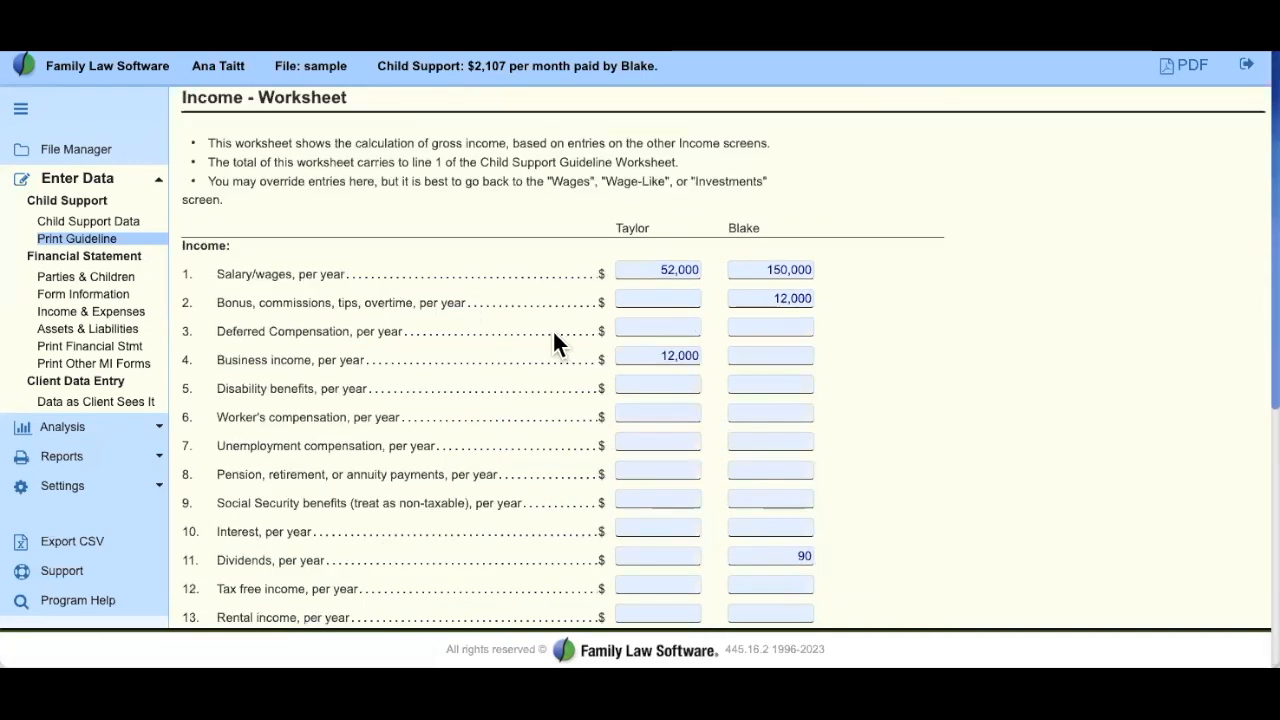
scroll(554, 333, "down", 2)
scroll(556, 340, "down", 5)
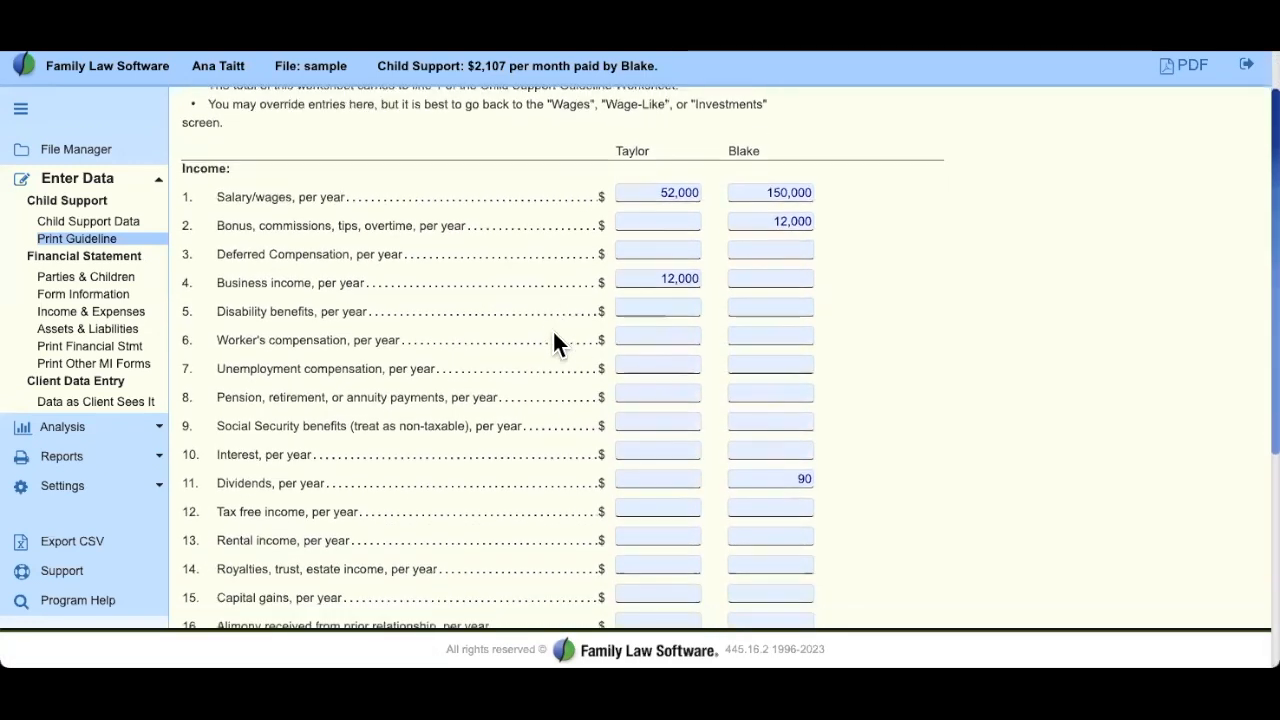
scroll(556, 341, "up", 6)
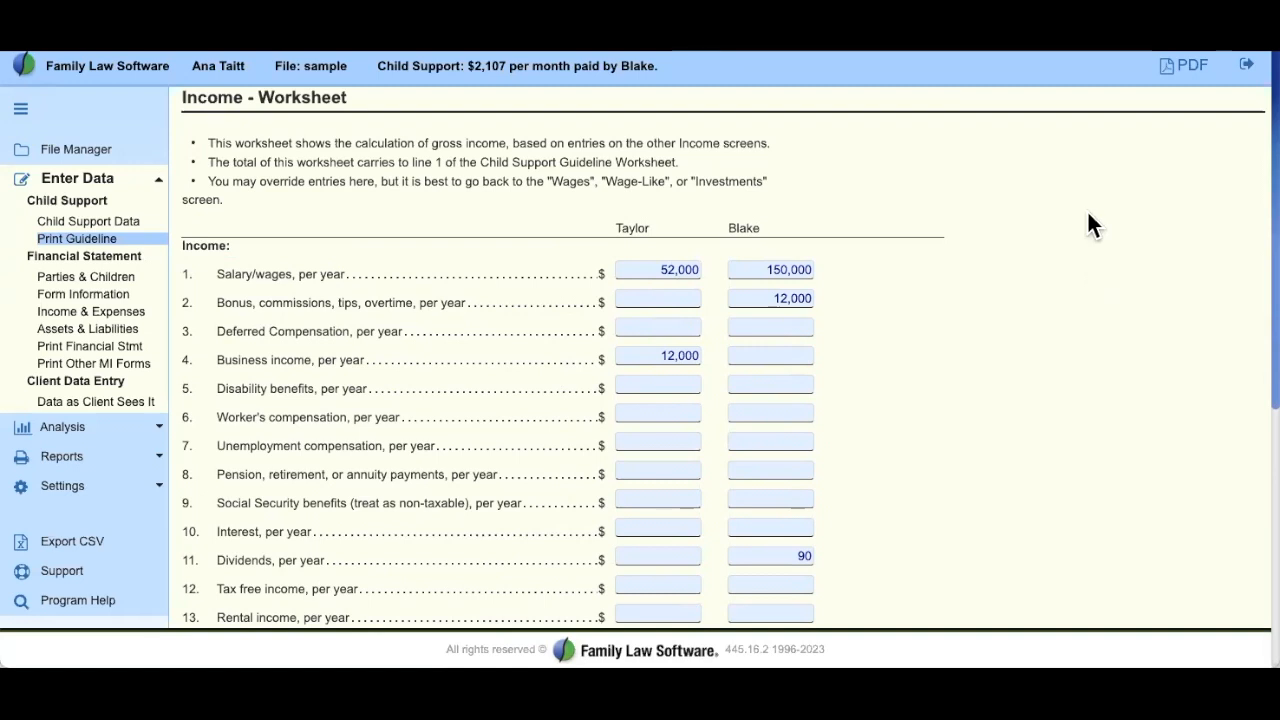
Step: Return to the child support data entry and expand the Wage-Like Income section to its list of income types
left_click(75, 222)
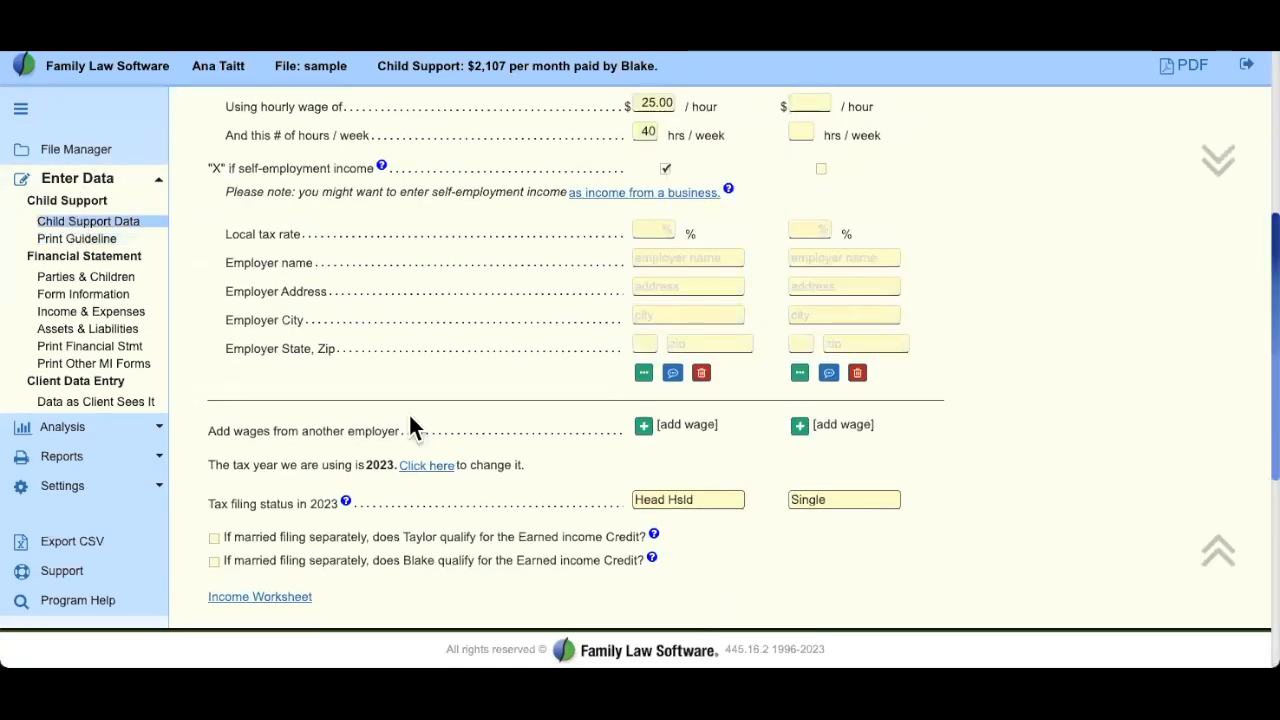
scroll(408, 410, "down", 2)
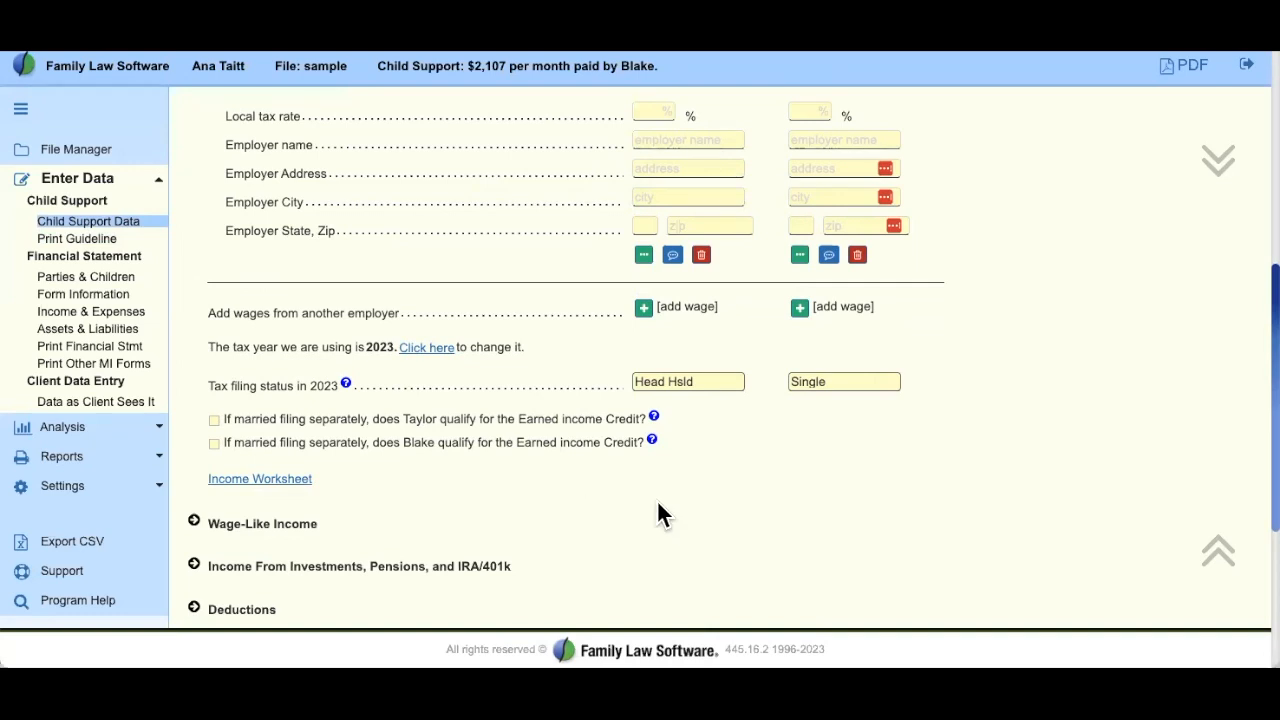
scroll(585, 478, "down", 2)
left_click_drag(344, 333, 207, 326)
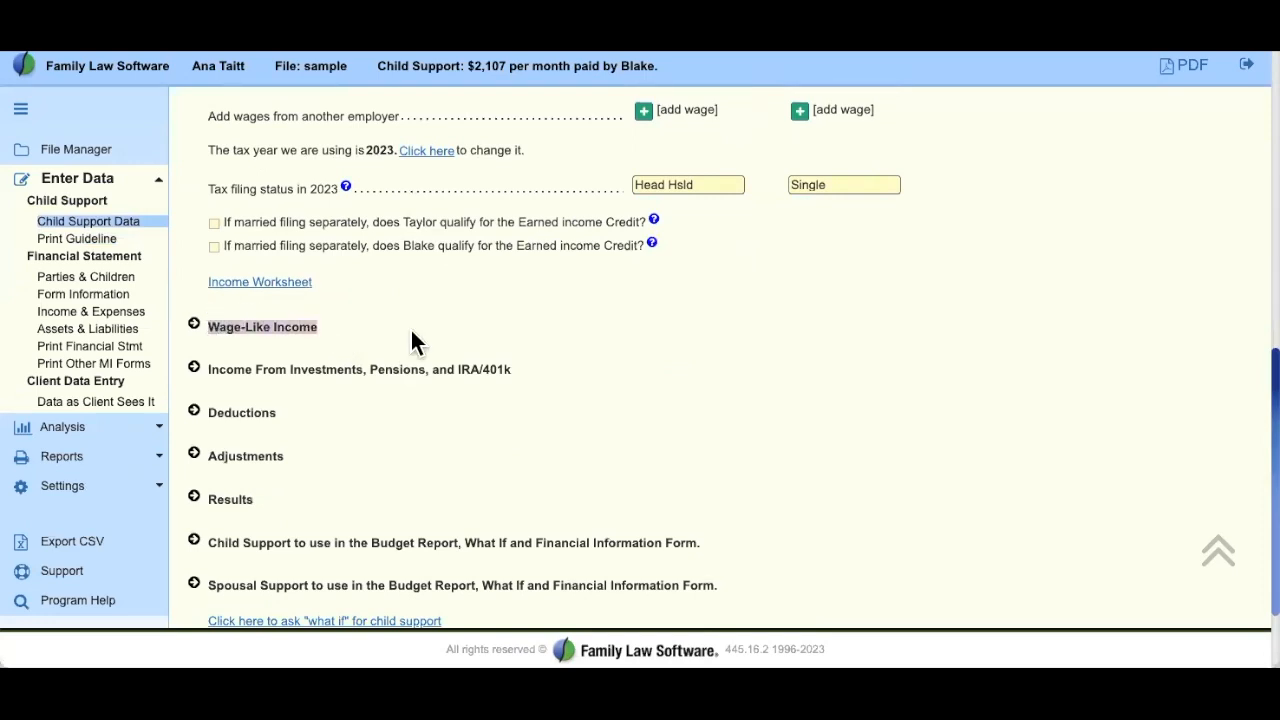
left_click(196, 326)
scroll(649, 540, "up", 7)
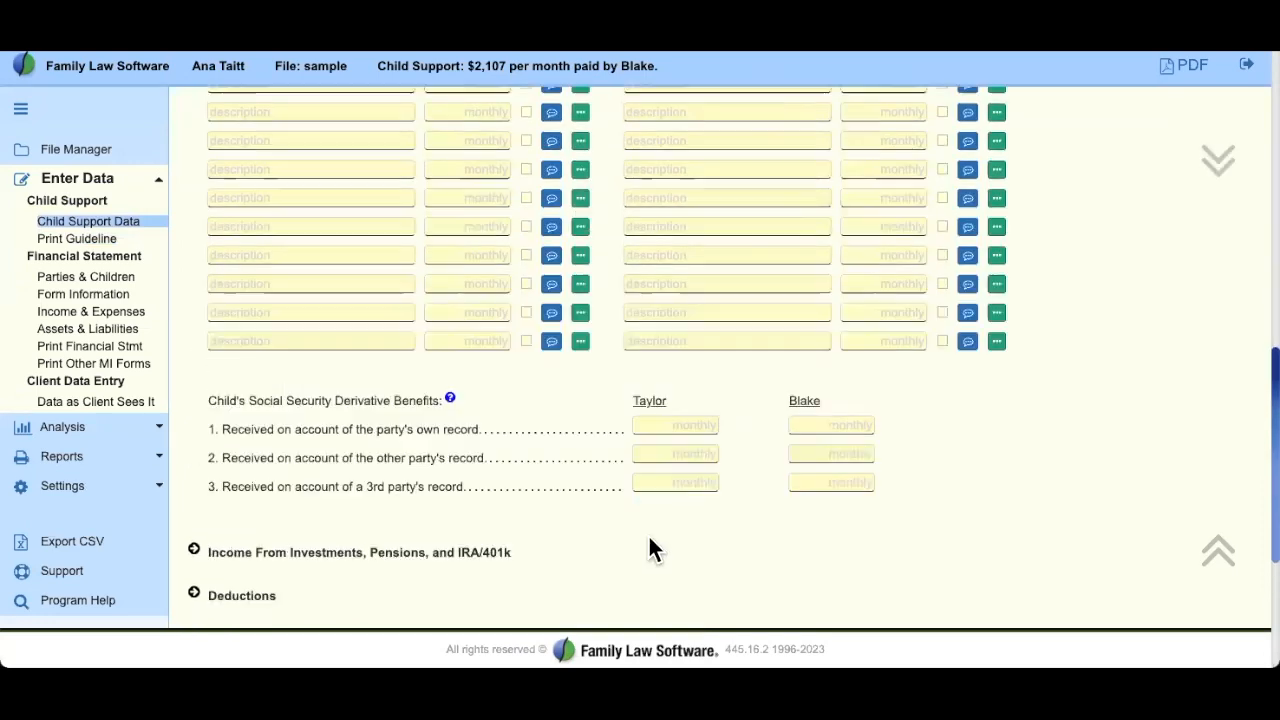
scroll(649, 545, "up", 1)
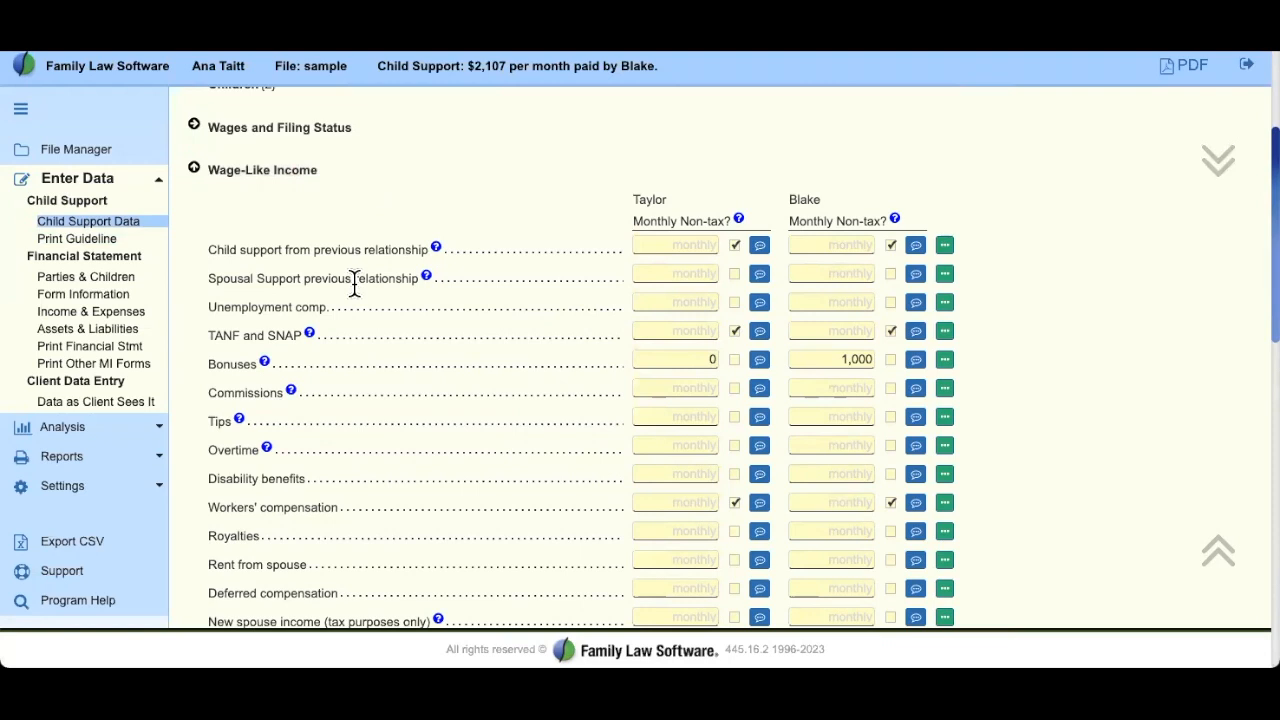
scroll(260, 220, "down", 1)
right_click(212, 470)
left_click(190, 466)
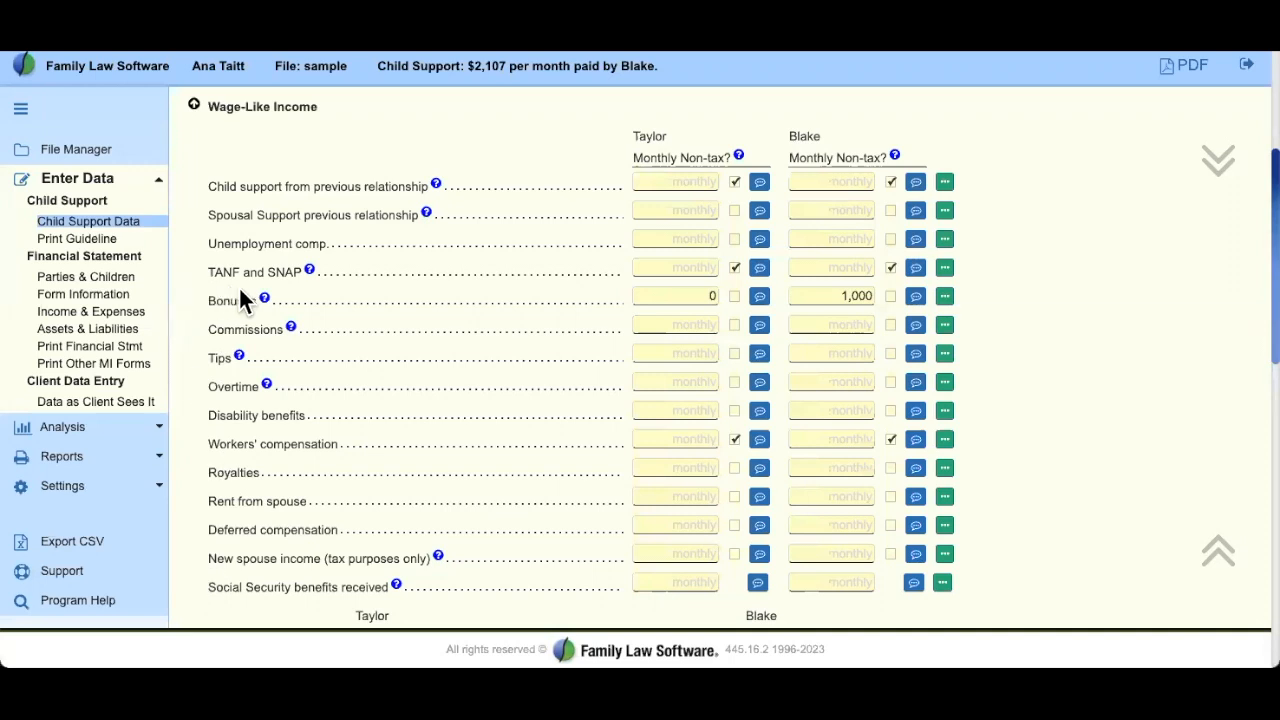
Step: Set the support-paying parent's bonuses to 24000 annually using the period amount calculator
left_click(855, 300)
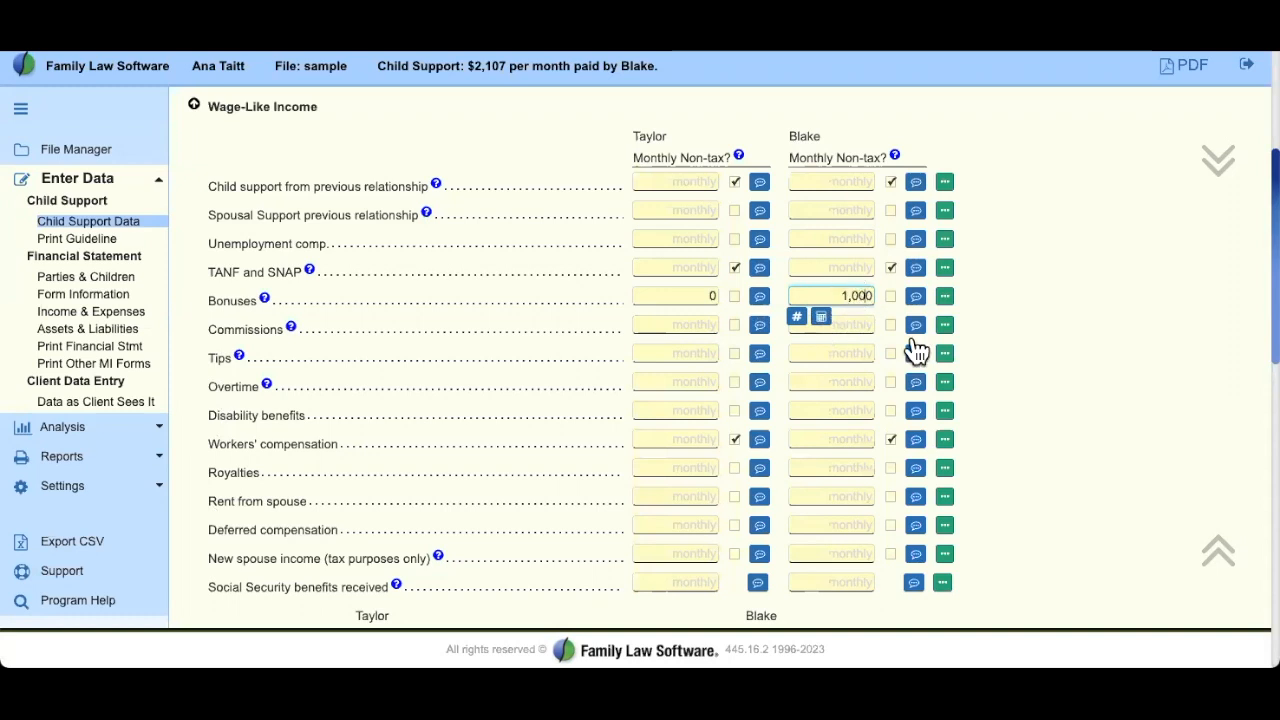
left_click(822, 318)
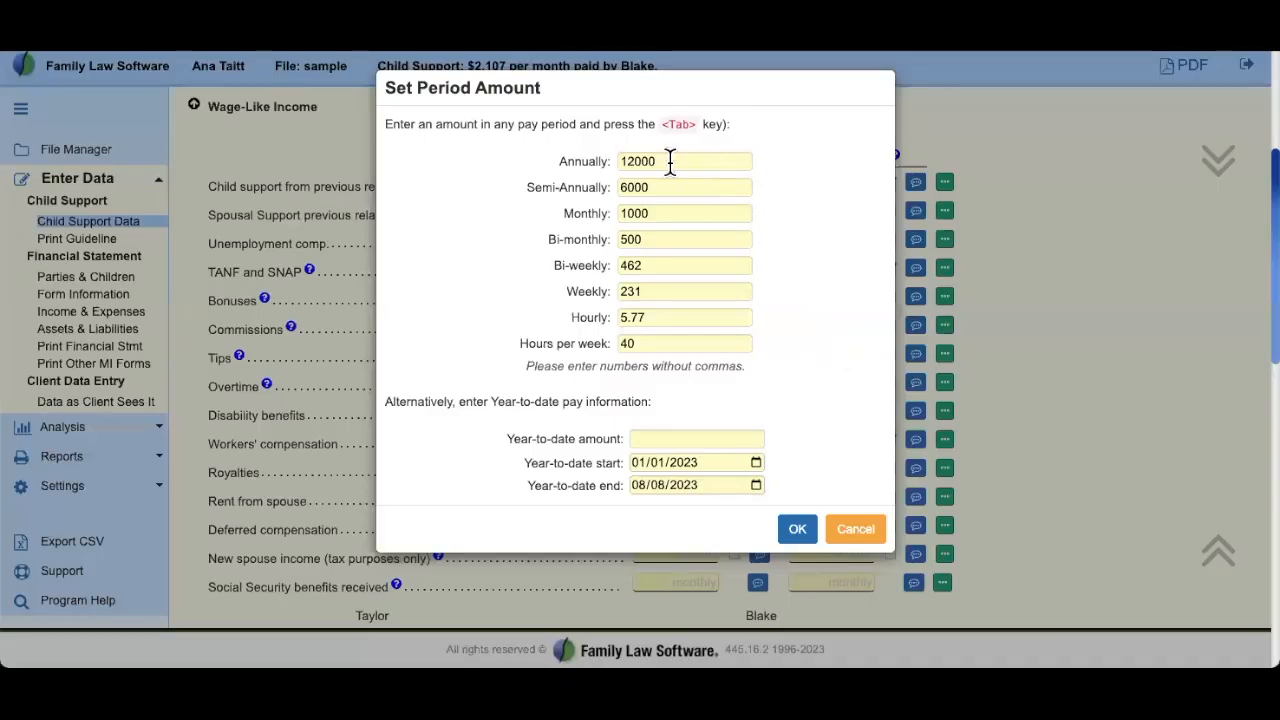
left_click_drag(603, 168, 617, 163)
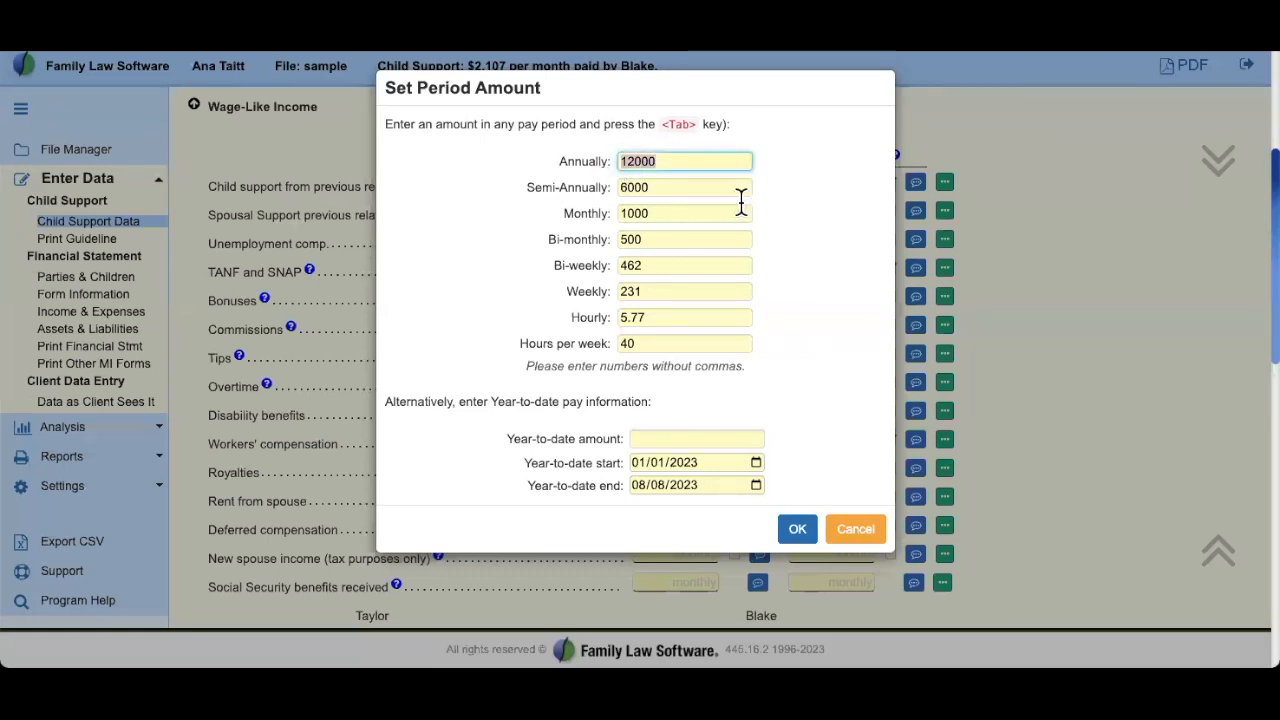
type("24000")
key("Tab")
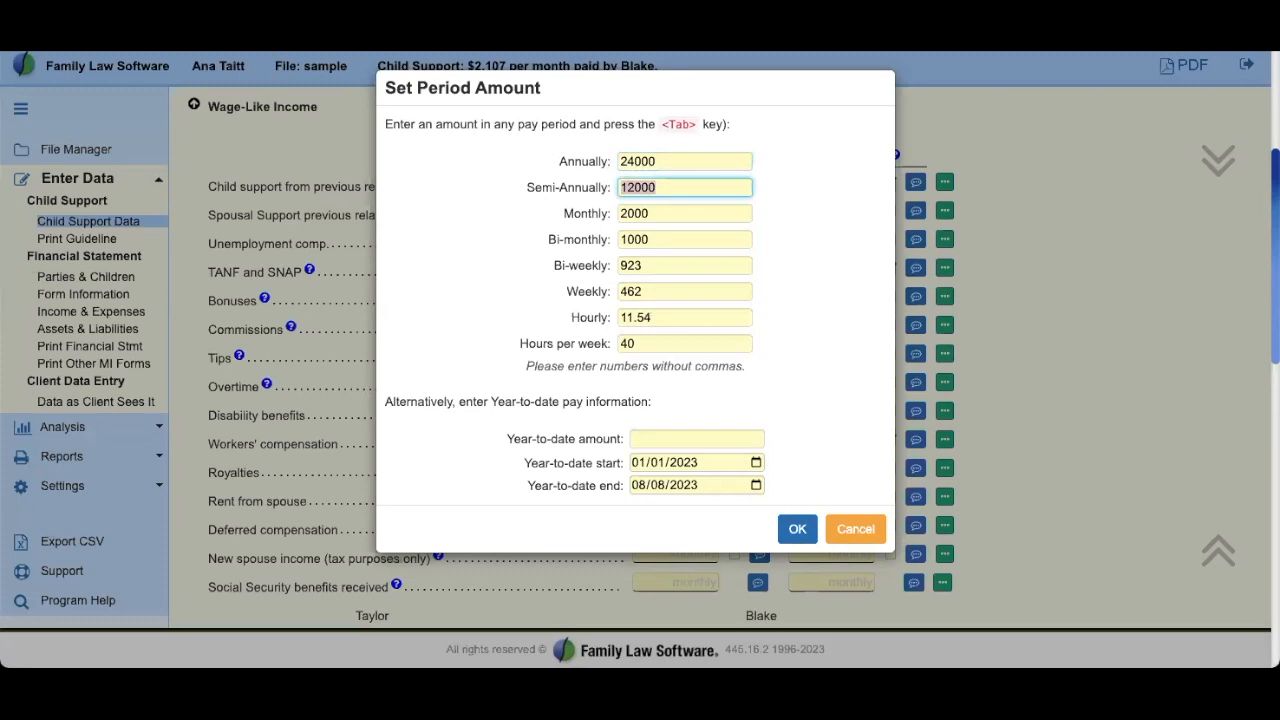
key("Tab")
key("Tab")
key("Tab")
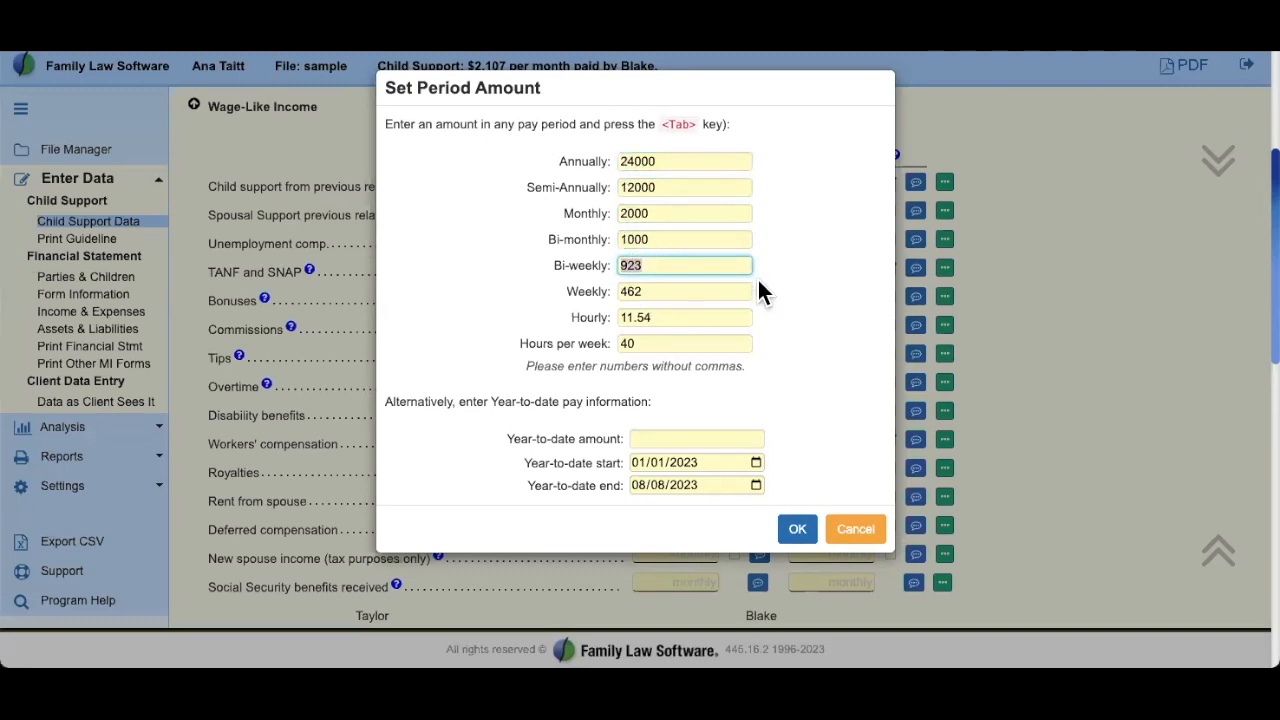
left_click(806, 530)
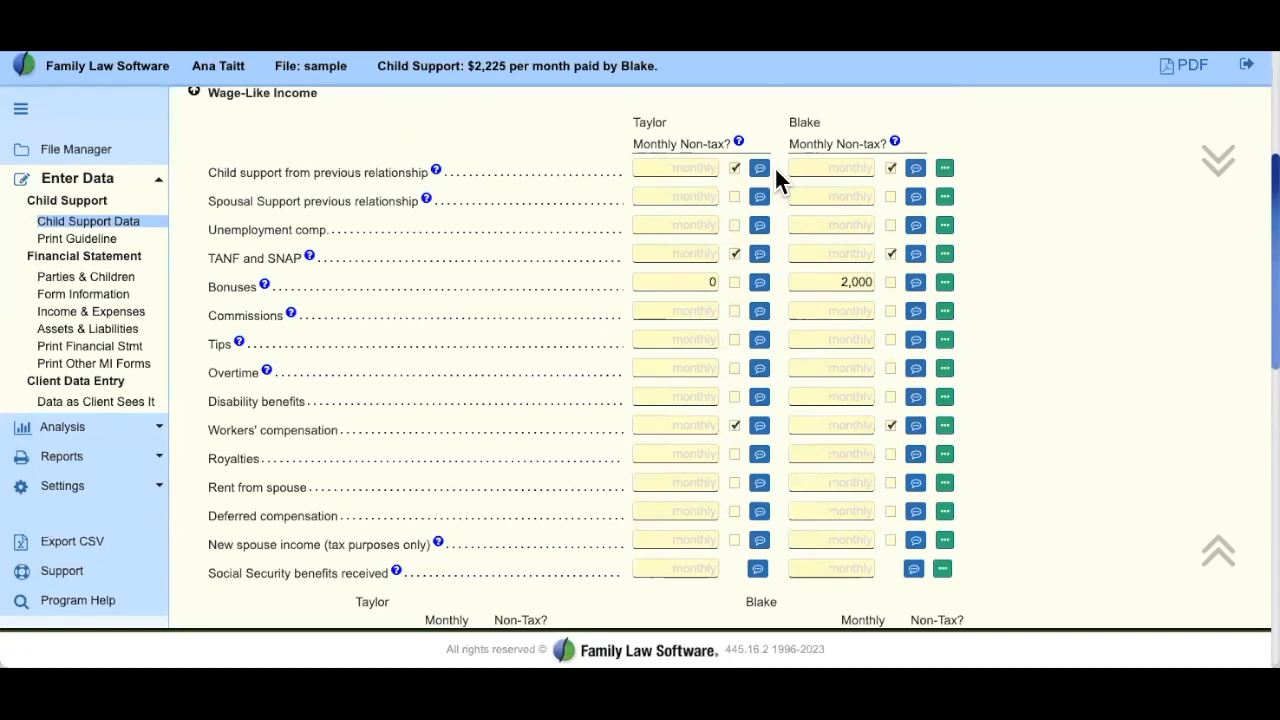
Step: Review the Non-tax option and read the help on how TANF and SNAP public assistance income is treated
left_click(830, 252)
left_click(833, 224)
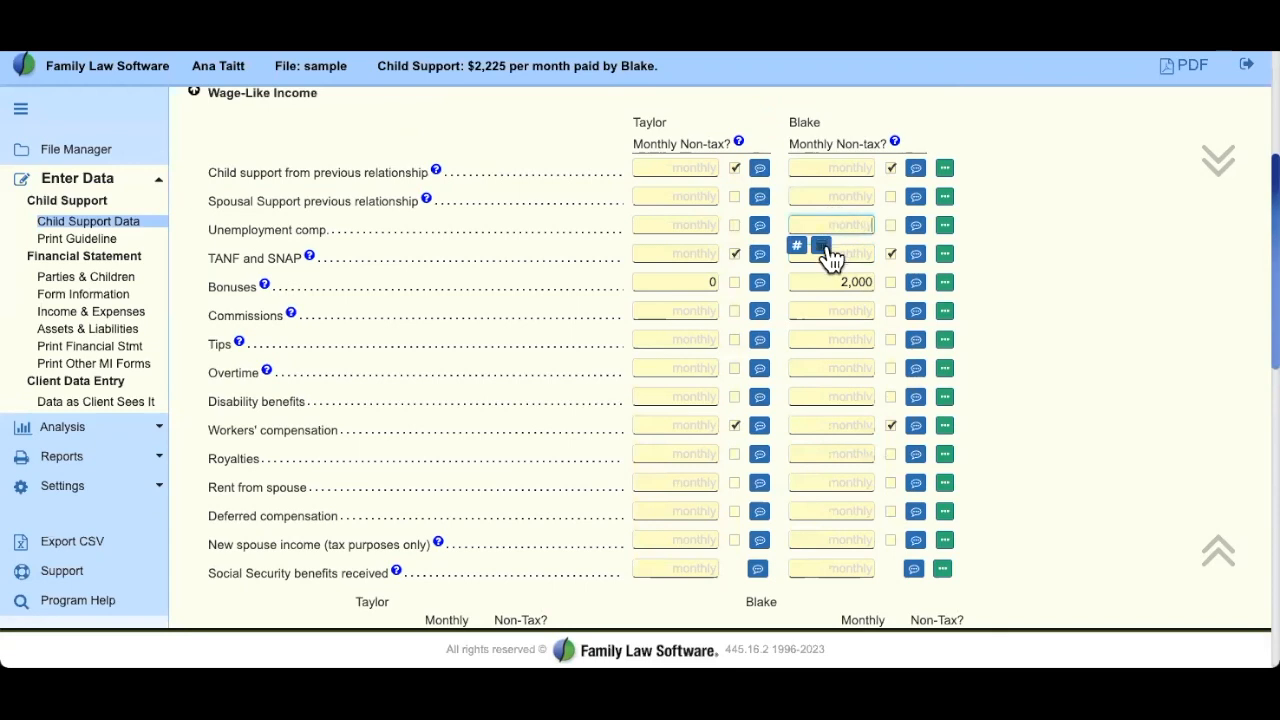
left_click(850, 250)
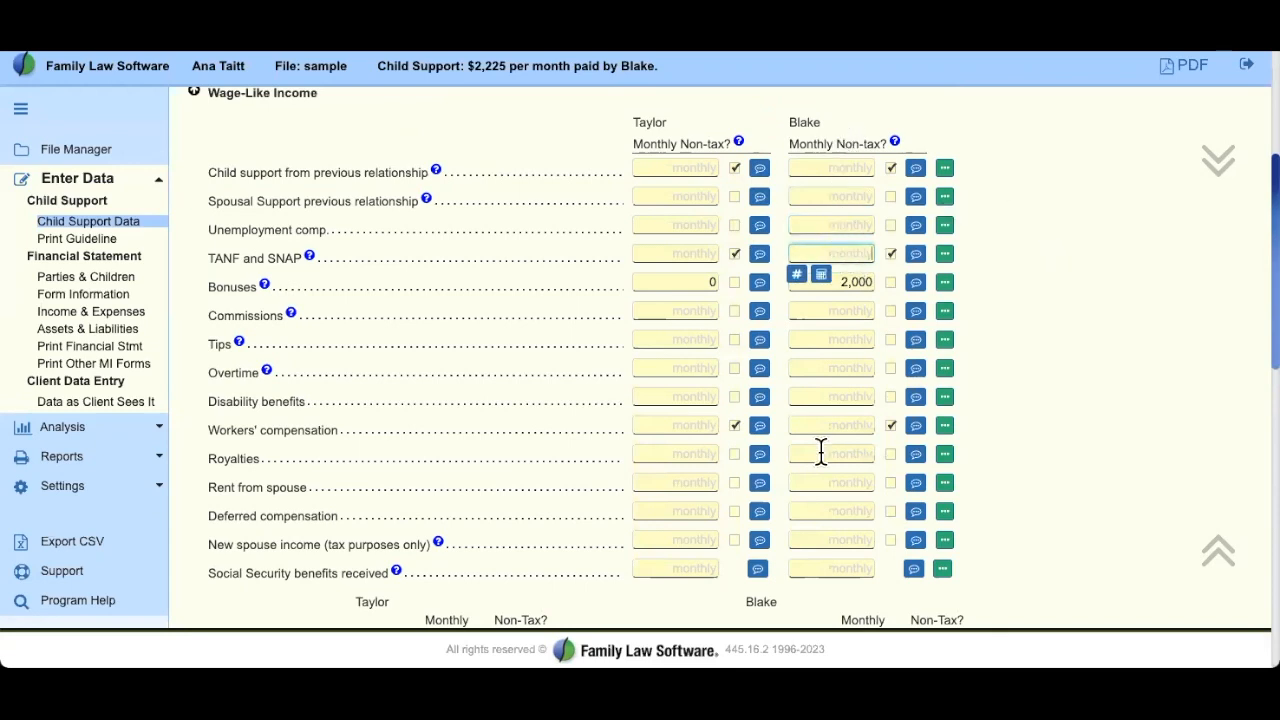
left_click_drag(837, 143, 866, 143)
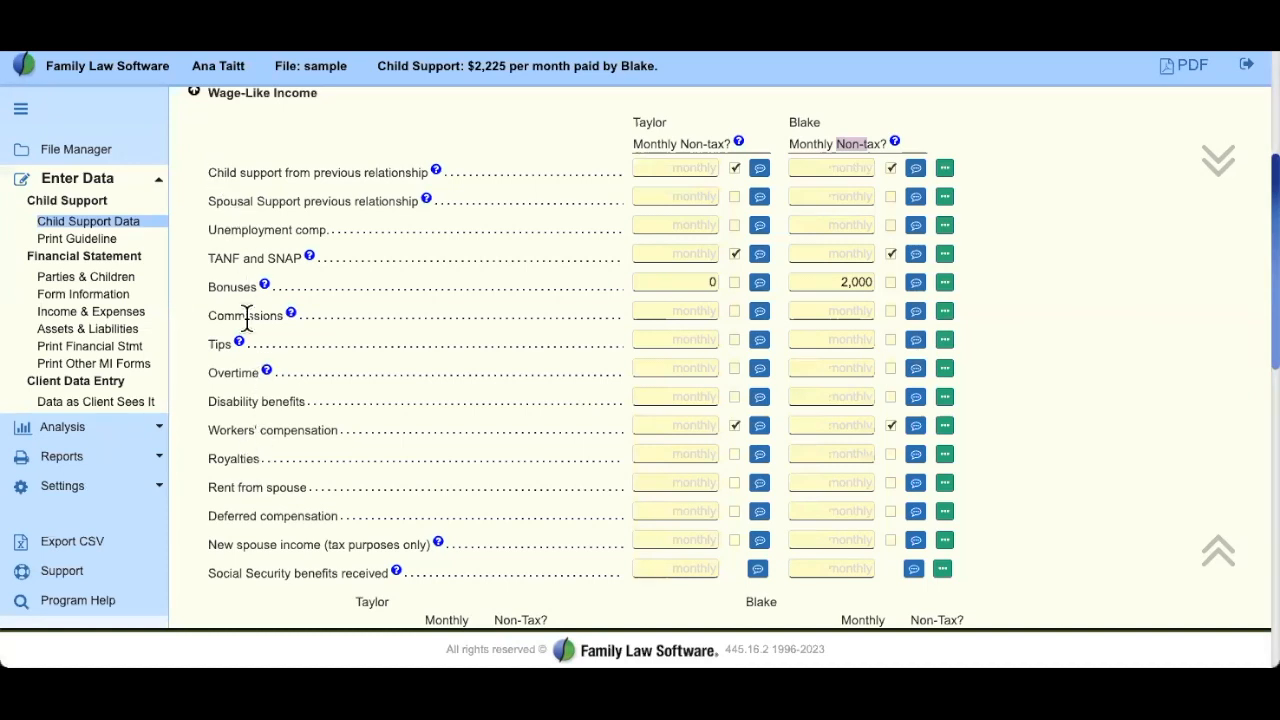
left_click_drag(208, 258, 302, 260)
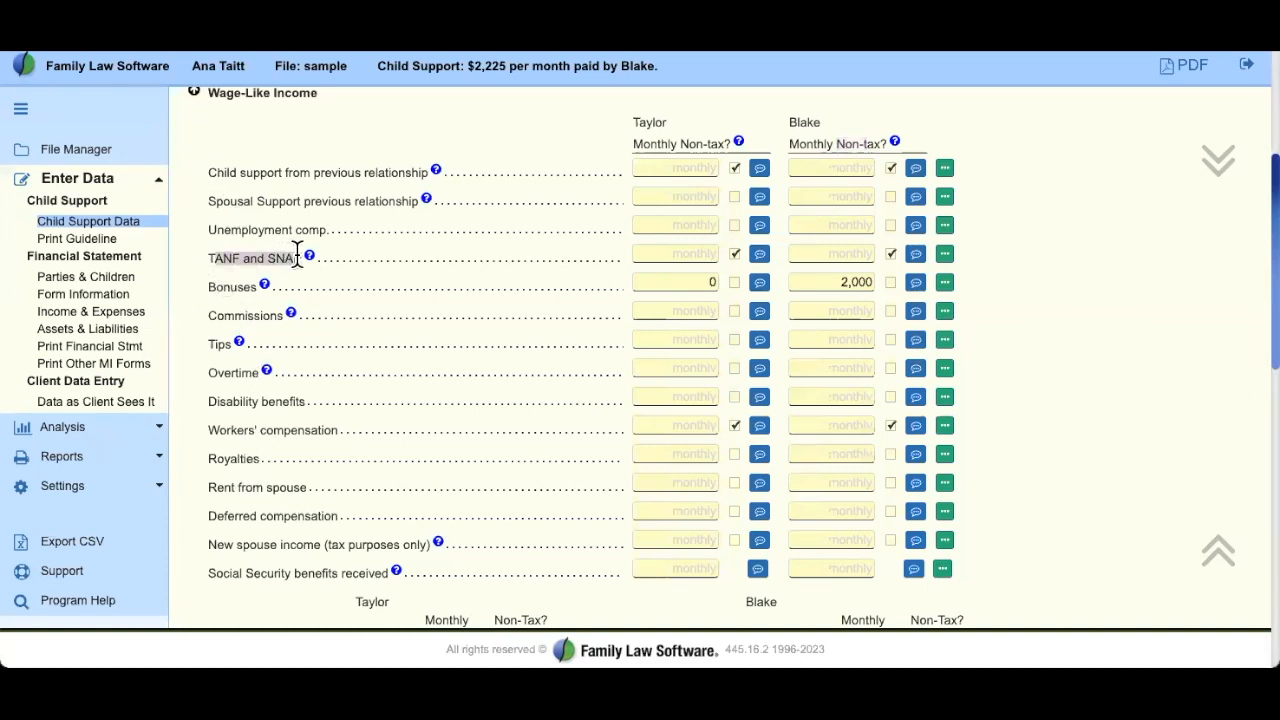
left_click(390, 284)
left_click(310, 256)
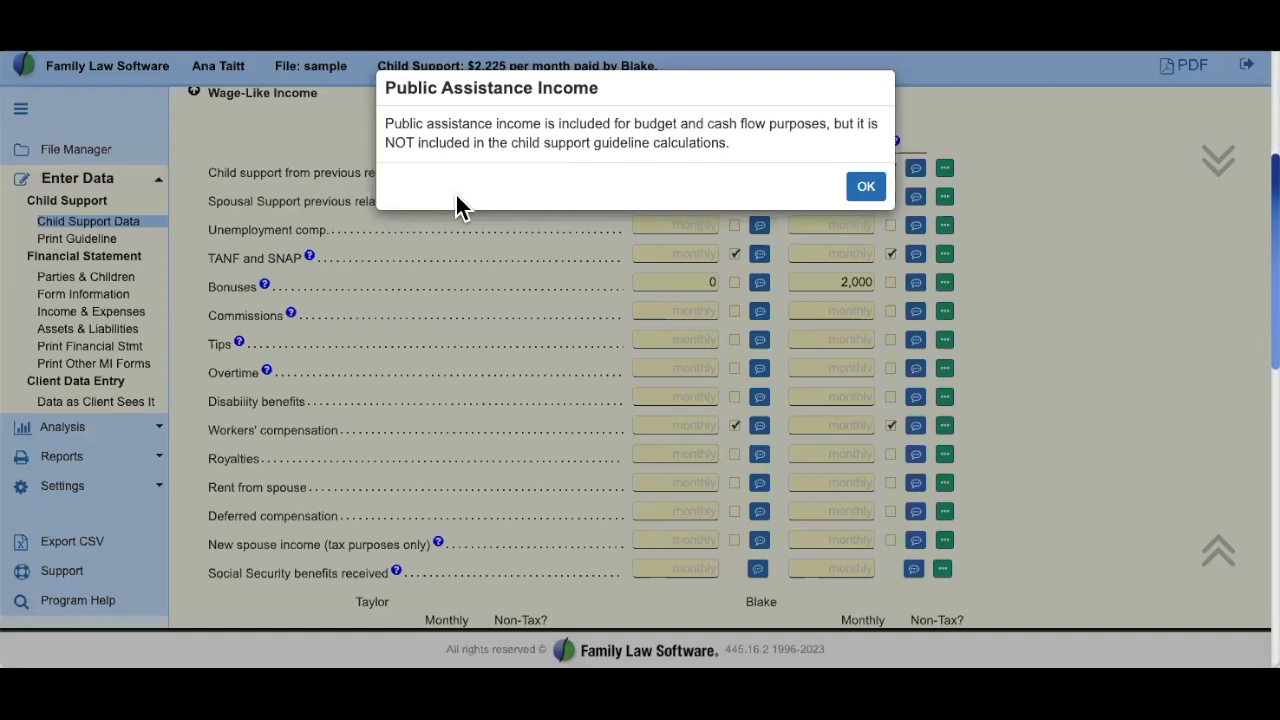
left_click(866, 190)
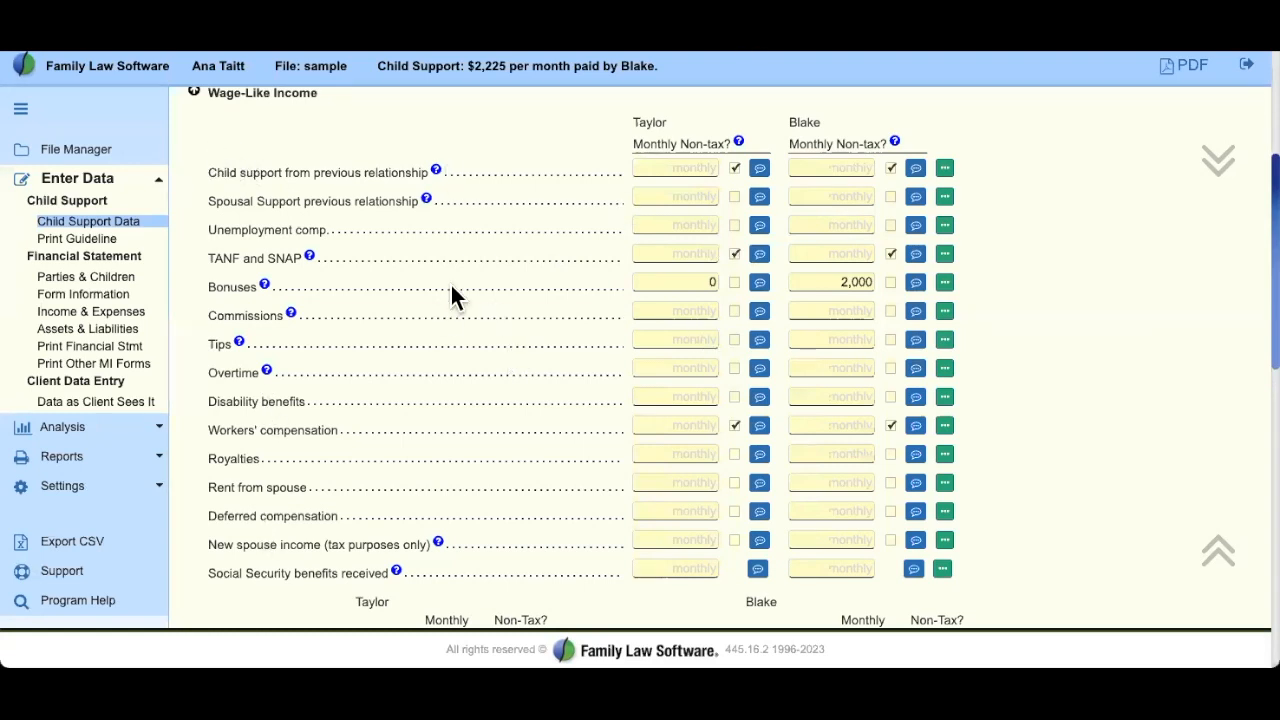
Step: Enter Housing as the description of the support-paying parent's first blank custom income line
scroll(559, 284, "down", 5)
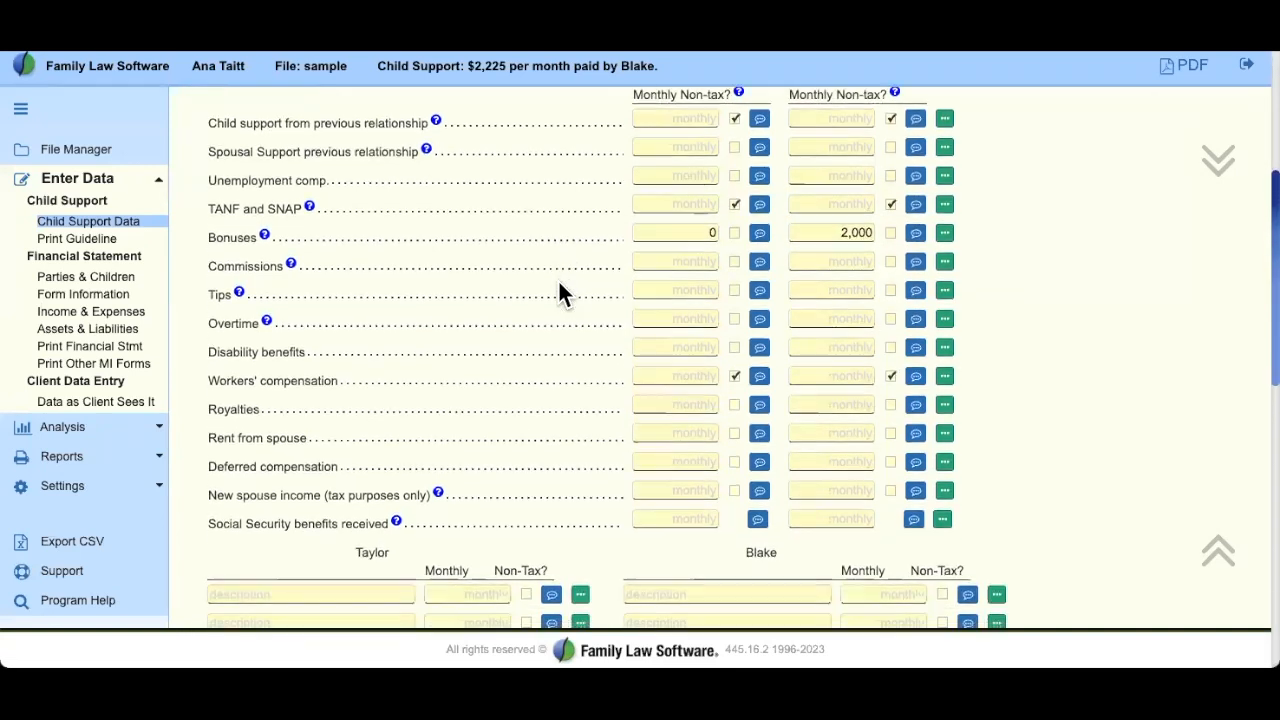
scroll(559, 279, "down", 4)
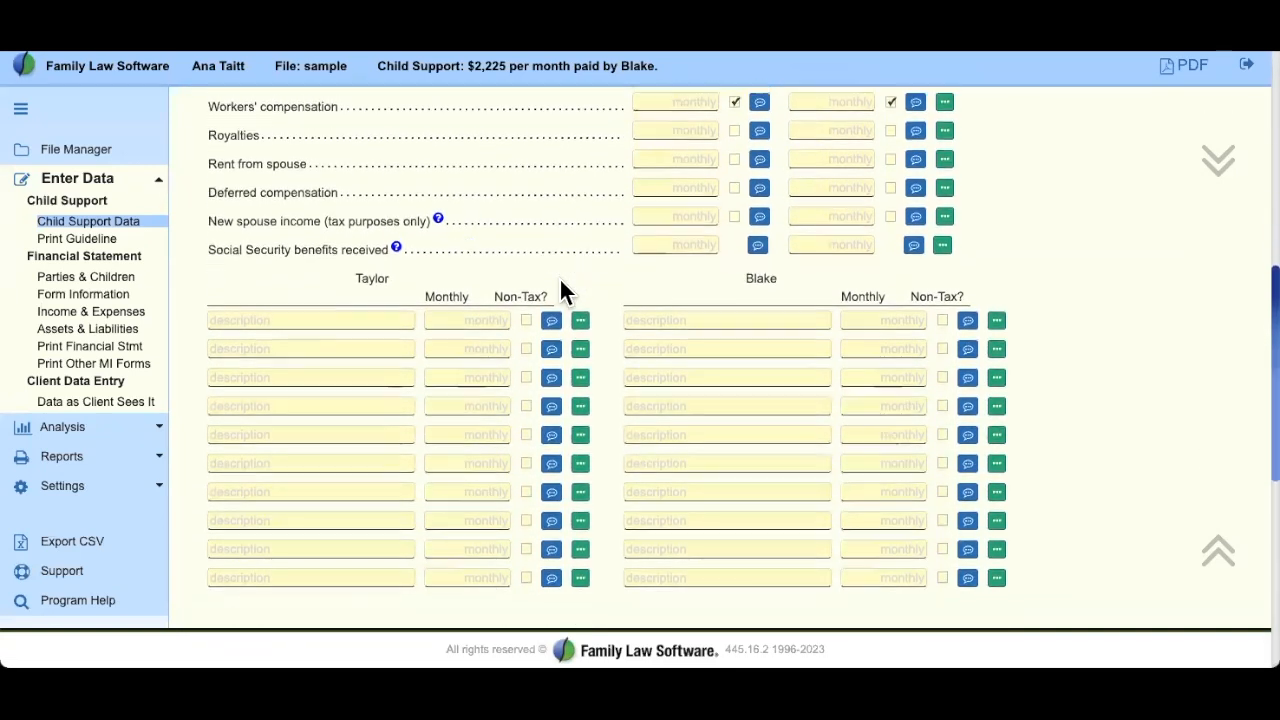
double_click(775, 243)
left_click(651, 239)
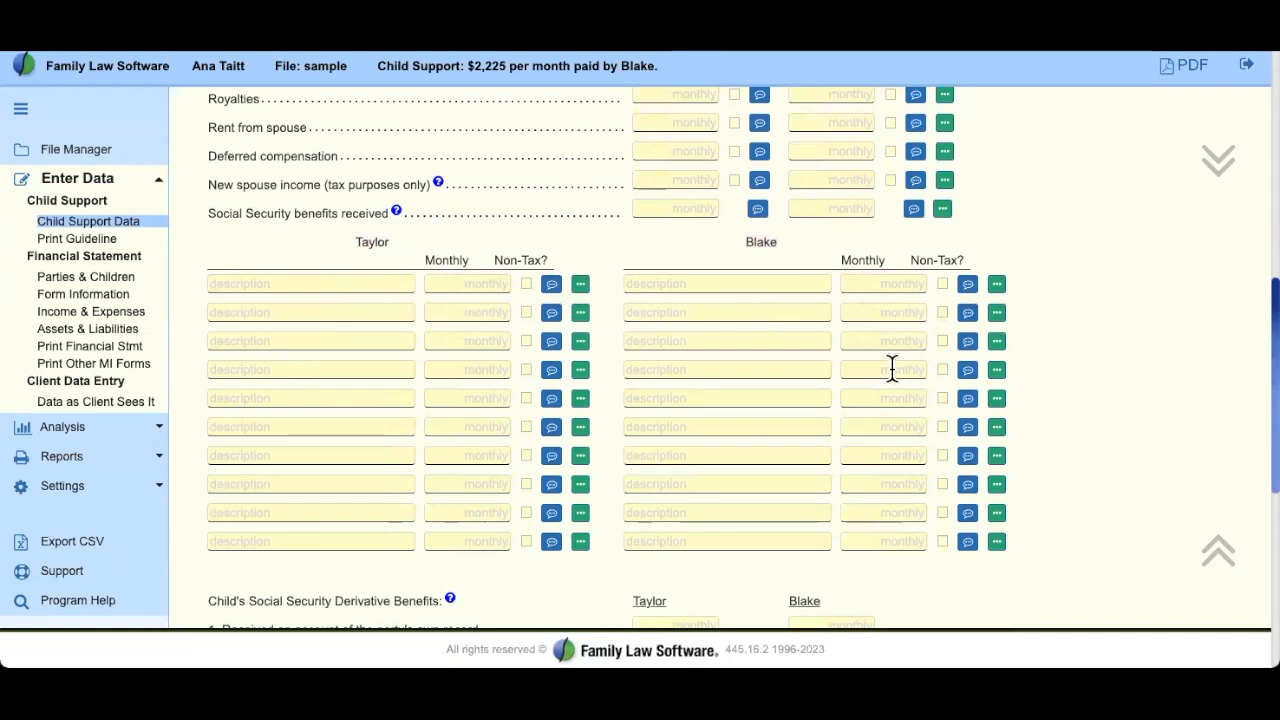
left_click(726, 285)
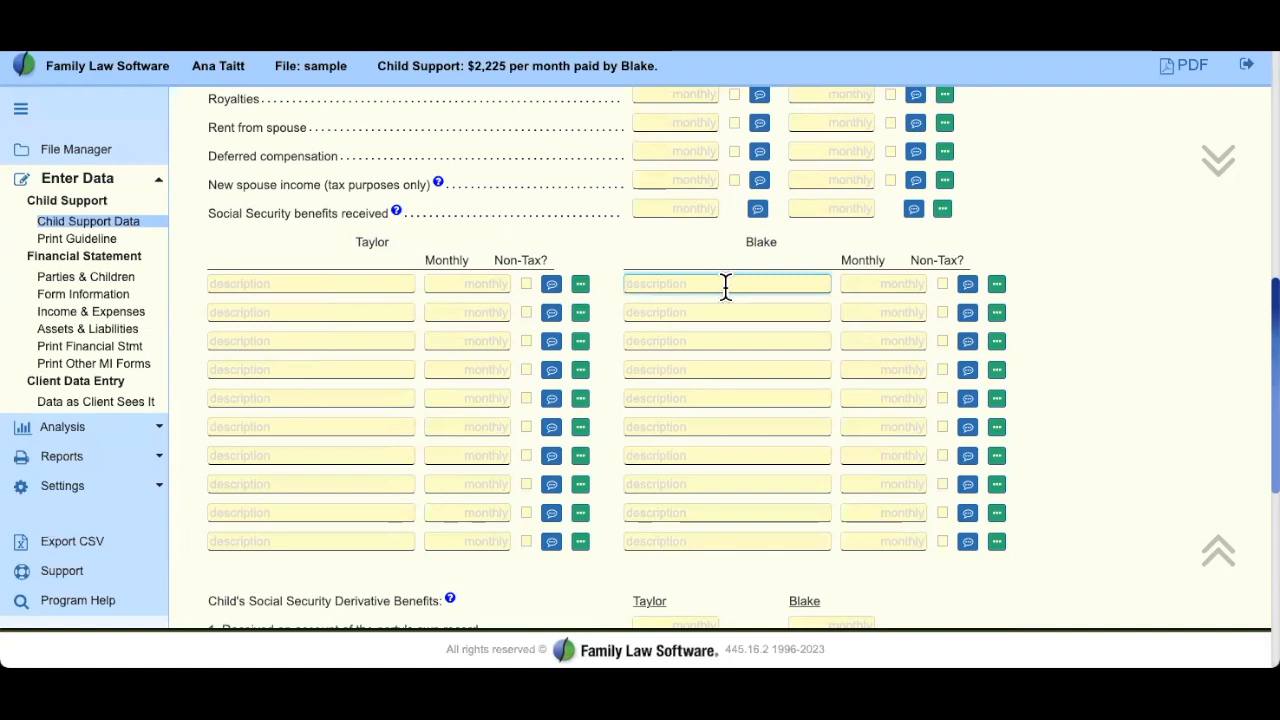
type("h")
key("BackSpace")
type("Housing")
left_click(743, 312)
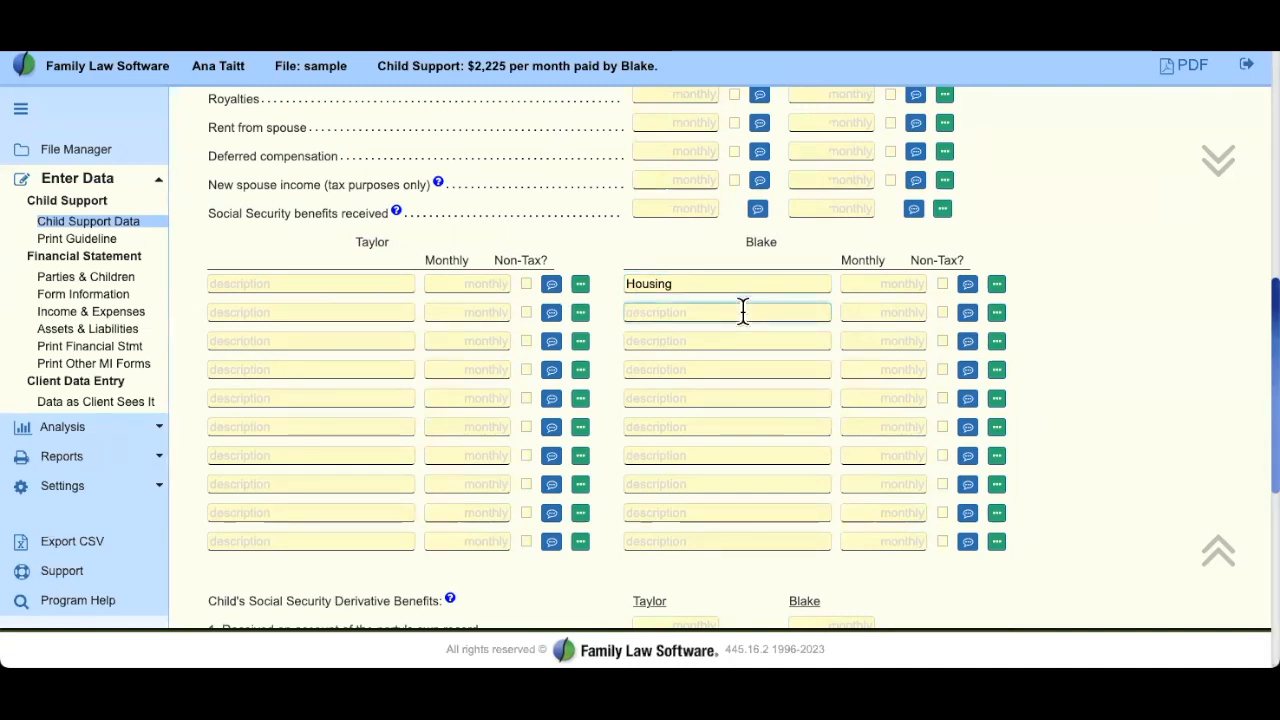
Step: Set the support-paying parent's Housing income to 1,000 per month and mark it as non-taxable
left_click(914, 285)
type("1,000")
key("Tab")
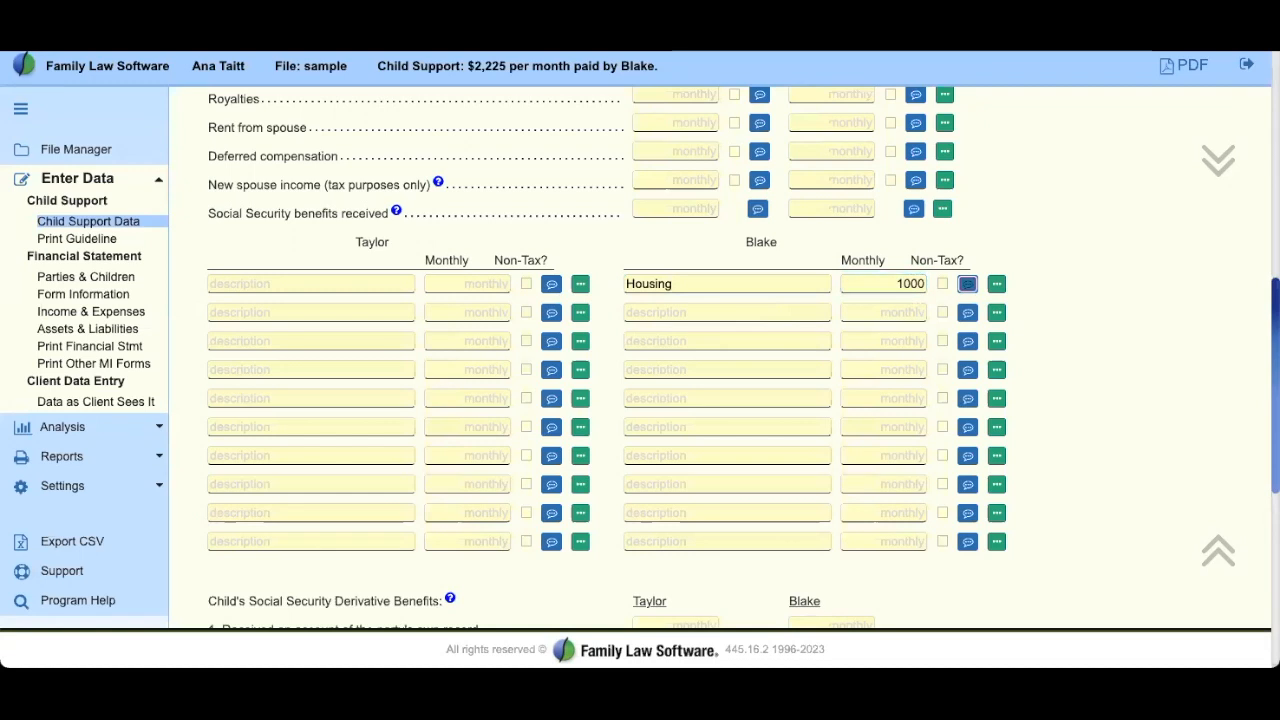
left_click(677, 313)
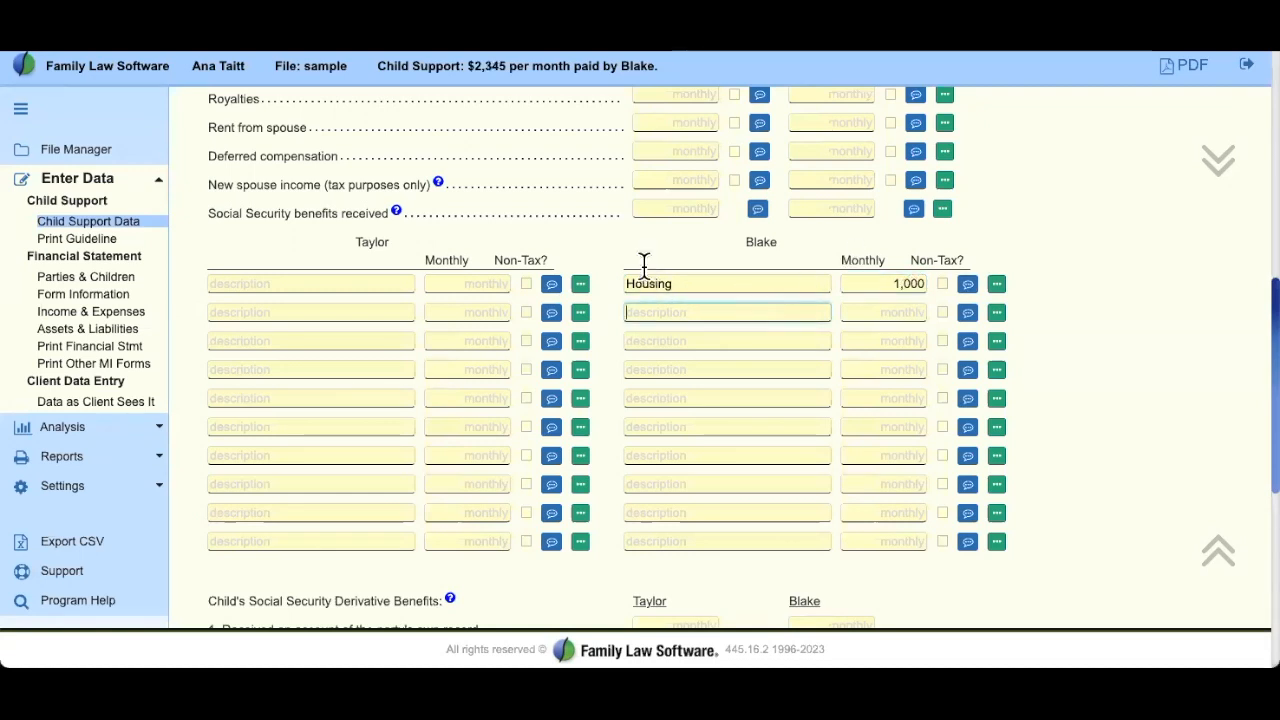
left_click(942, 284)
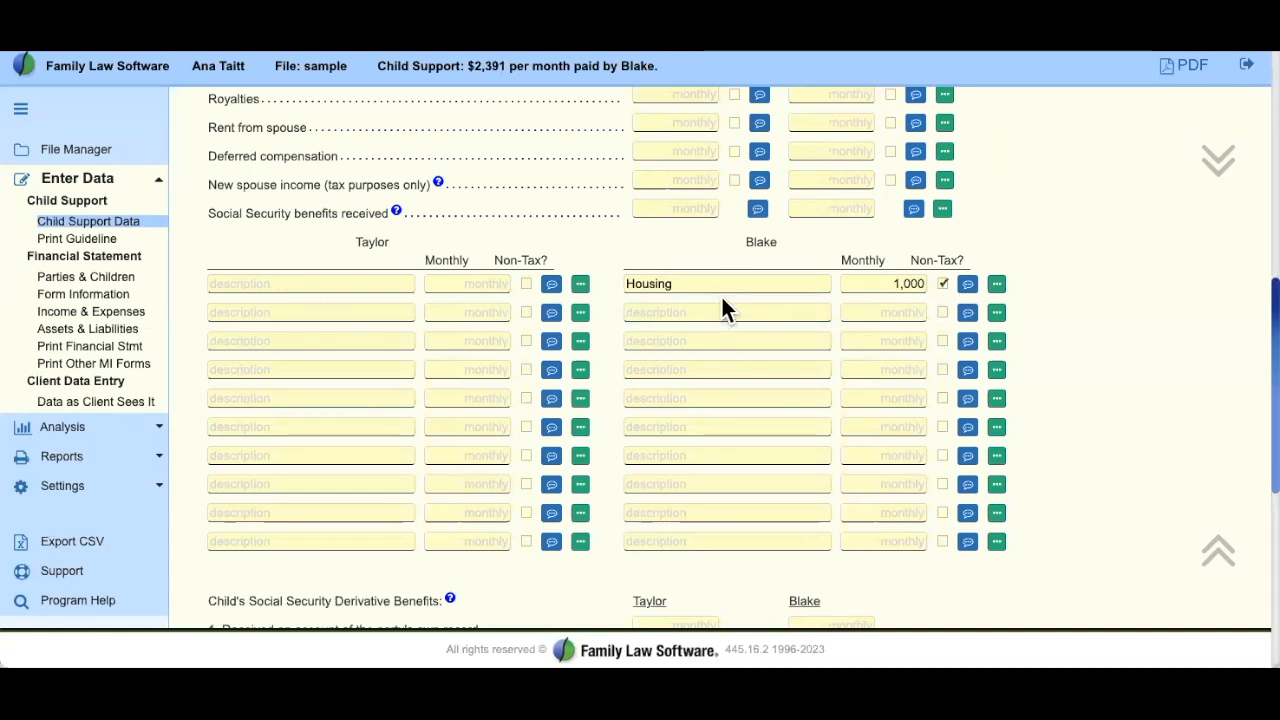
Step: Review the Child's Social Security Derivative Benefits lines for the party's own, other party's and third party's records
left_click(760, 247)
scroll(800, 254, "down", 3)
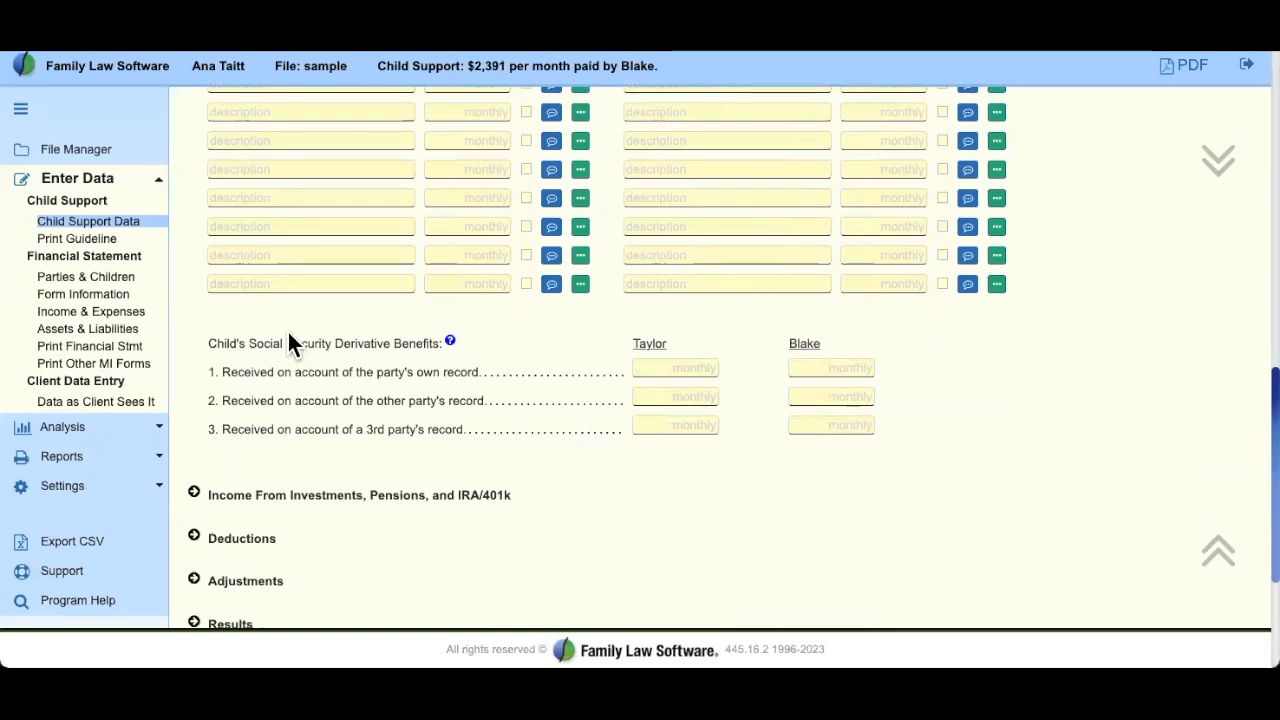
left_click_drag(206, 343, 669, 450)
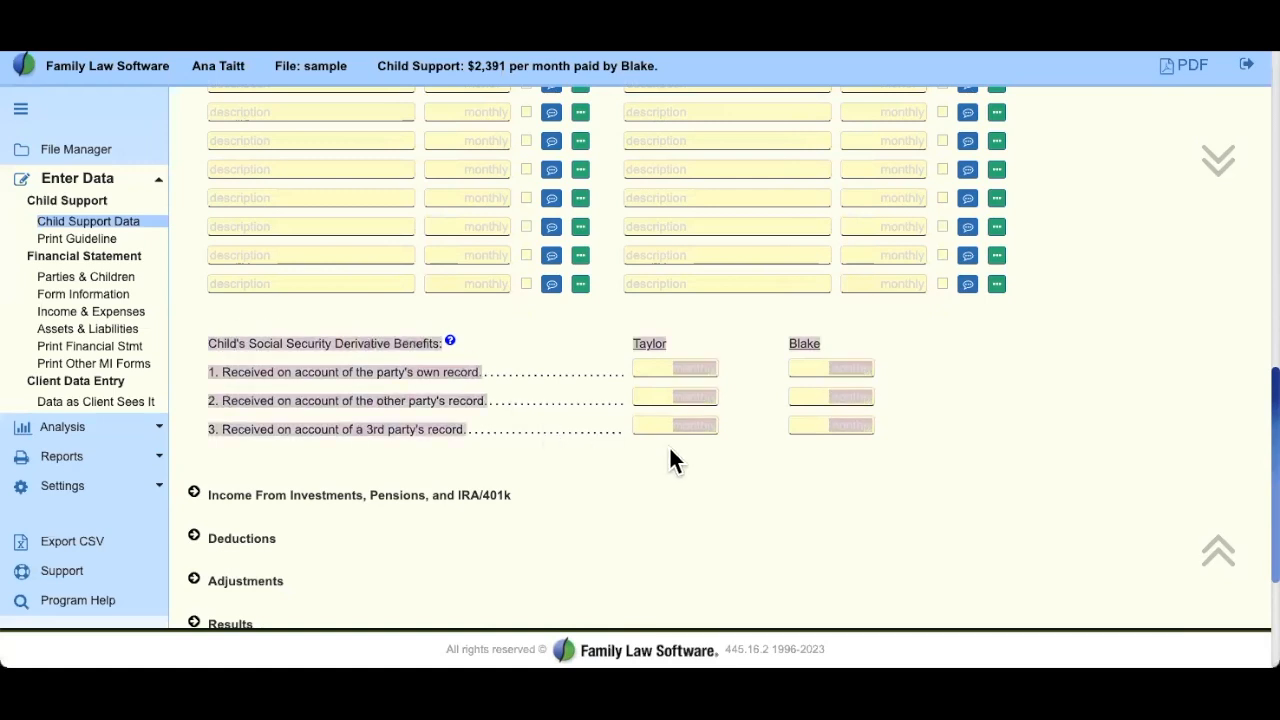
Step: Read the help on how a child's derivative Social Security benefits count as a parent's income
left_click(571, 418)
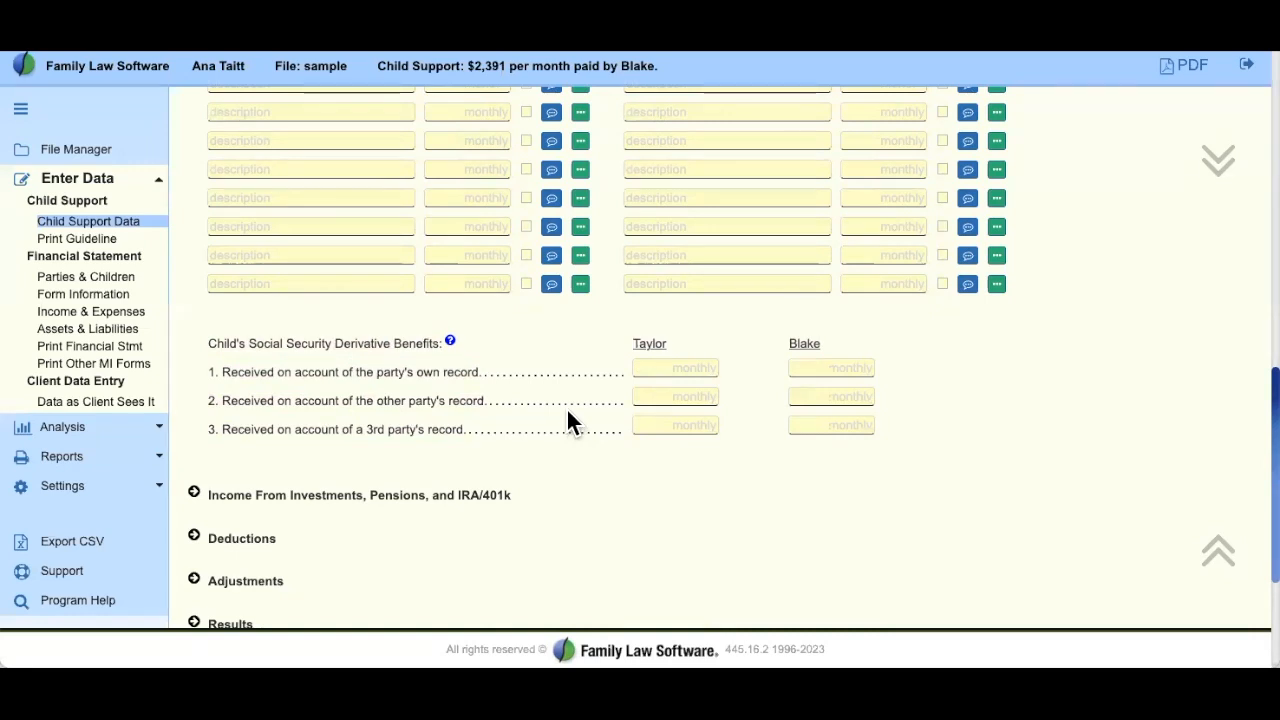
left_click(451, 343)
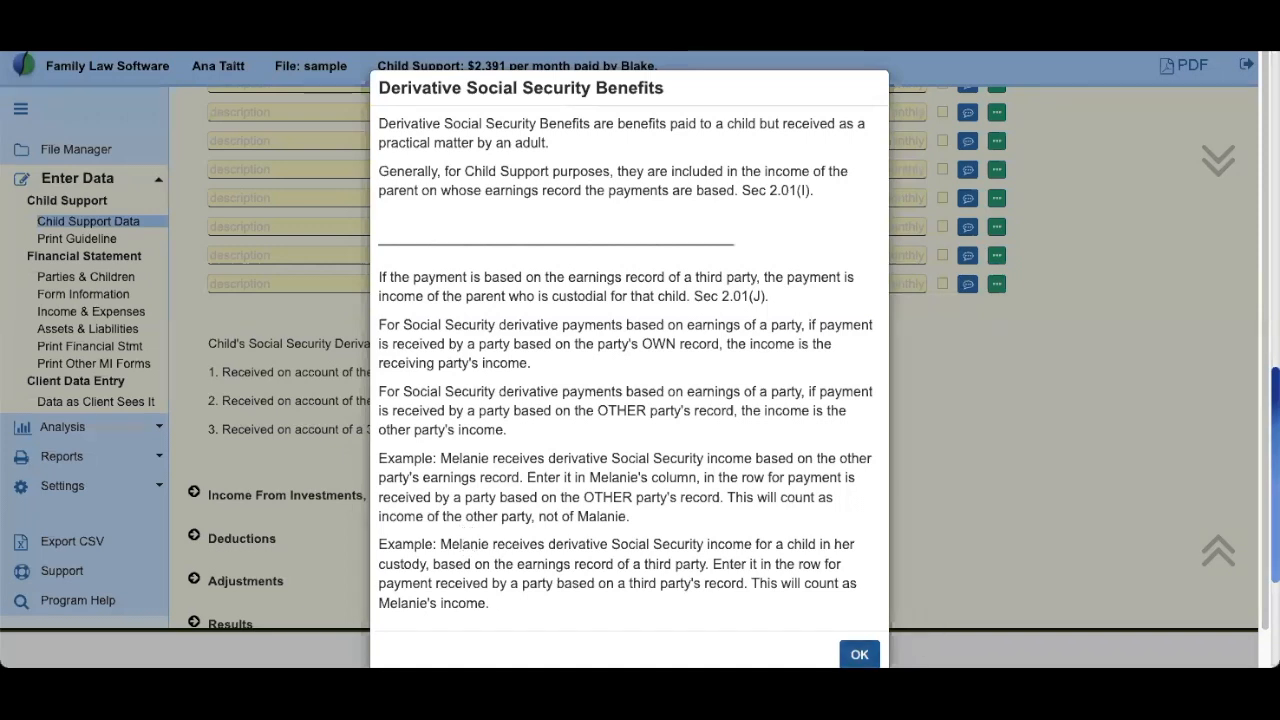
left_click(859, 654)
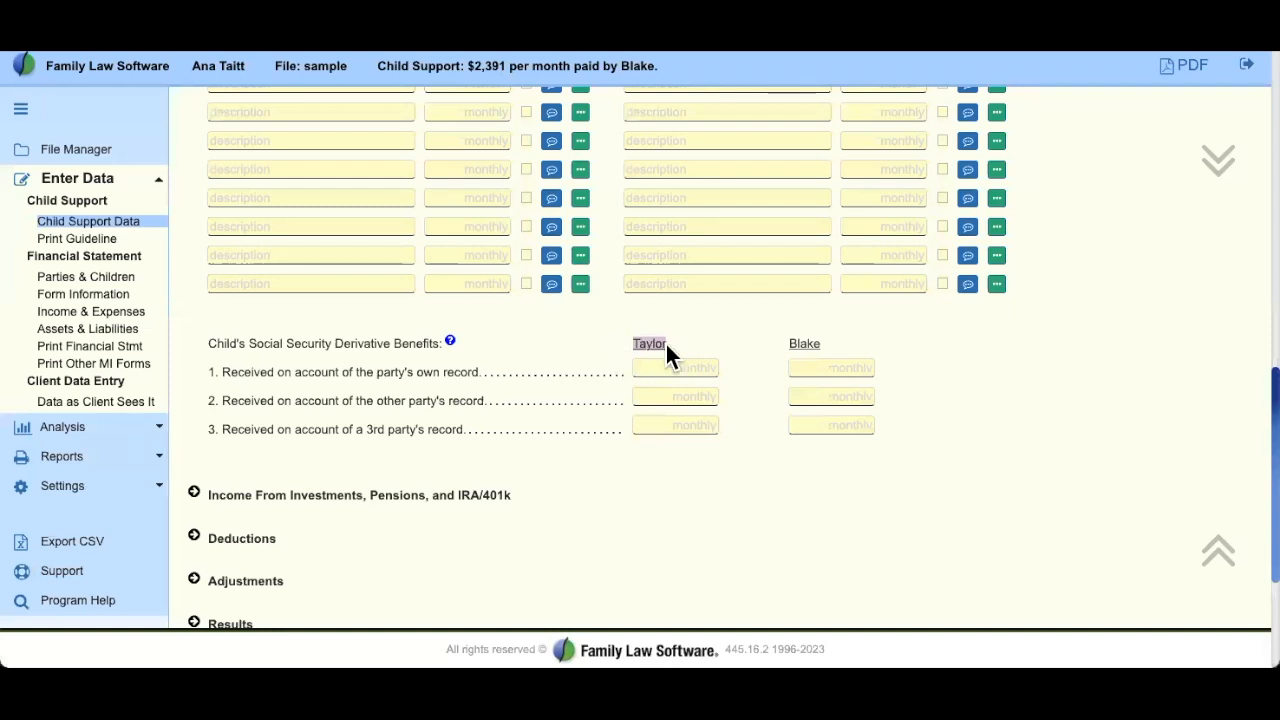
Step: Examine which derivative benefit row applies to the party's own record, the other party's record and a third party's record
left_click_drag(416, 372, 511, 380)
left_click(676, 369)
left_click(571, 383)
left_click(674, 398)
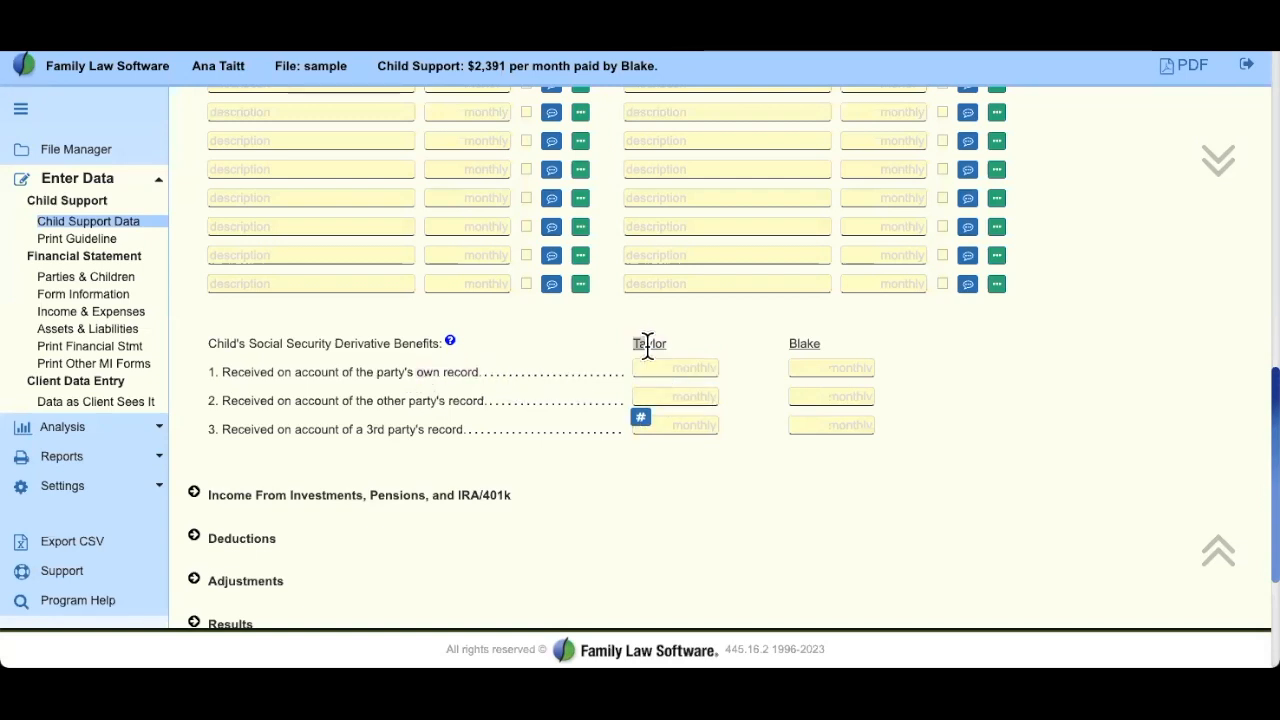
left_click_drag(377, 398, 487, 398)
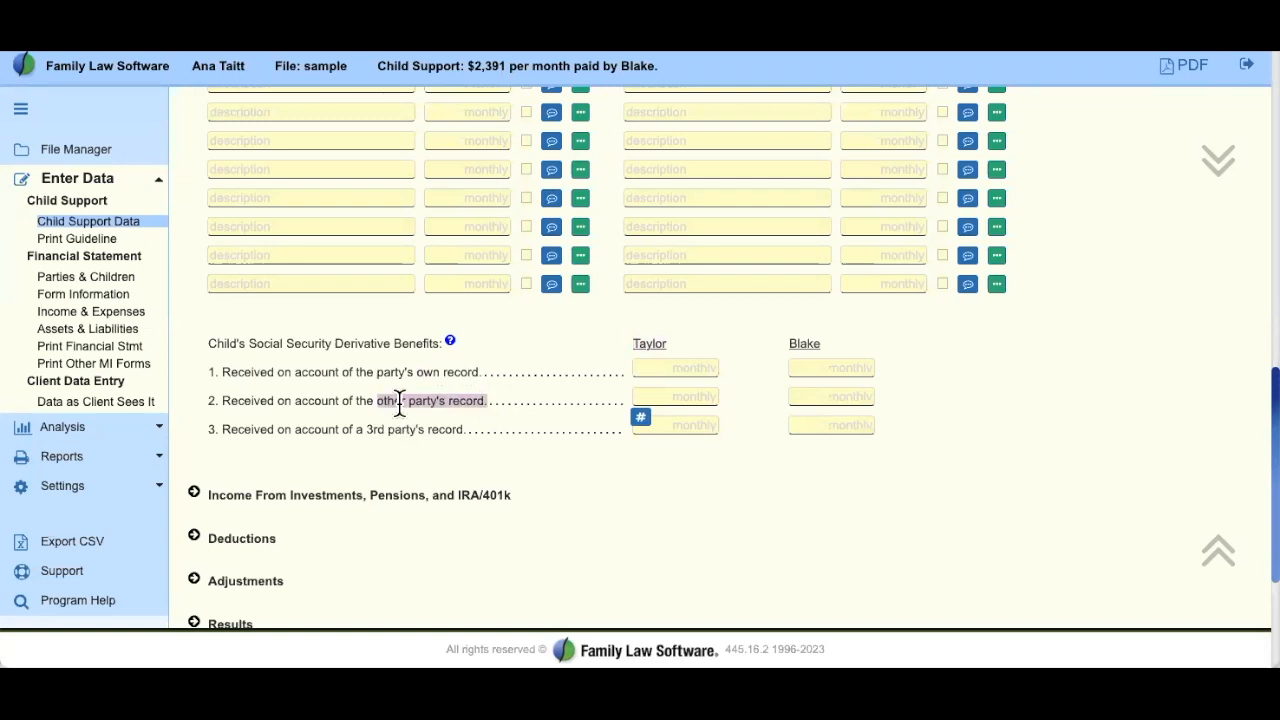
left_click(506, 400)
left_click_drag(368, 429, 466, 430)
left_click(550, 422)
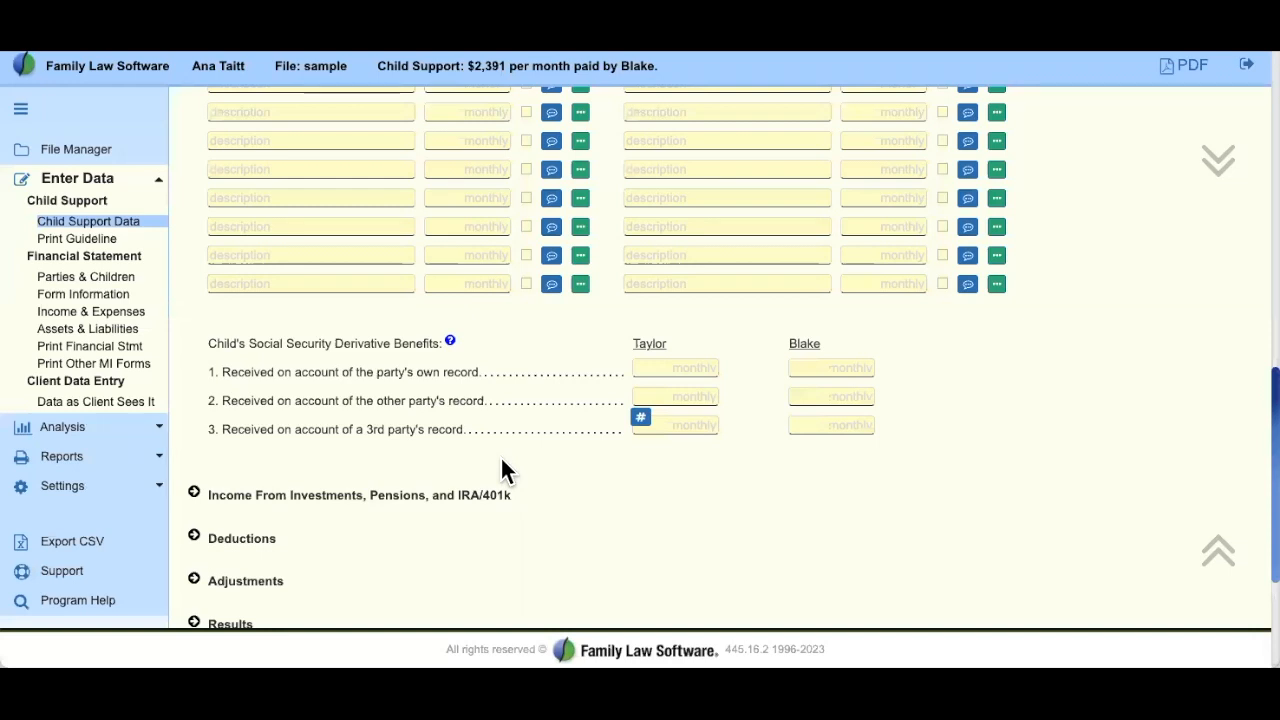
Step: Expand Income From Investments, Pensions, and IRA/401k and review the income lines entered without an asset
scroll(487, 480, "down", 1)
scroll(483, 490, "down", 1)
left_click_drag(524, 366, 203, 365)
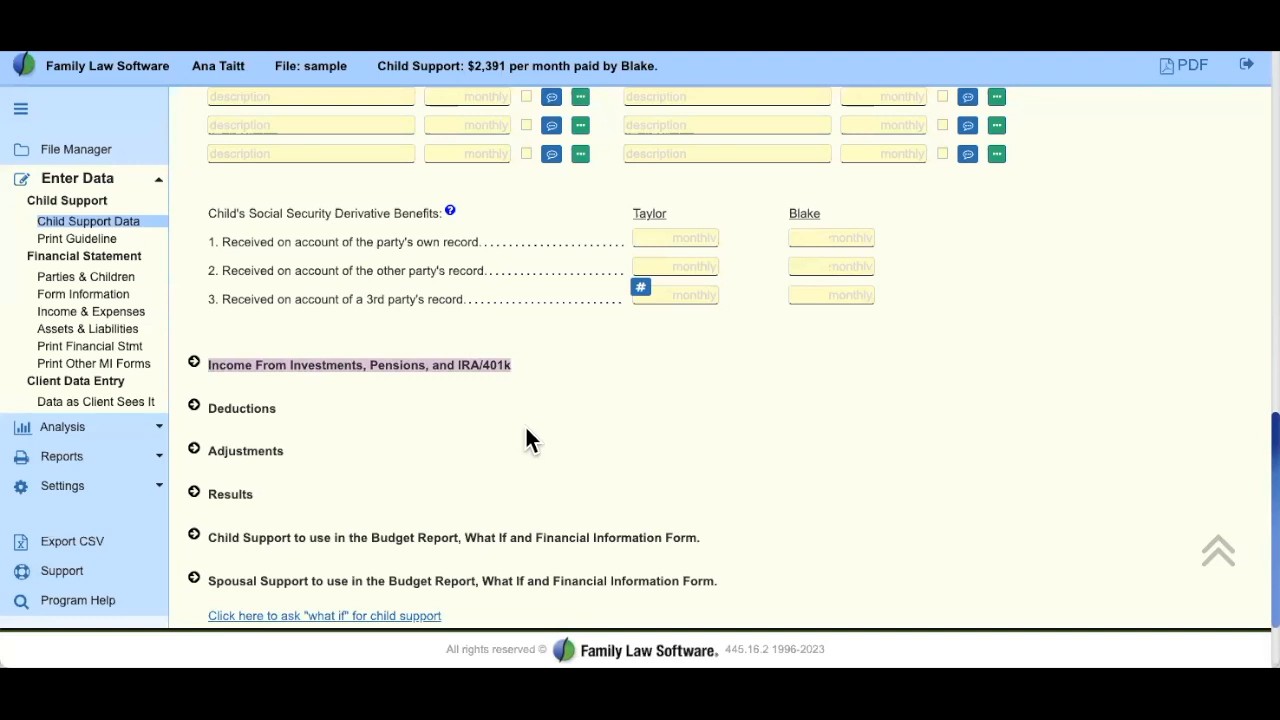
left_click(195, 364)
scroll(415, 521, "up", 4)
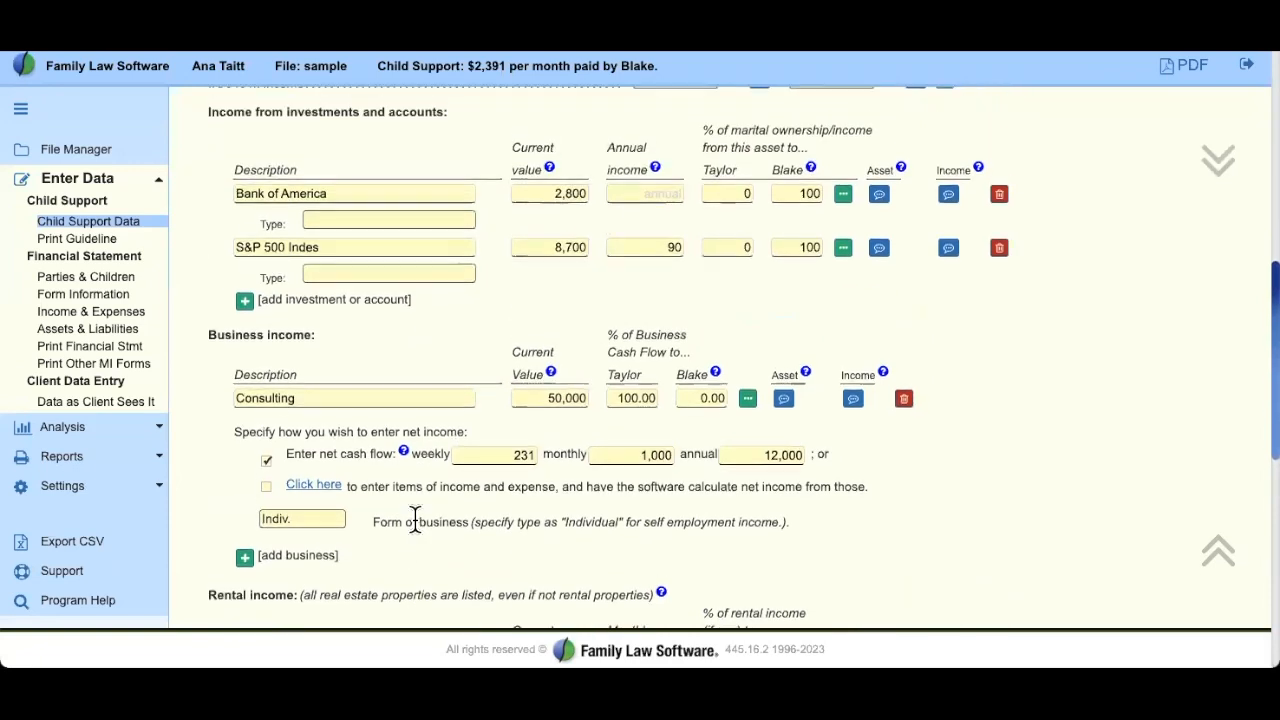
scroll(415, 530, "up", 2)
scroll(415, 522, "up", 2)
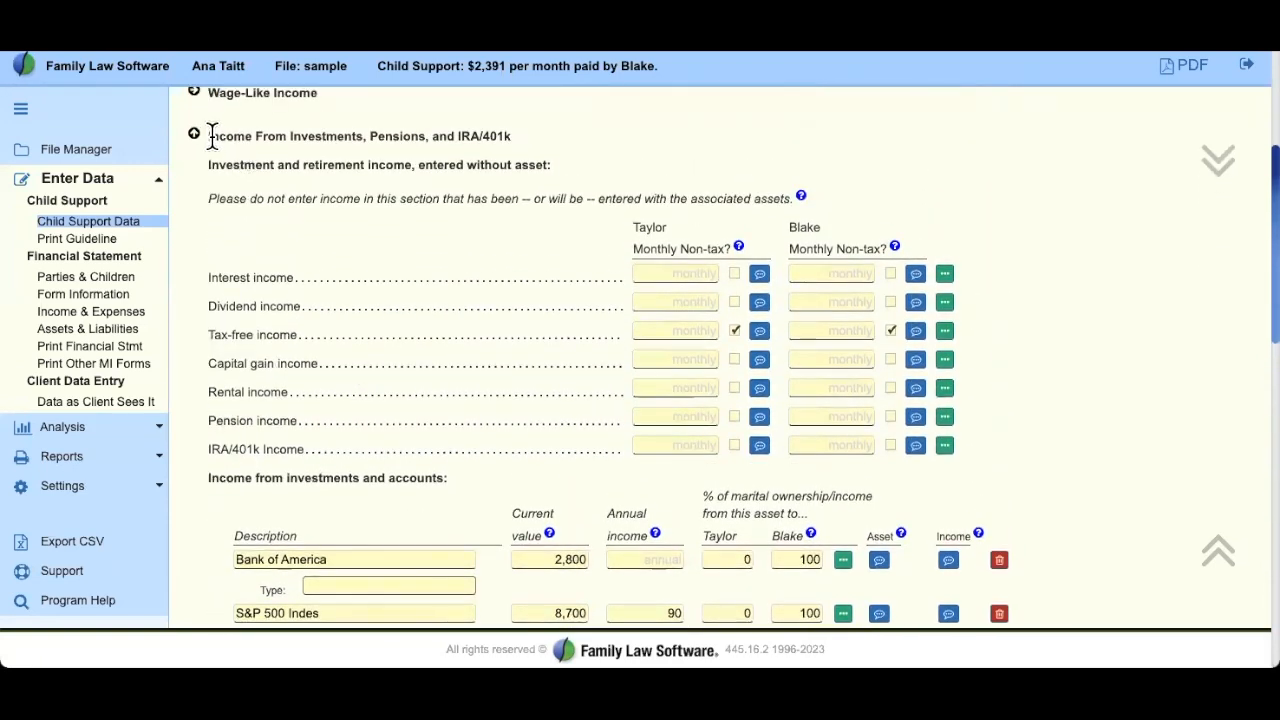
left_click_drag(210, 136, 512, 142)
Step: Review the investment accounts and the Consulting business income, including its form of business, through to the rental and pension income entries
scroll(473, 390, "down", 4)
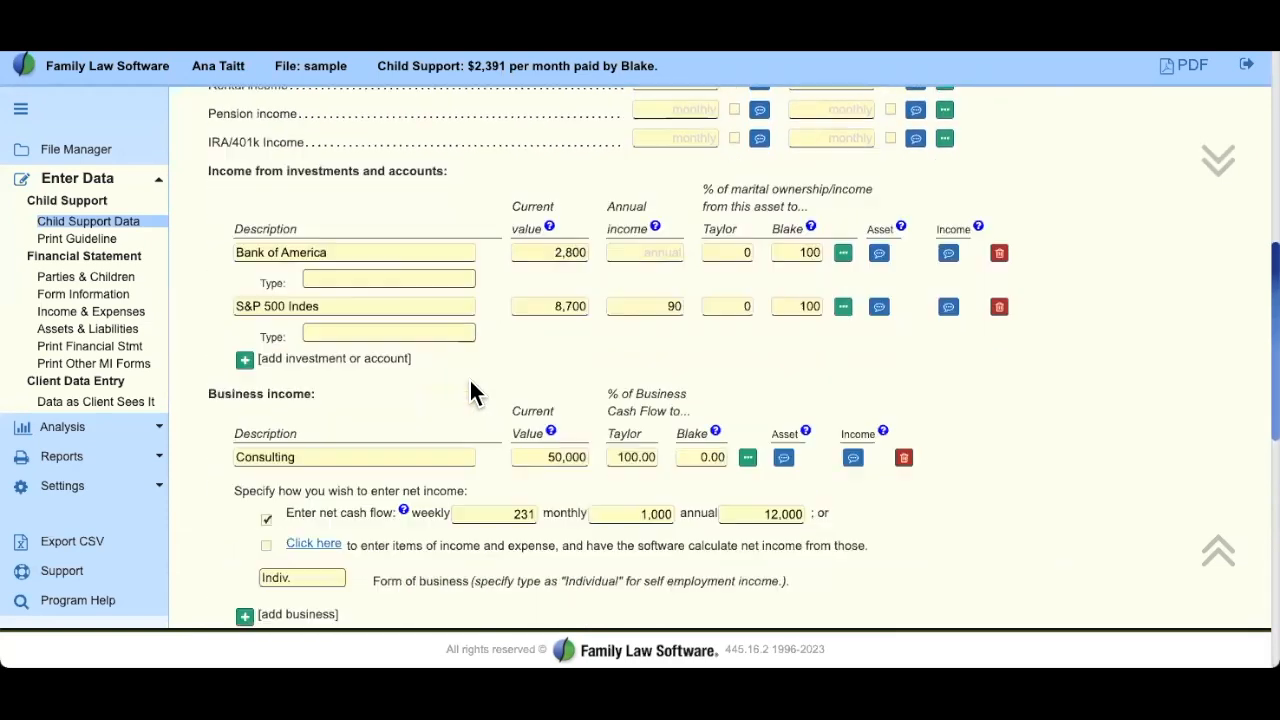
left_click_drag(256, 326, 958, 515)
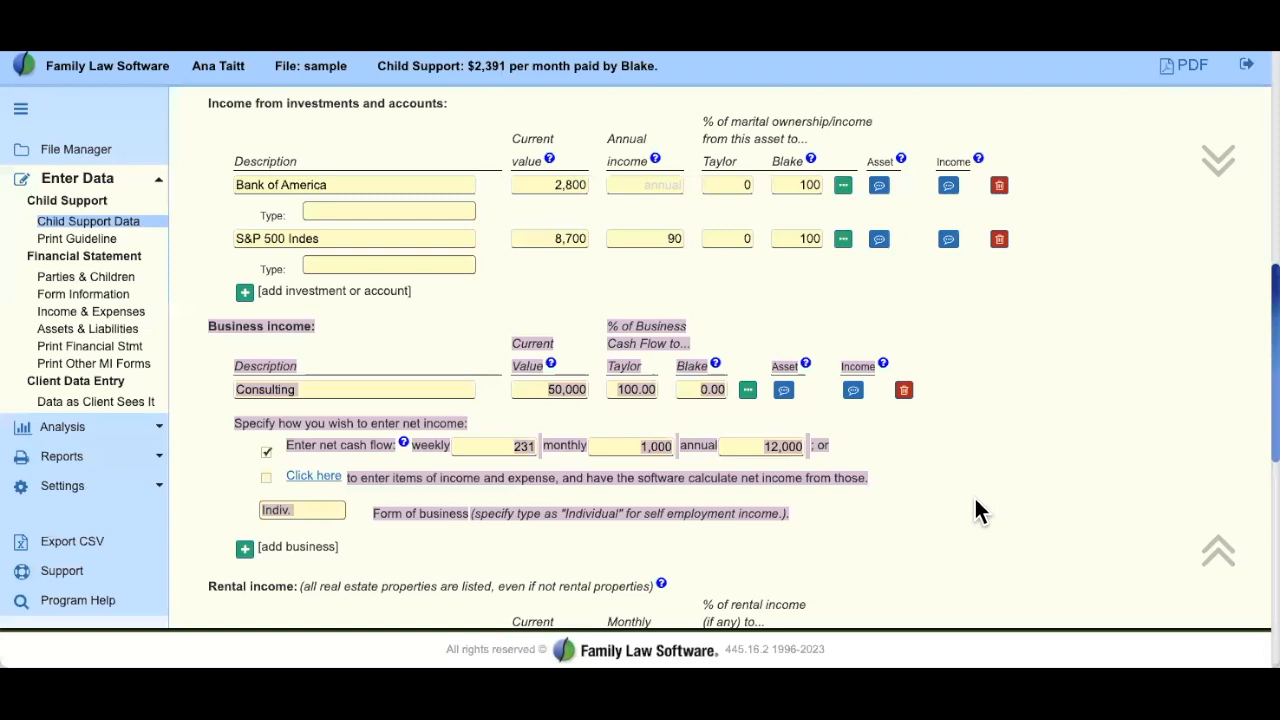
left_click(975, 500)
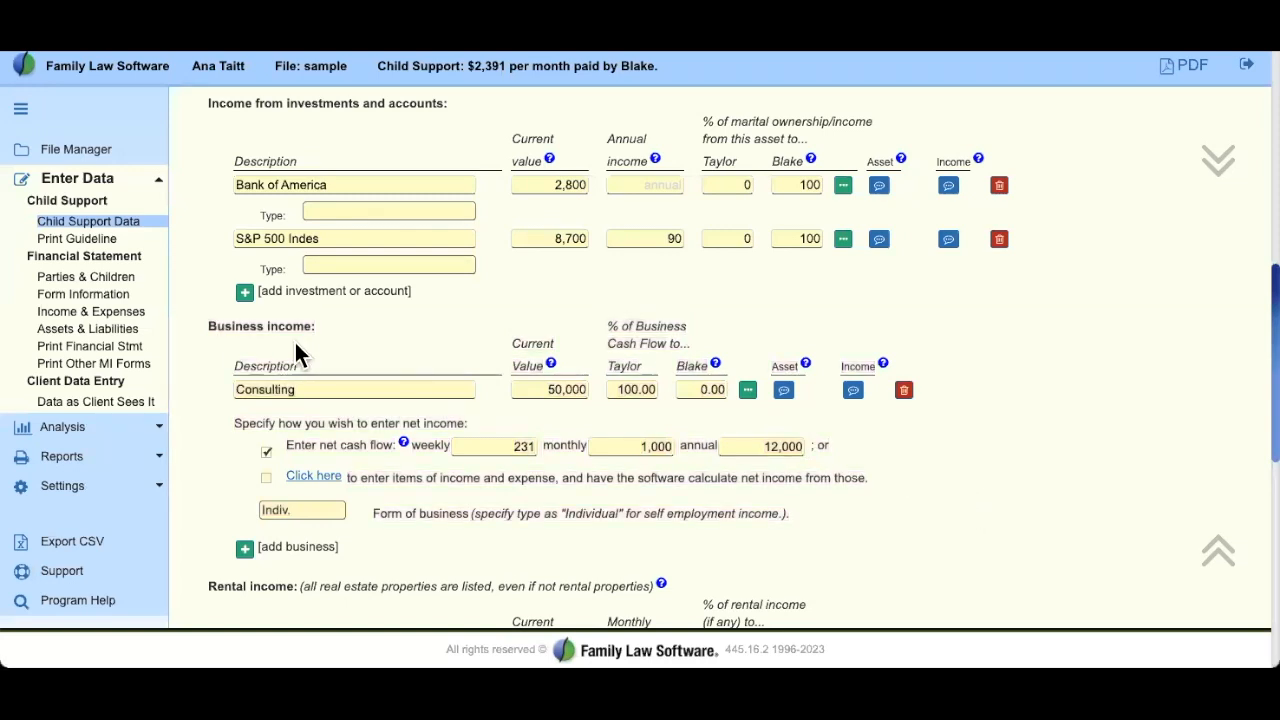
left_click_drag(205, 322, 984, 555)
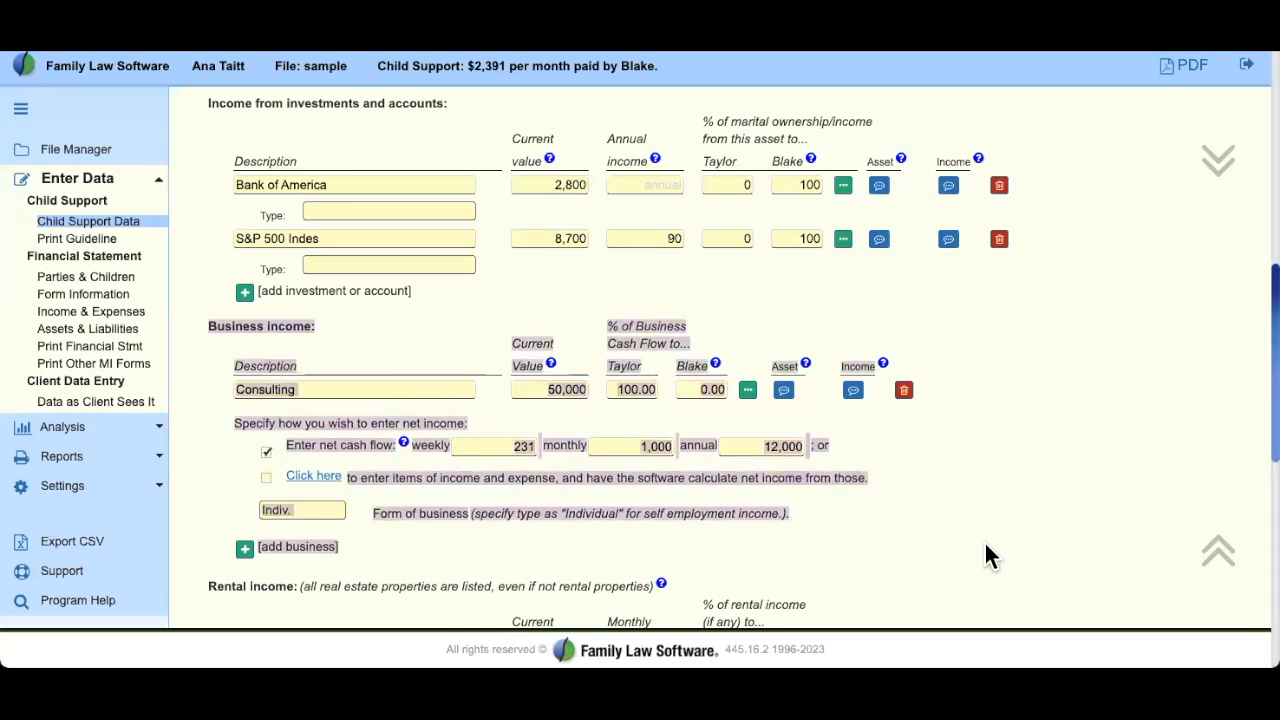
left_click(986, 546)
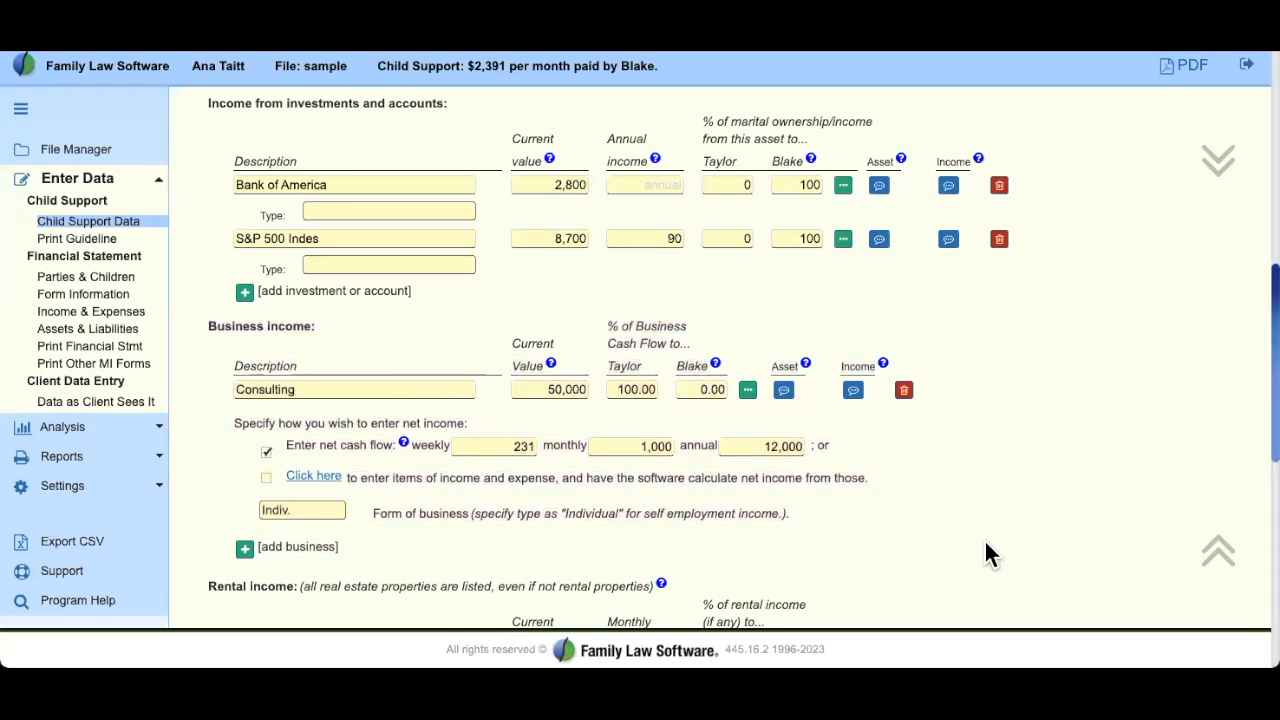
left_click(299, 511)
left_click(299, 511)
scroll(508, 371, "down", 5)
scroll(508, 371, "down", 9)
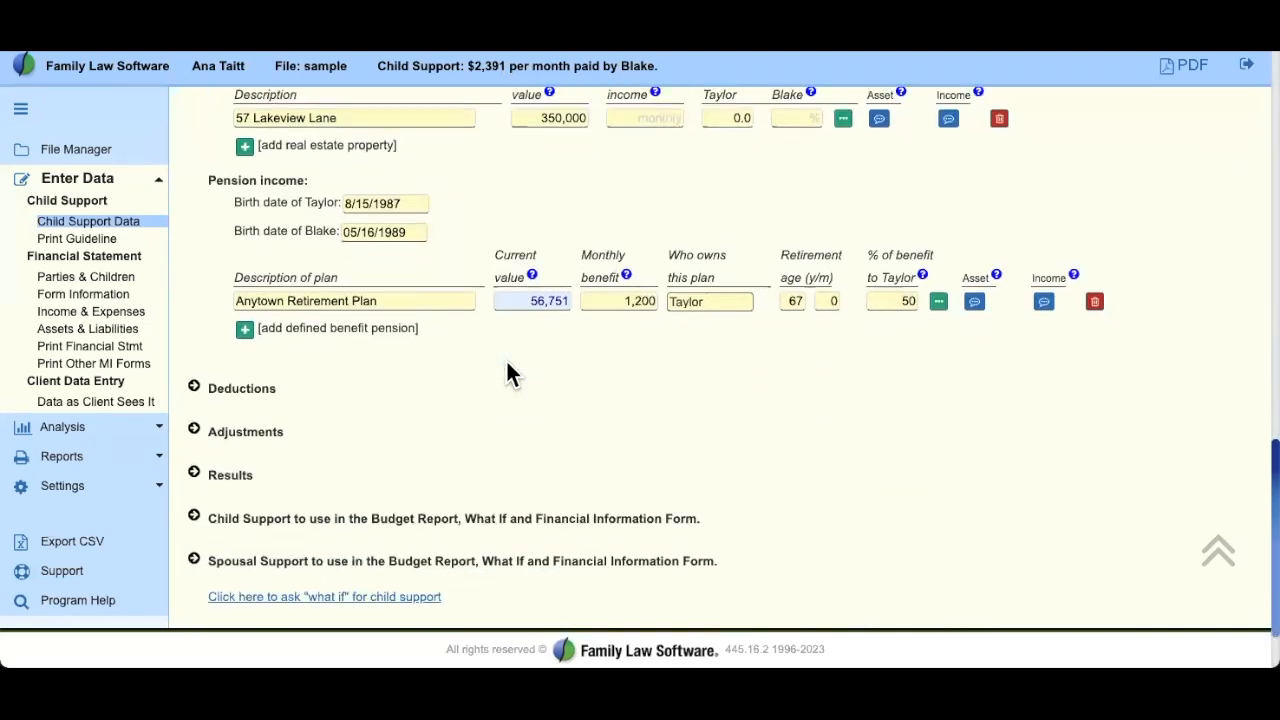
Step: Expand the Deductions section and examine the Mortgage Interest and Property Taxes item
left_click_drag(209, 289, 298, 340)
left_click(463, 382)
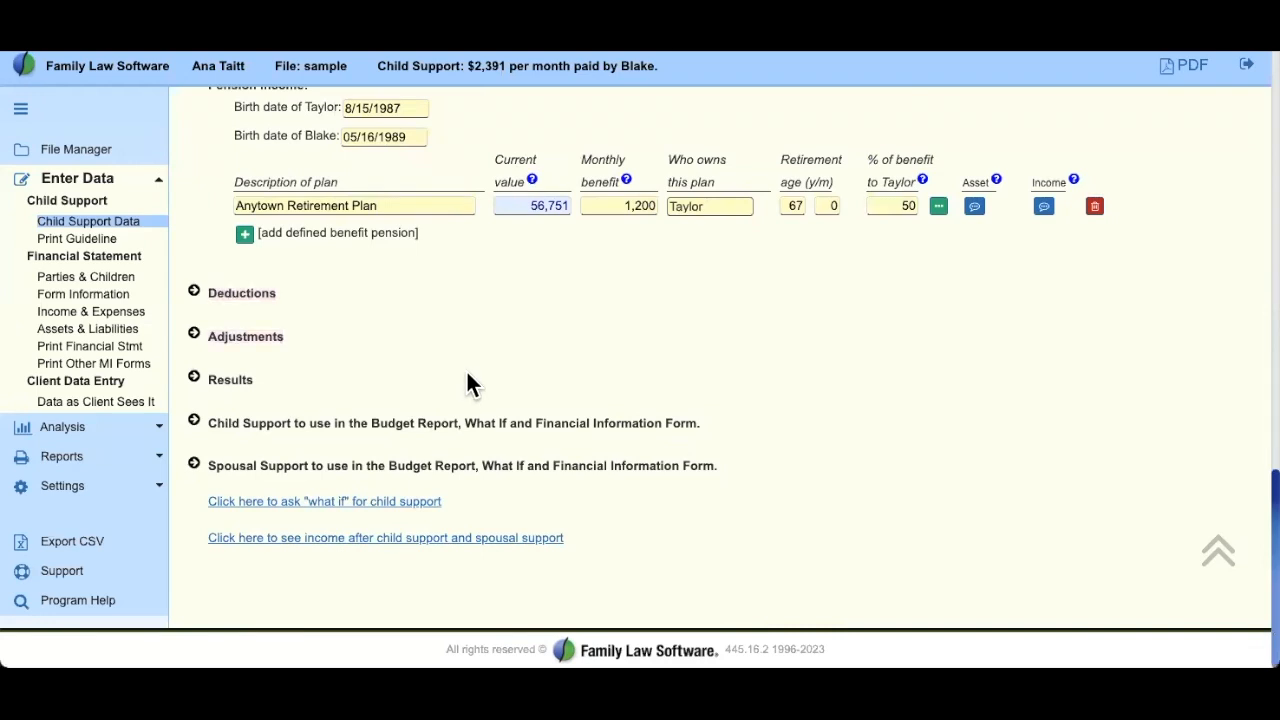
left_click(194, 293)
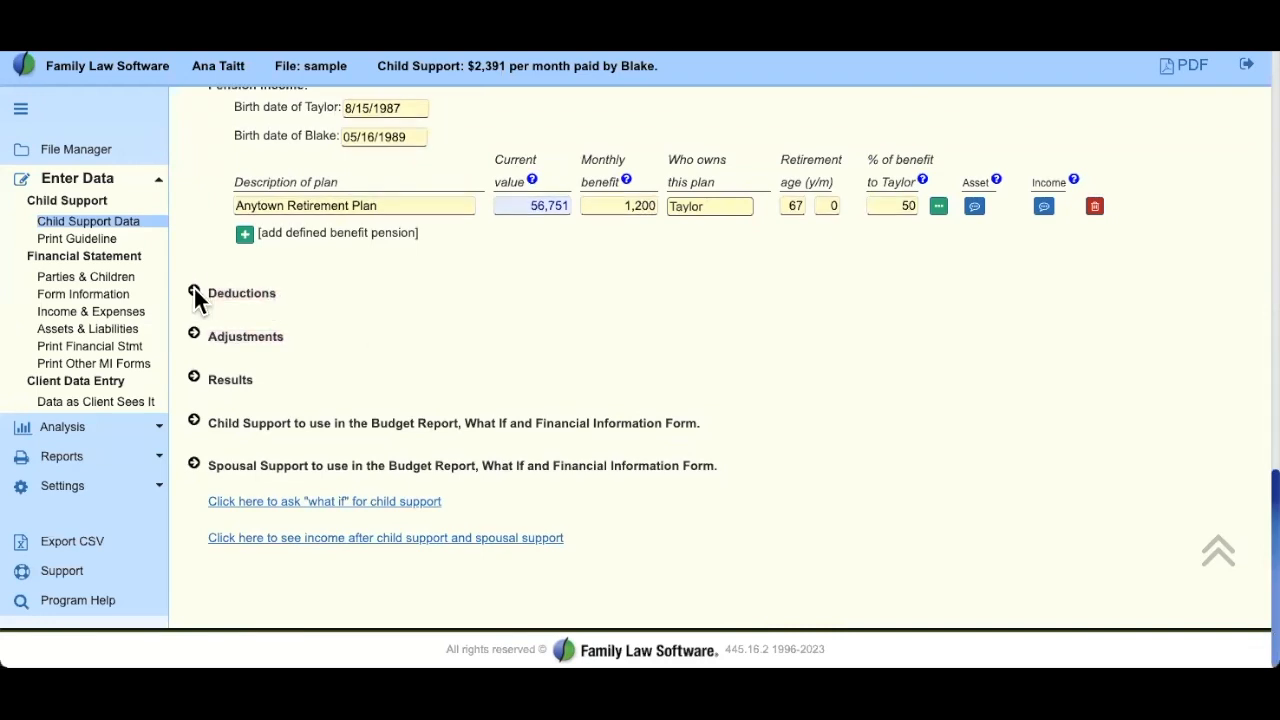
scroll(760, 466, "down", 2)
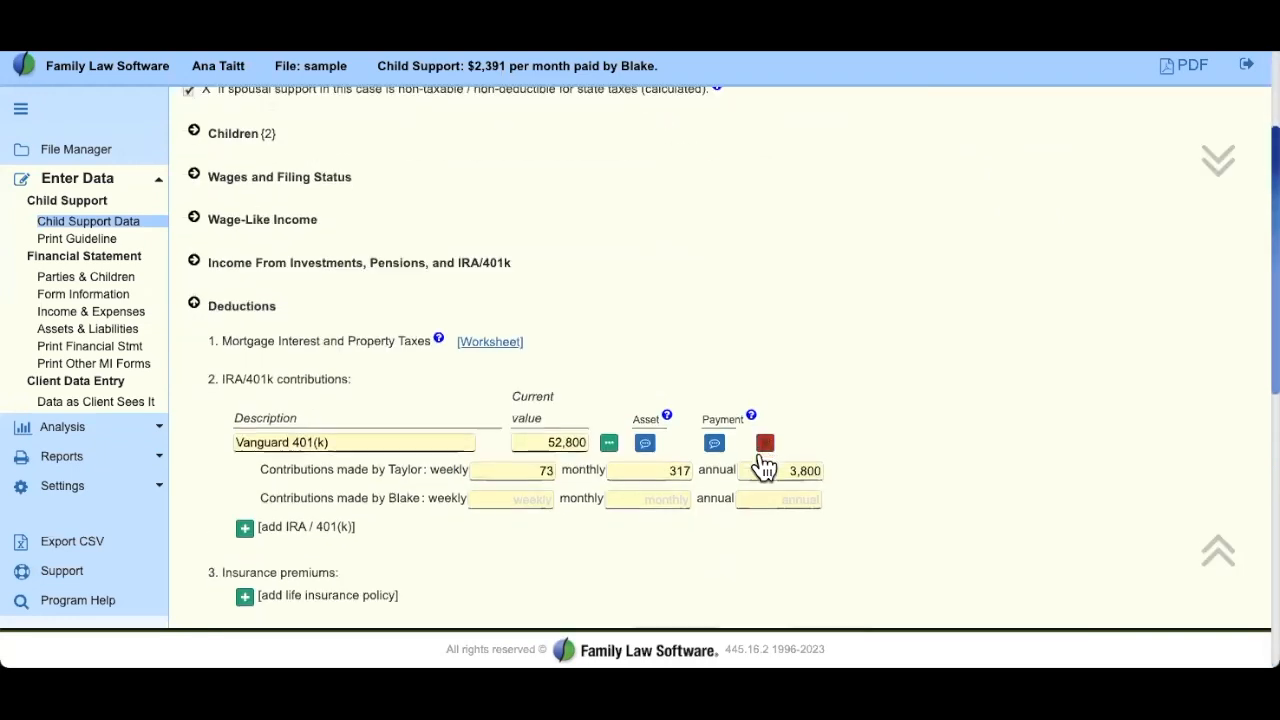
scroll(763, 466, "down", 2)
left_click_drag(212, 197, 405, 240)
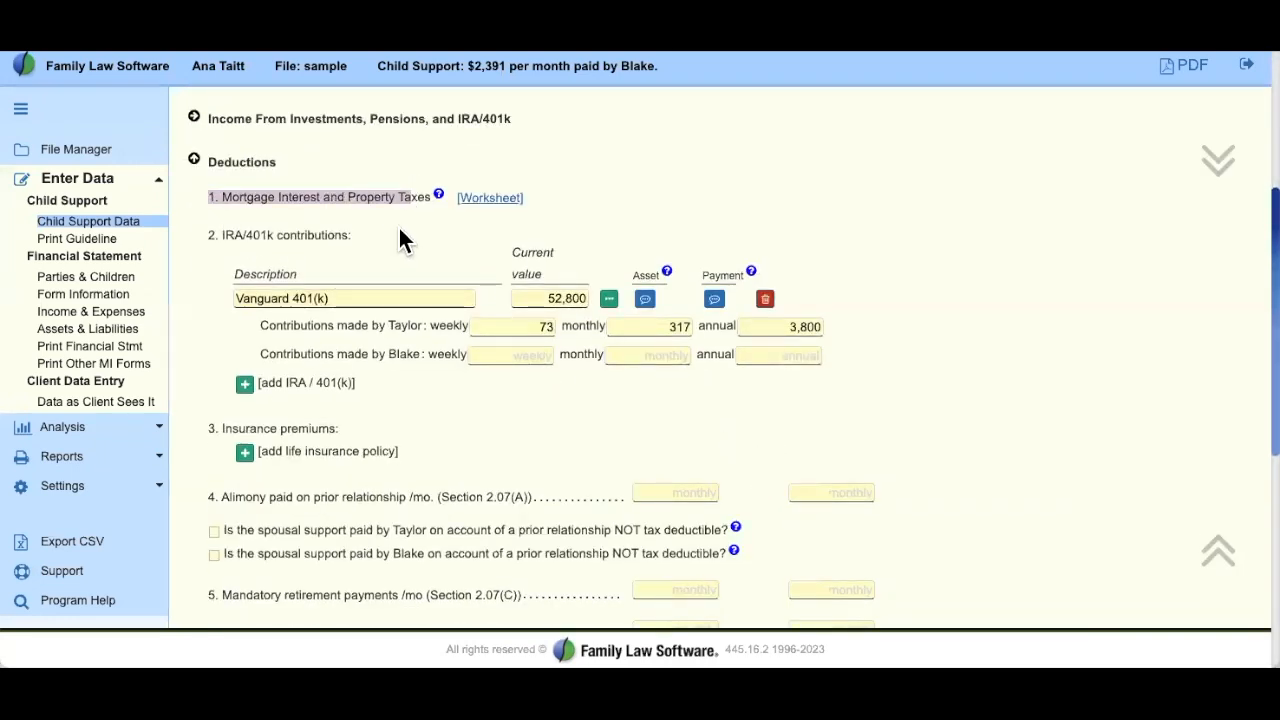
left_click(393, 223)
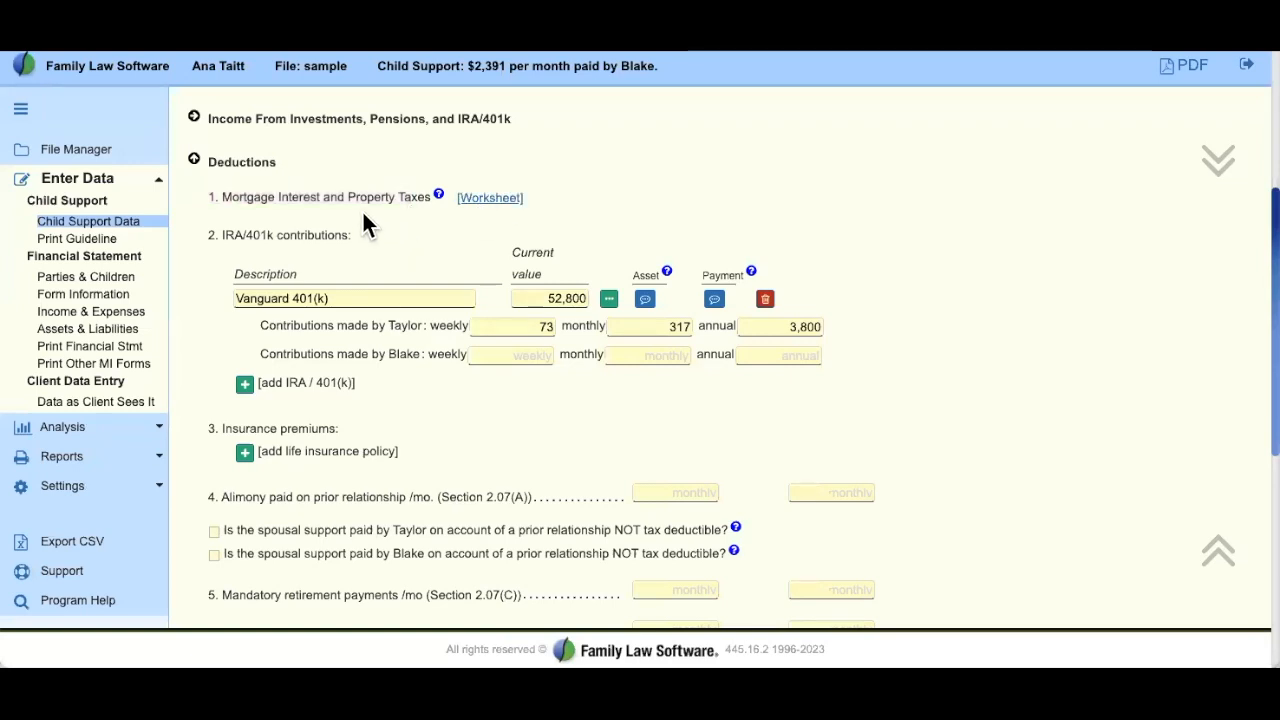
Step: Examine the IRA/401k contributions, mandatory retirement payments and insurance premiums items under Deductions
scroll(423, 330, "down", 1)
scroll(425, 330, "down", 1)
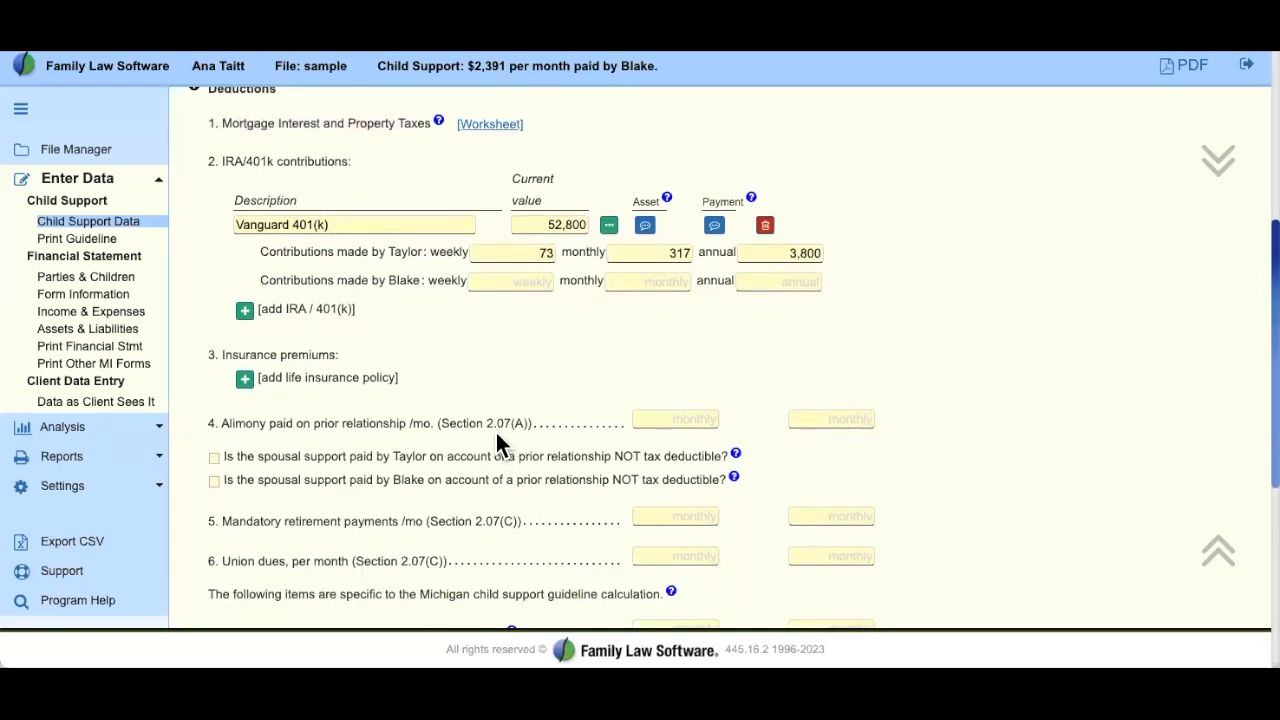
left_click_drag(206, 521, 508, 521)
left_click(472, 366)
left_click(552, 225)
left_click_drag(208, 520, 531, 521)
left_click(583, 521)
left_click_drag(219, 356, 437, 391)
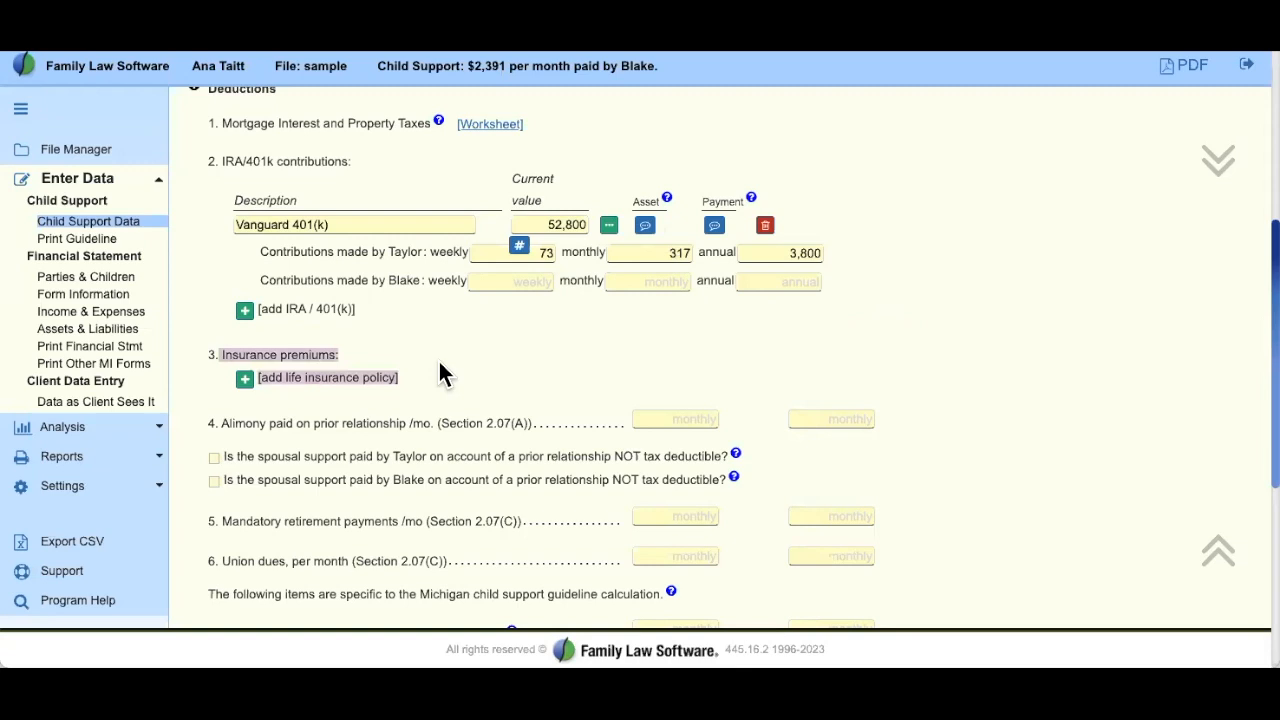
left_click(439, 362)
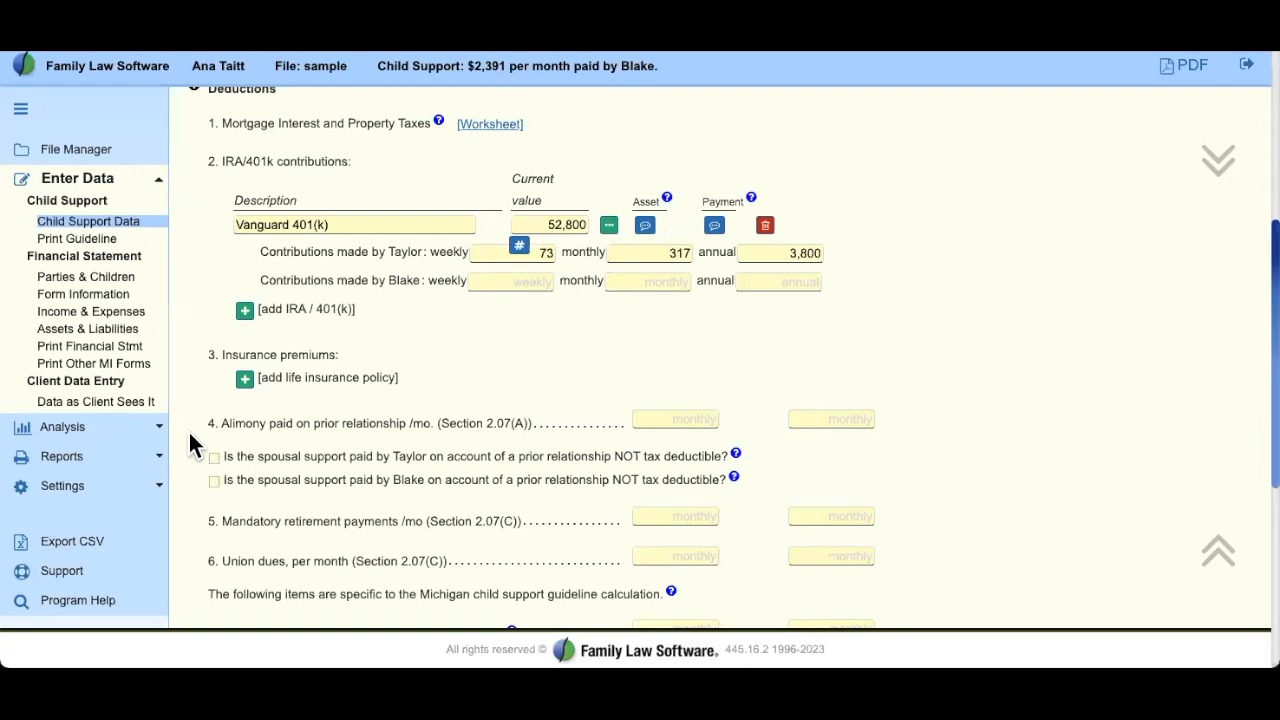
Step: Examine the deduction for alimony paid on a prior relationship under Section 2.07(A)
left_click_drag(200, 430, 541, 430)
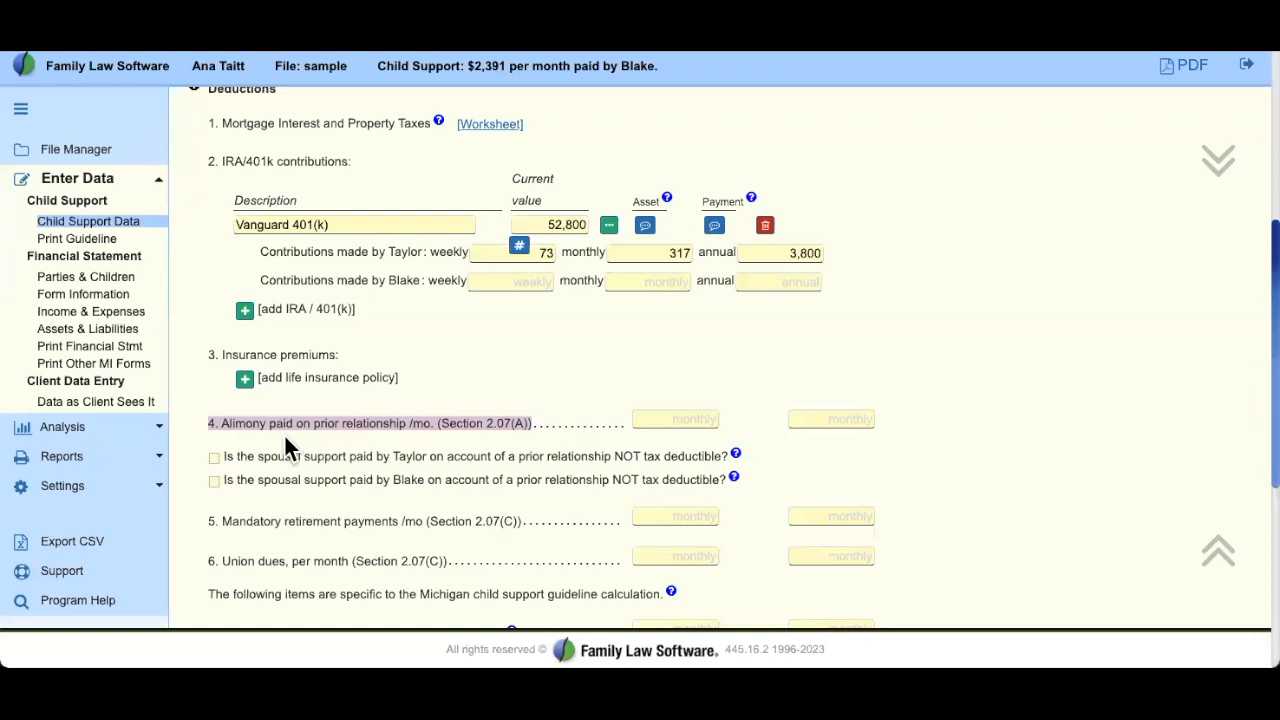
left_click(284, 434)
left_click_drag(223, 425, 568, 409)
left_click(567, 408)
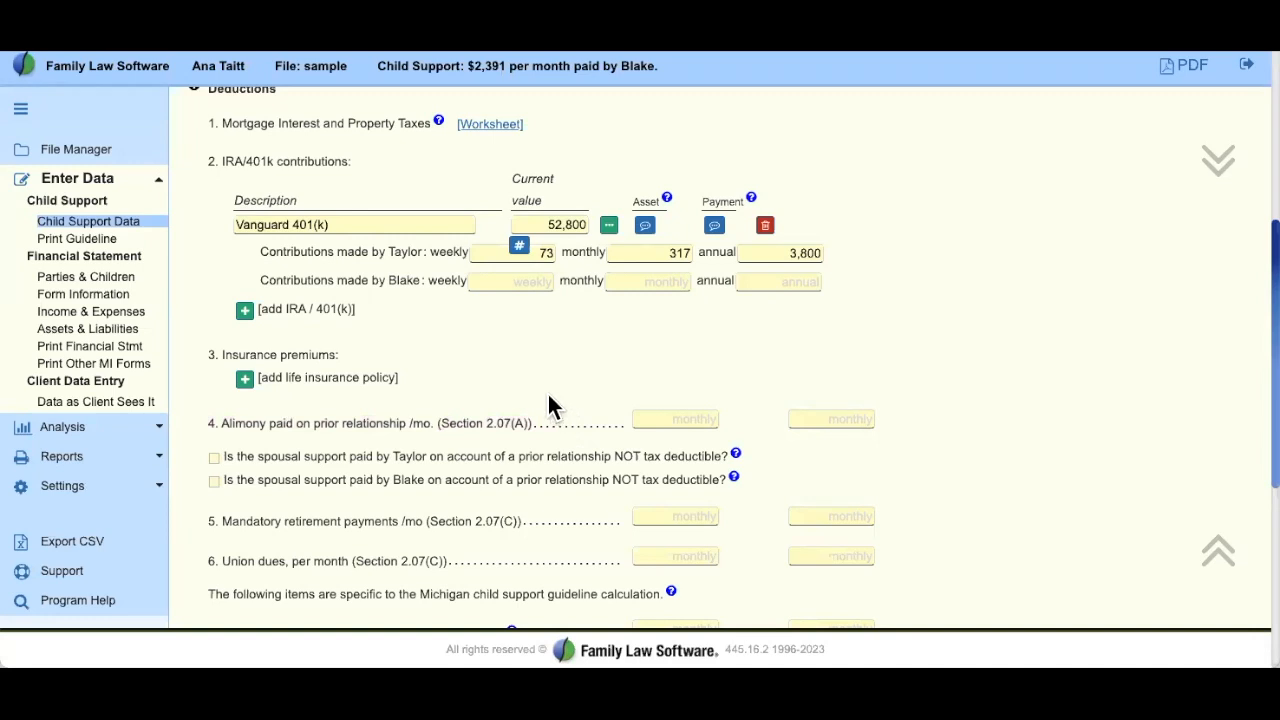
left_click_drag(208, 432, 589, 435)
left_click(596, 428)
Step: Examine the Michigan-specific deductions for plan contributions up to 5.5% and costs complying with court proceedings
scroll(598, 426, "down", 2)
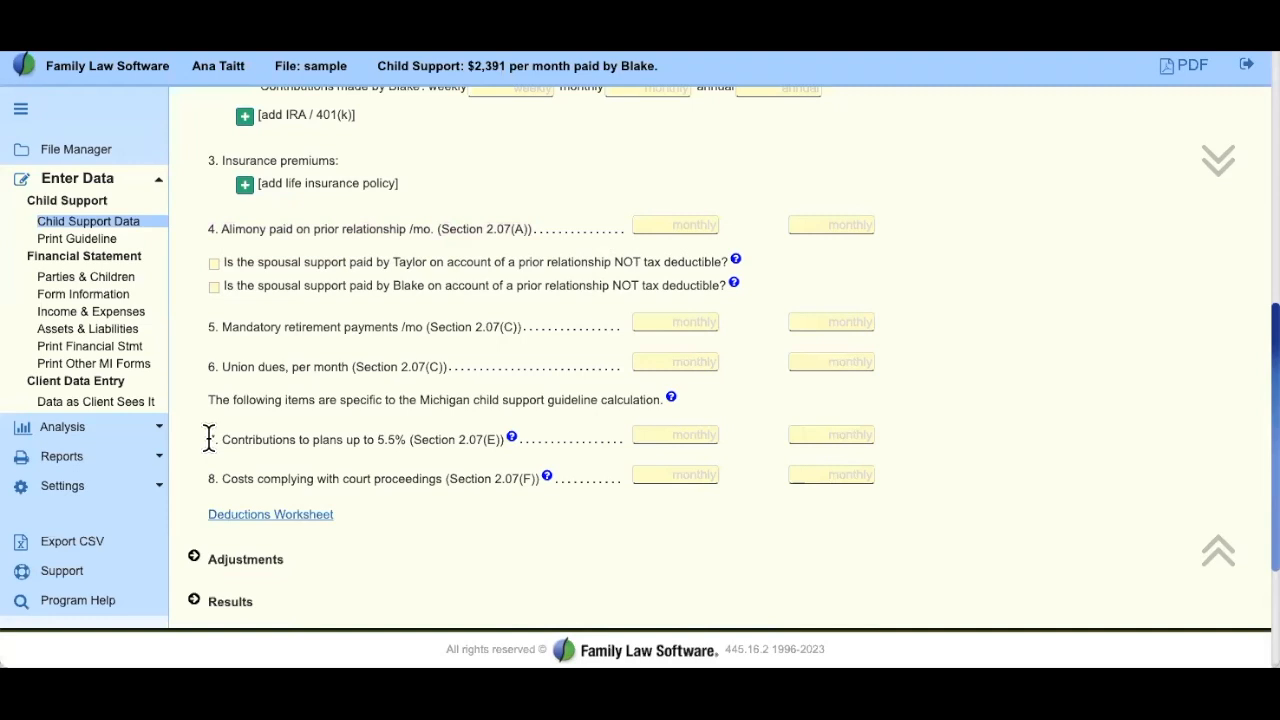
left_click_drag(208, 439, 515, 437)
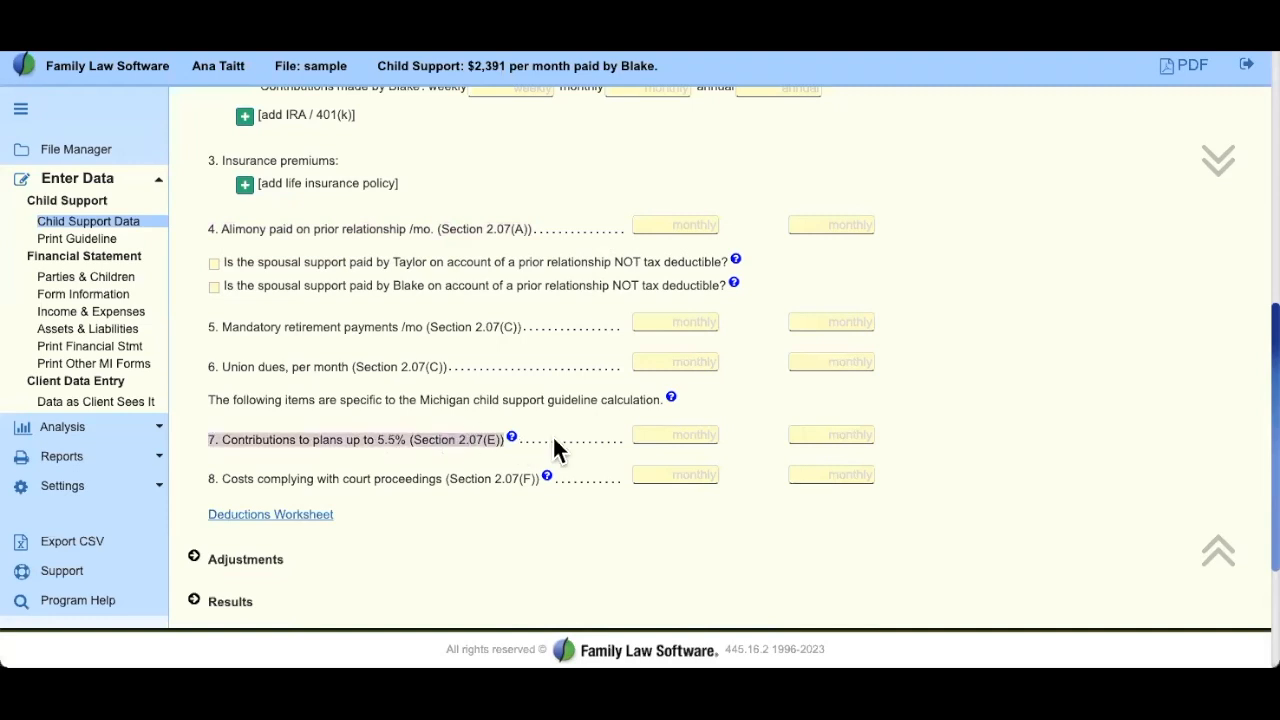
left_click(557, 449)
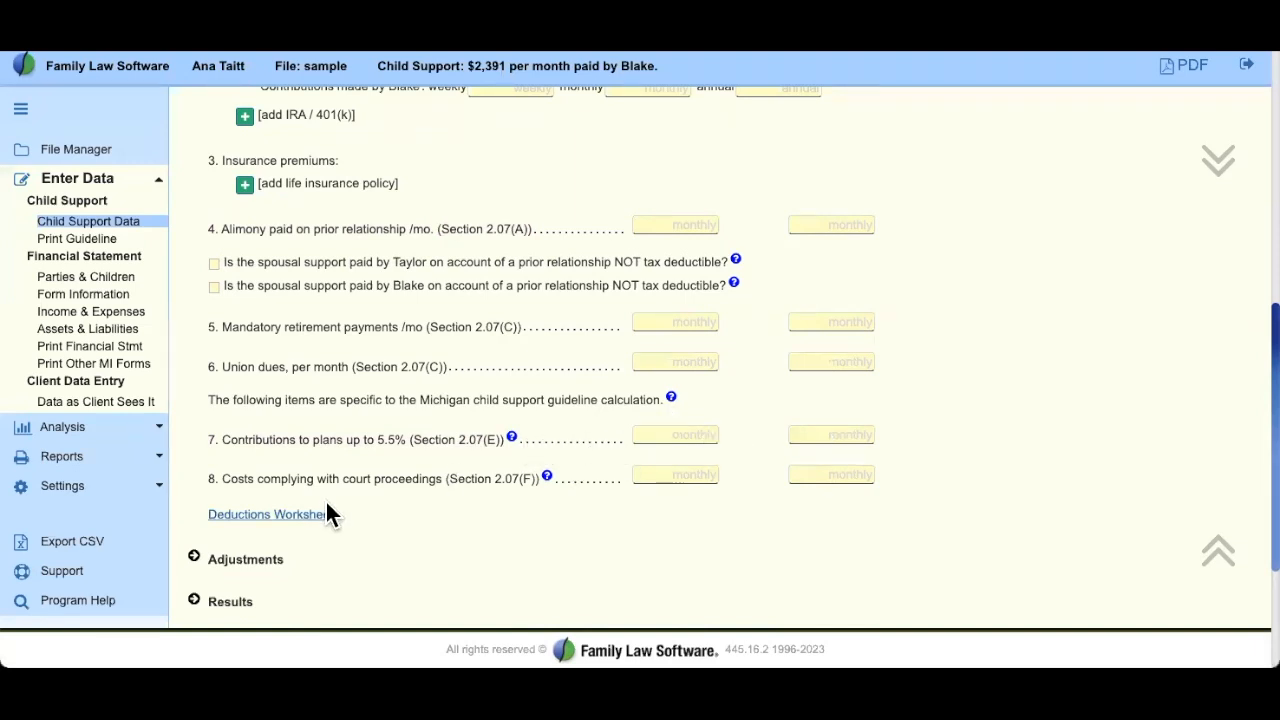
left_click_drag(230, 483, 486, 532)
left_click(486, 527)
Step: Review the Deductions Worksheet down to the total deductions line, and return to the child support data
left_click(258, 516)
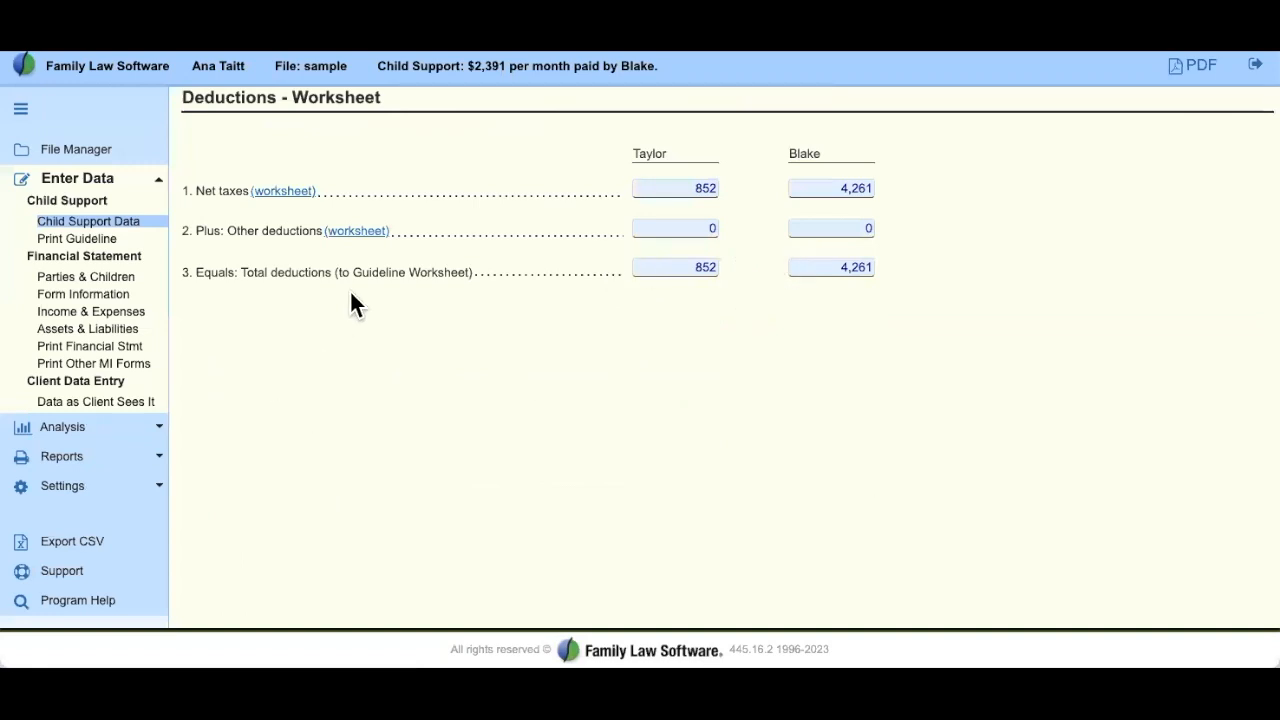
left_click_drag(340, 272, 499, 300)
left_click(489, 349)
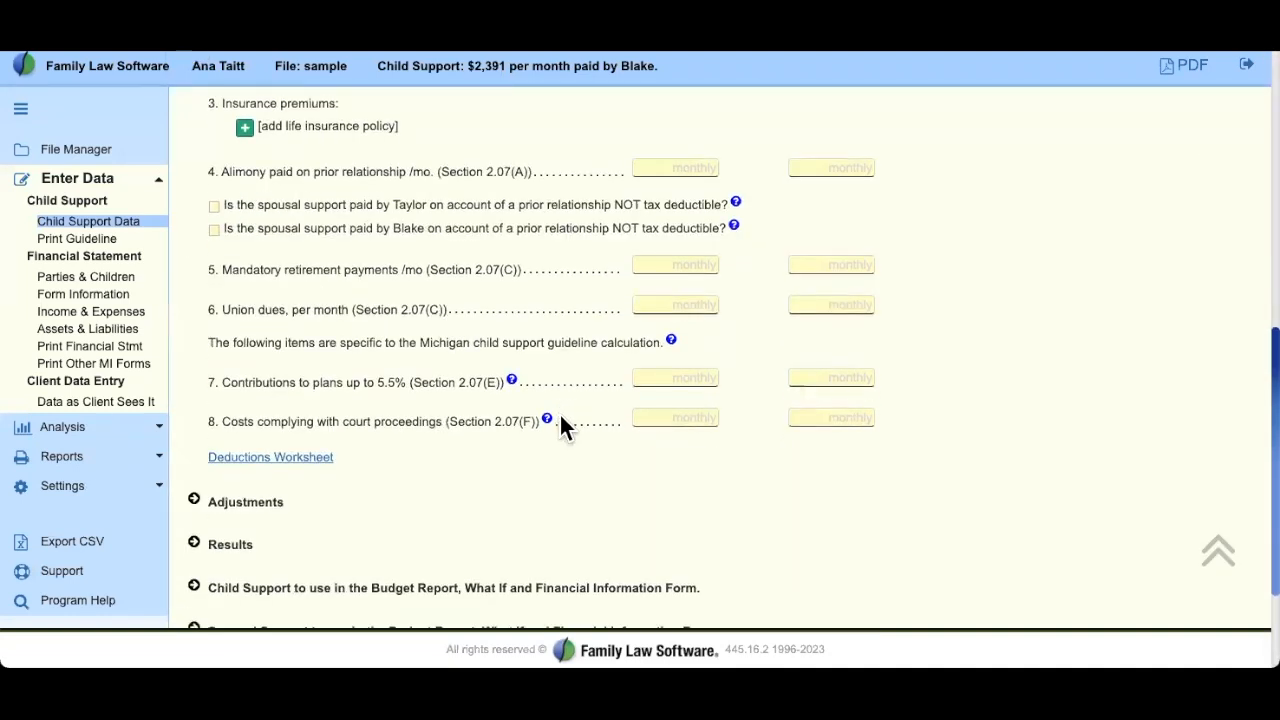
Step: Expand the Adjustments section and set the support-paying parent's monthly health insurance premium to 1,200
left_click_drag(292, 403, 213, 398)
left_click(194, 397)
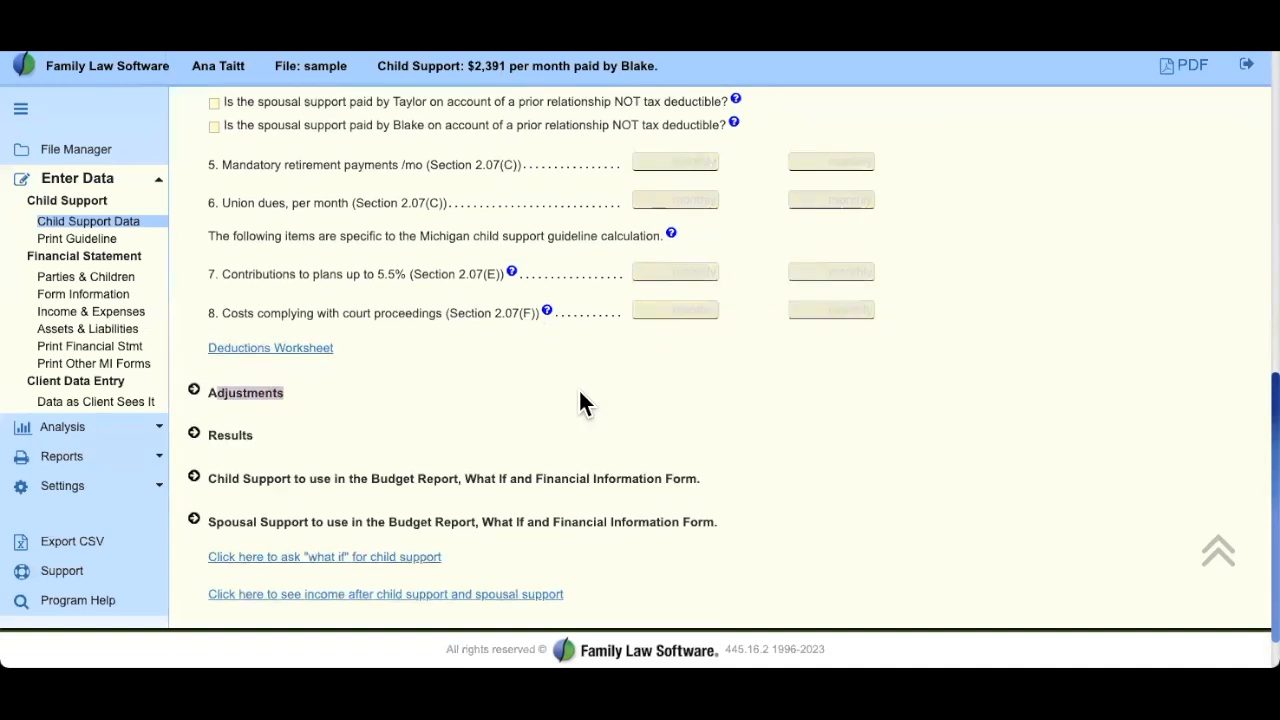
scroll(603, 395, "down", 3)
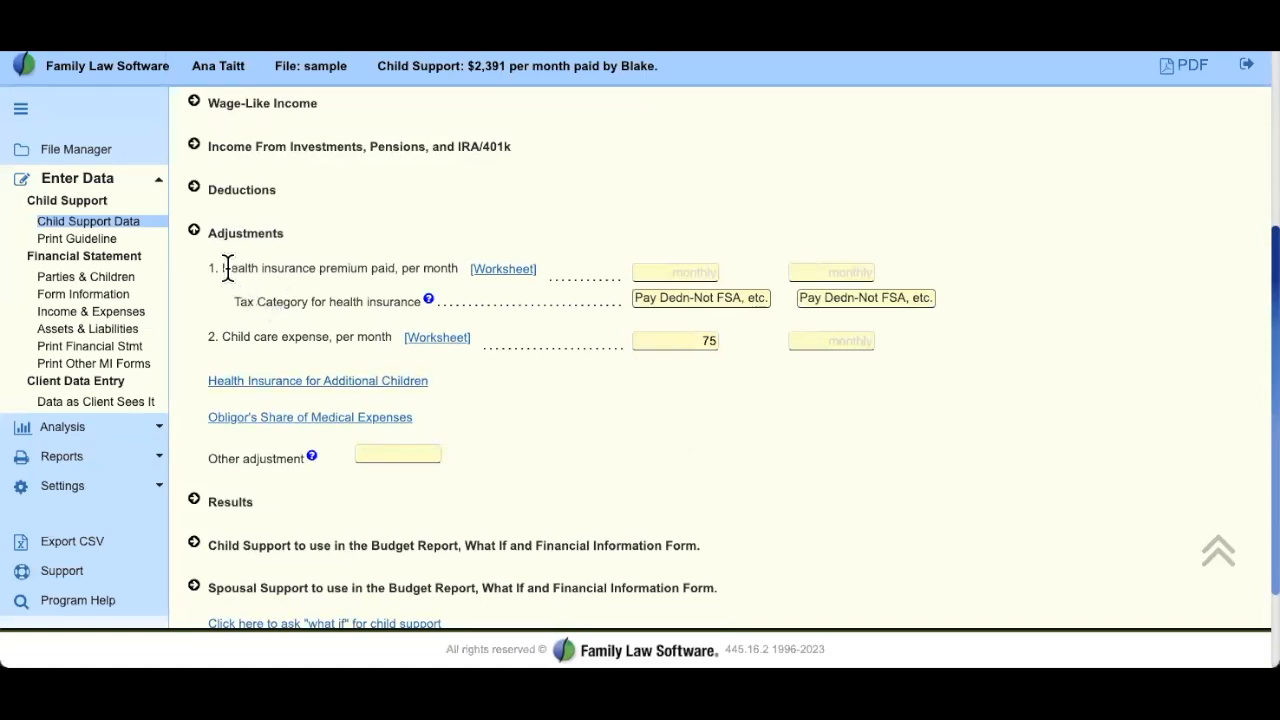
left_click(815, 270)
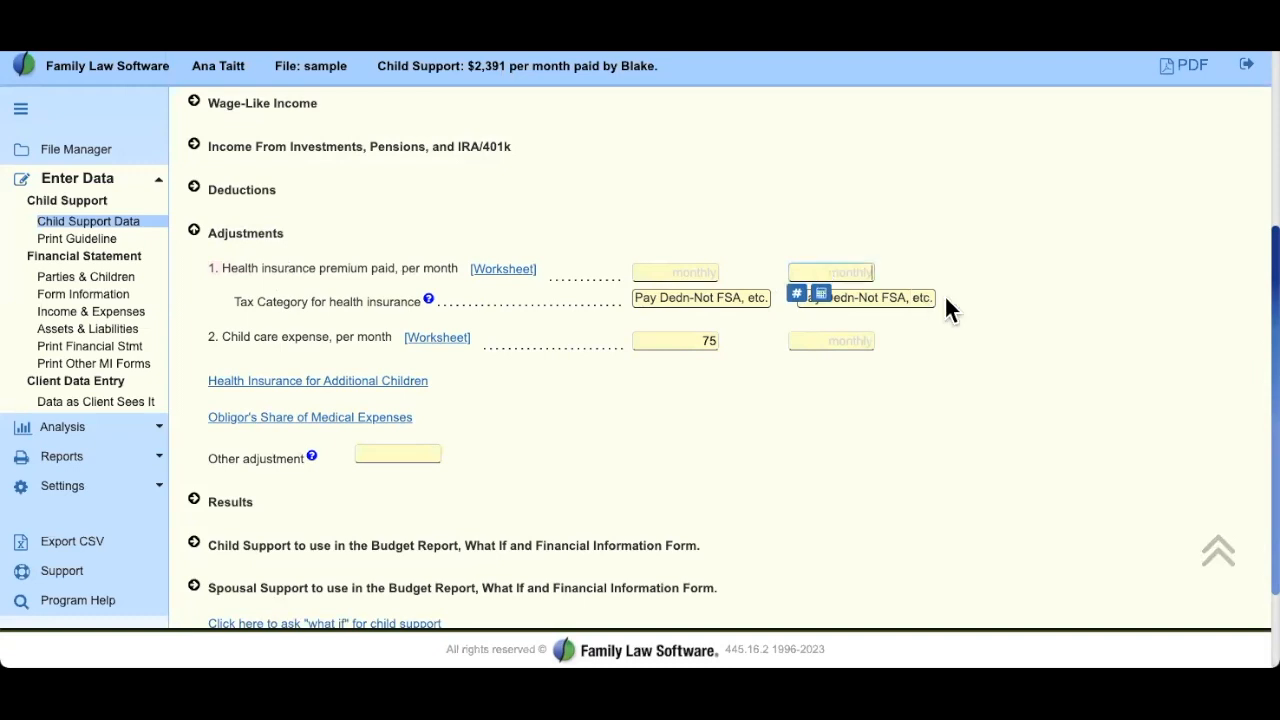
type("1200")
key("Tab")
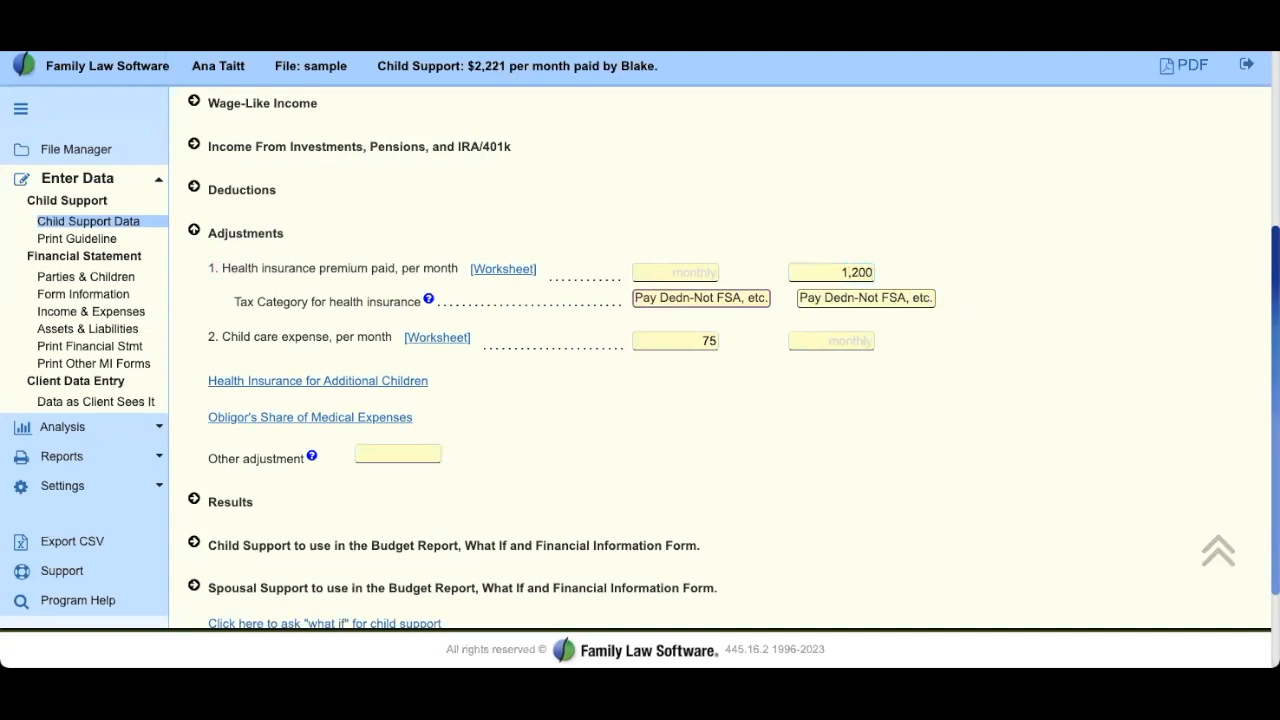
Step: Open the health insurance premium worksheet, review the children's share and premium allocation lines, and return to the child support data
left_click(505, 267)
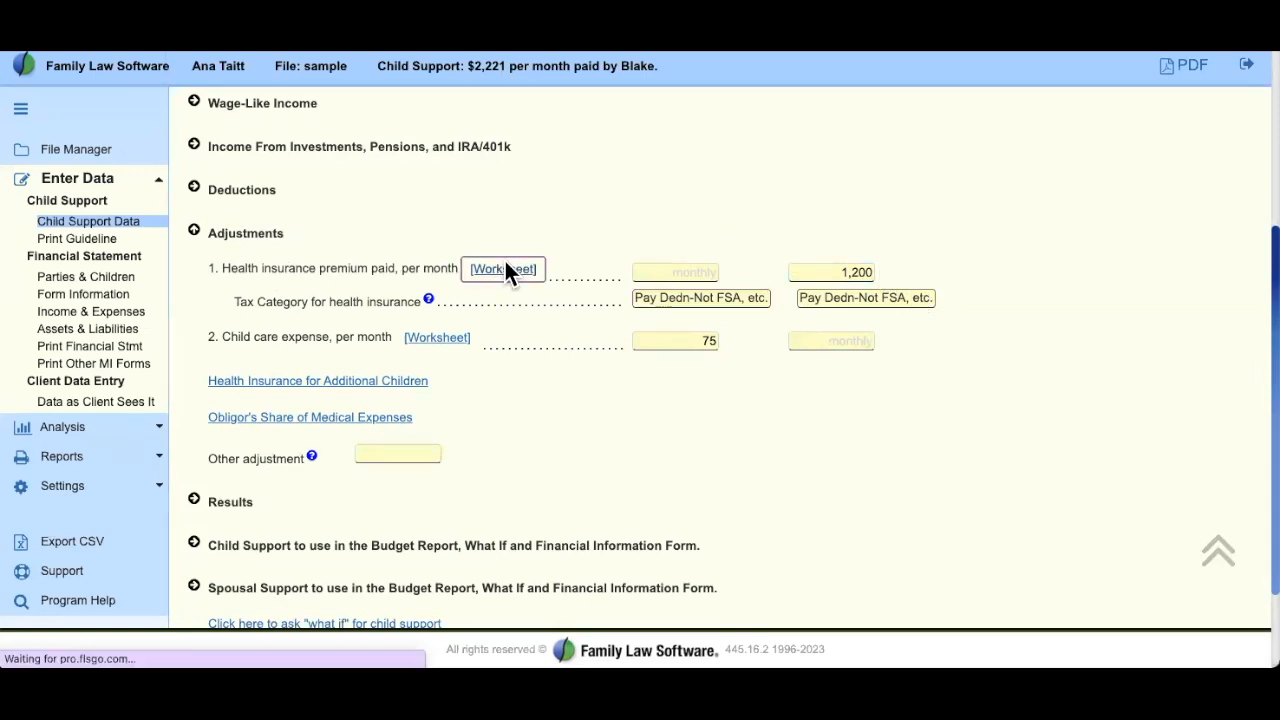
scroll(522, 330, "up", 1)
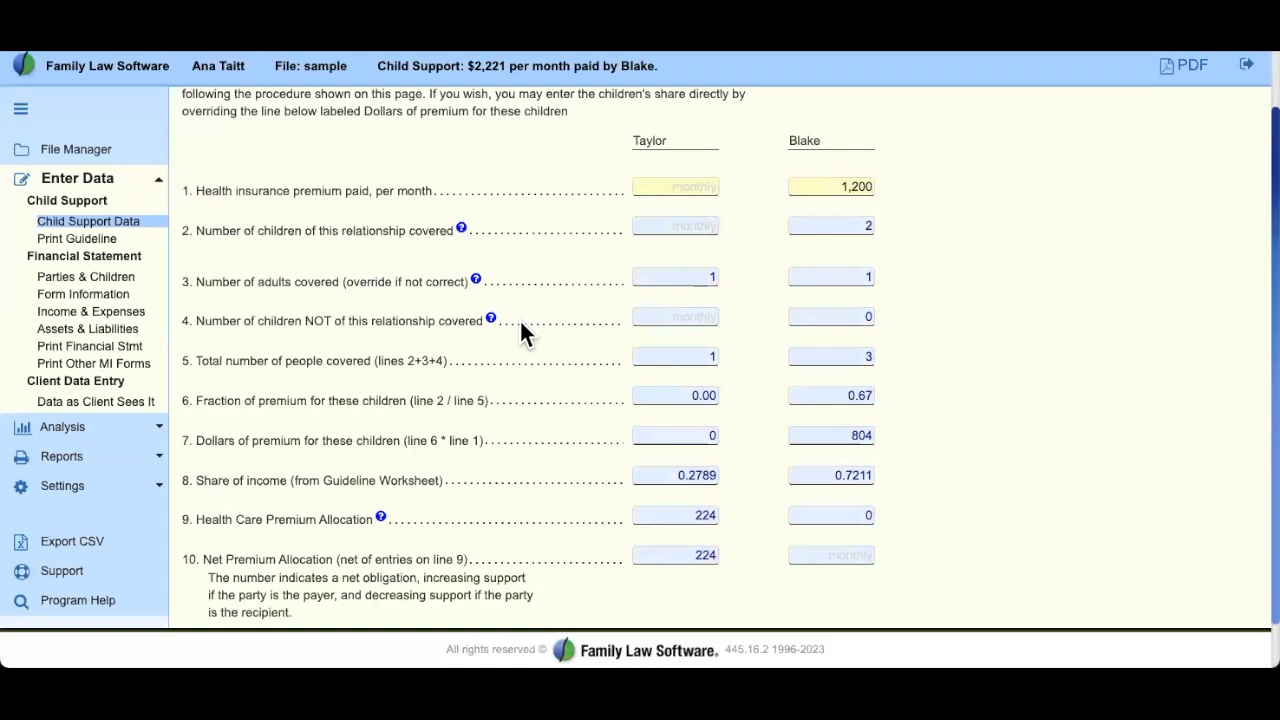
left_click(1001, 249)
scroll(1030, 510, "down", 1)
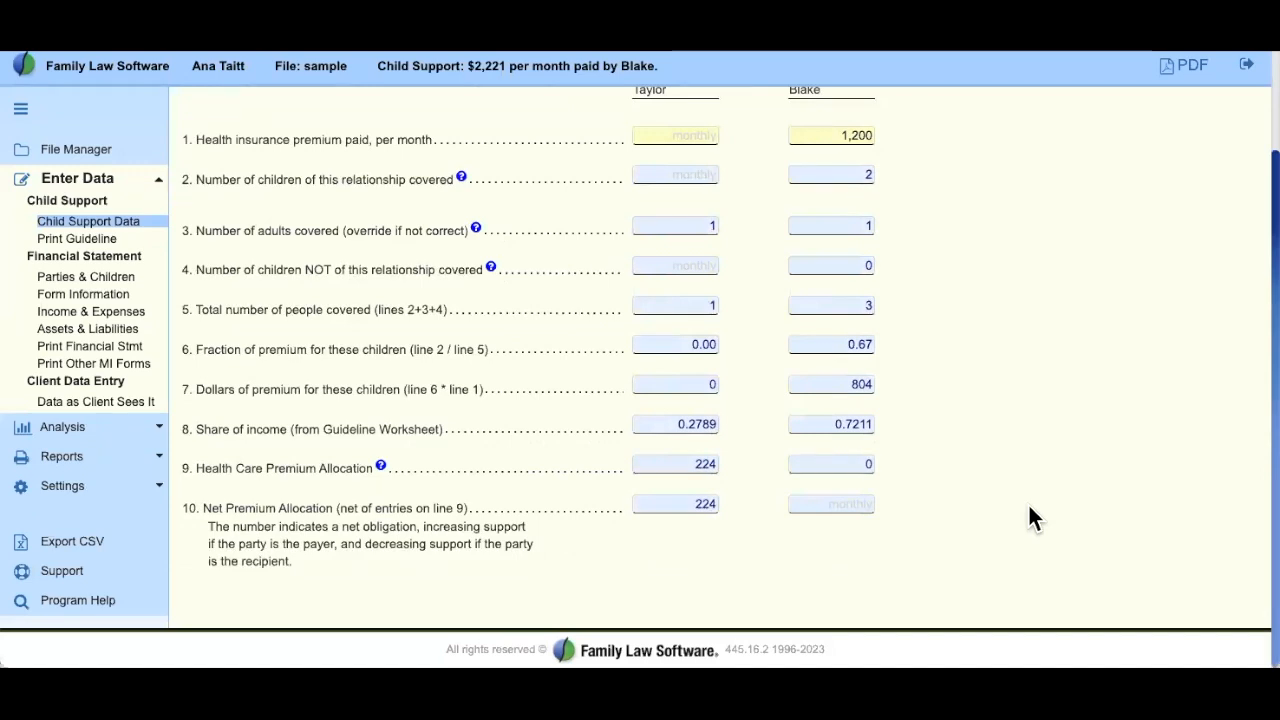
scroll(1030, 506, "up", 2)
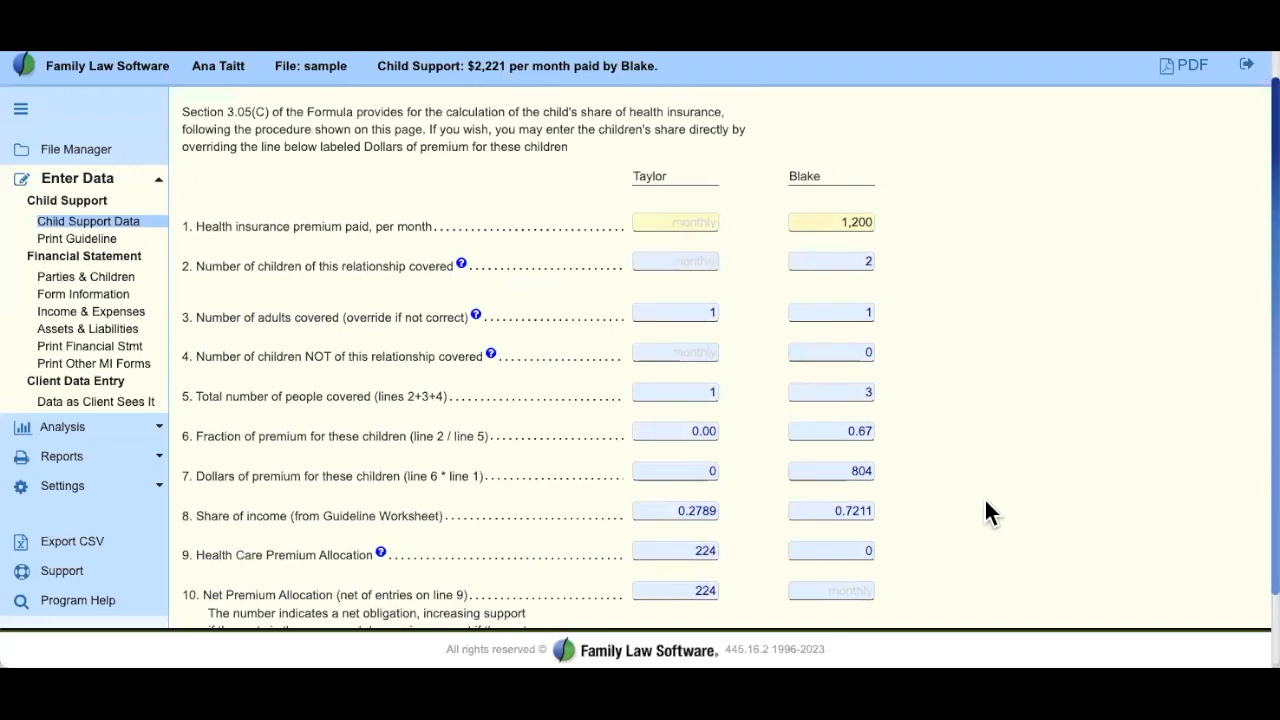
left_click(950, 189)
left_click(870, 261)
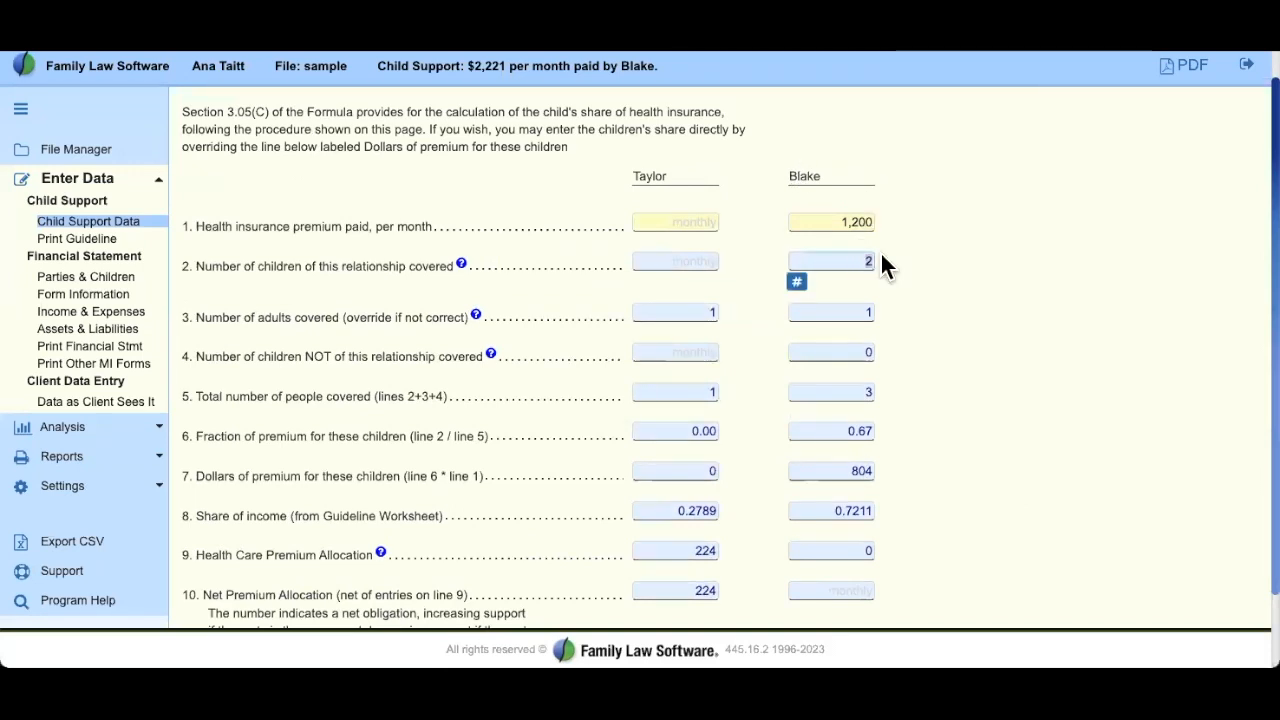
left_click(850, 312)
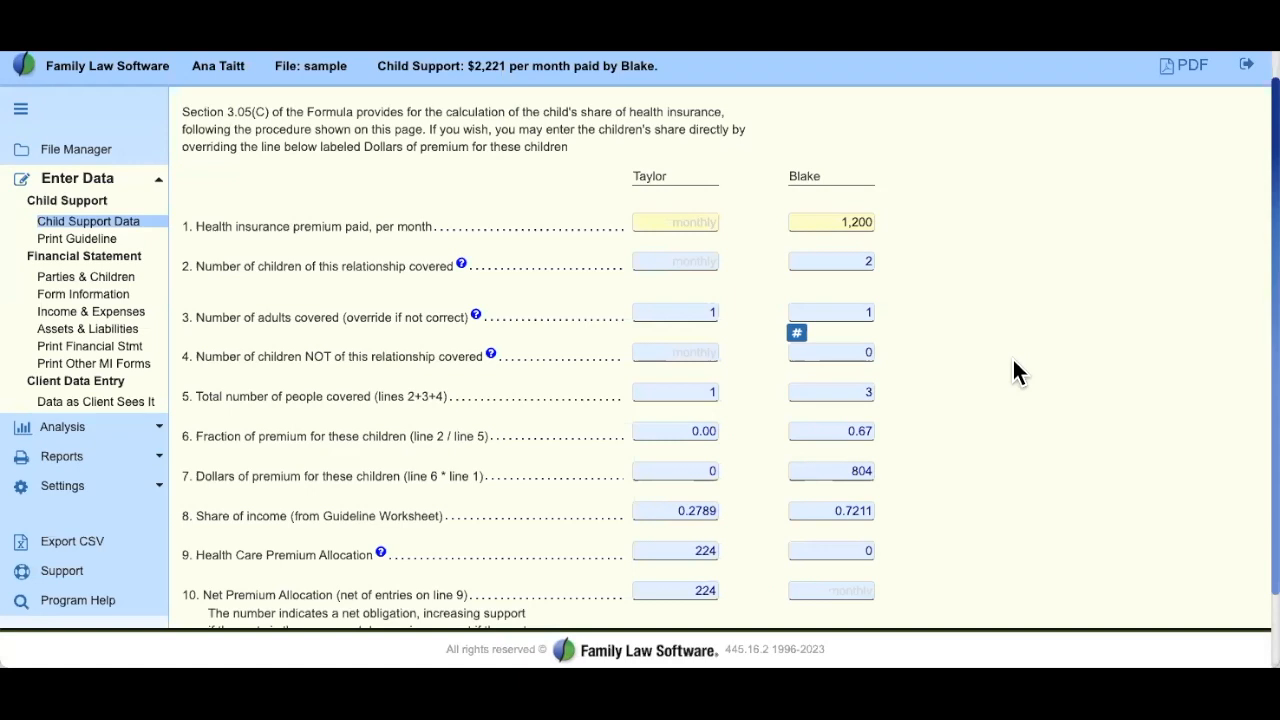
scroll(838, 445, "down", 10)
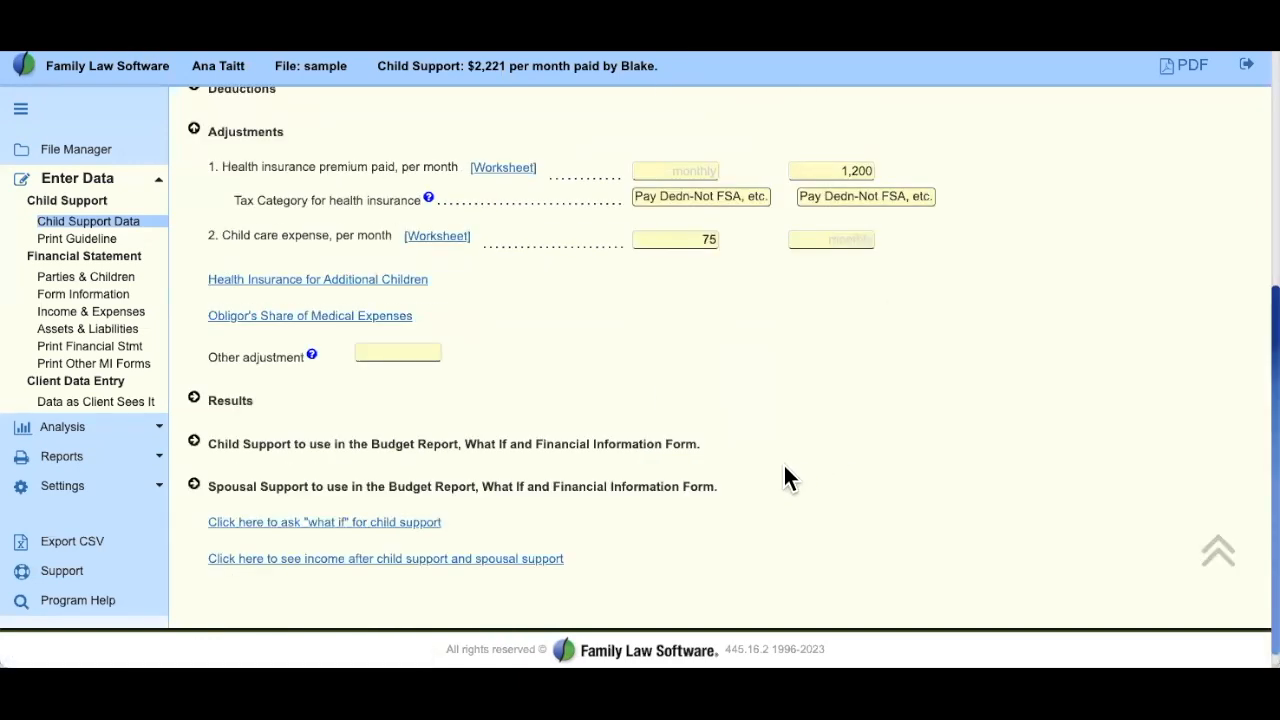
Step: Set the support-receiving parent's monthly child care expense to 1,200 in the Adjustments section
left_click_drag(208, 160, 395, 167)
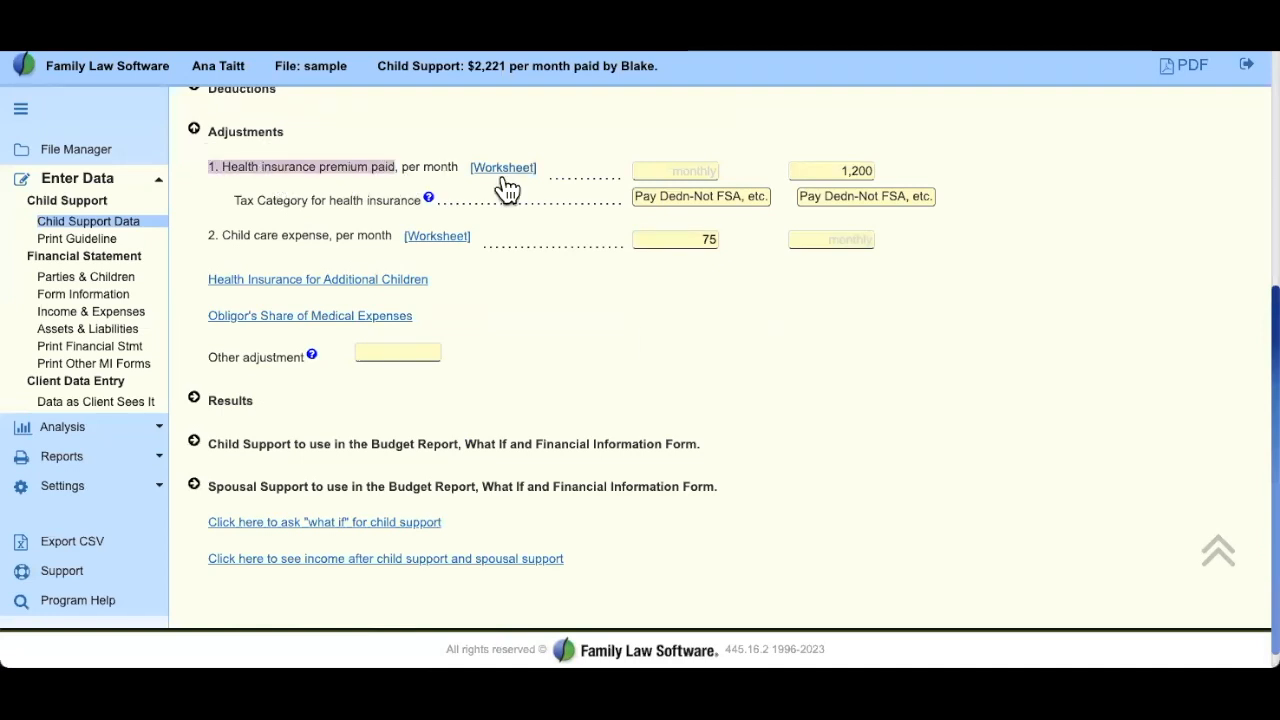
left_click_drag(222, 235, 392, 236)
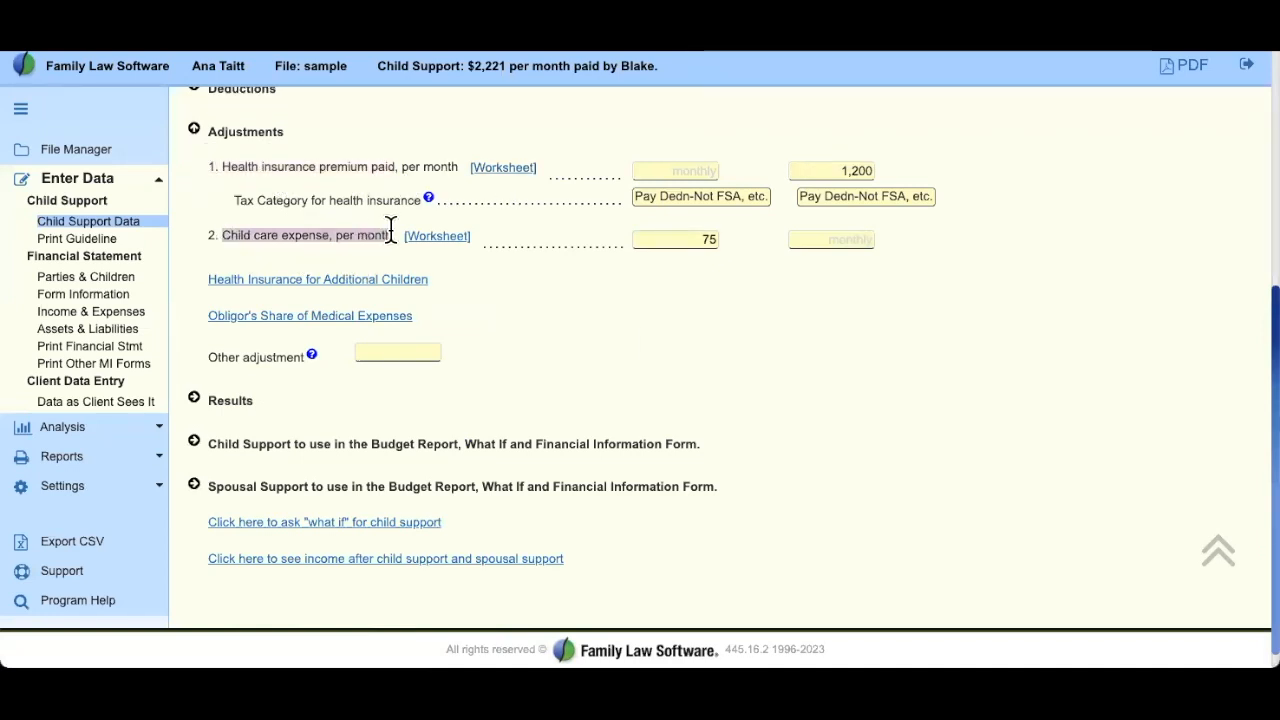
left_click(710, 239)
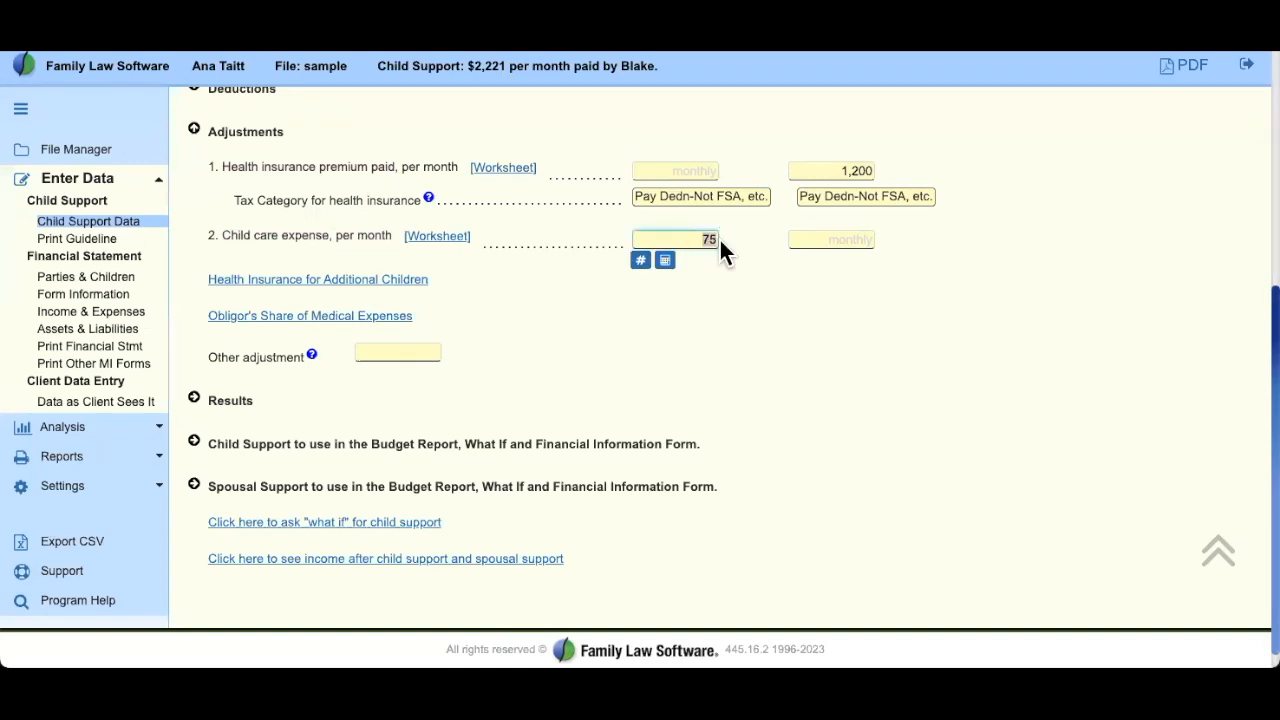
type("1200")
key("Tab")
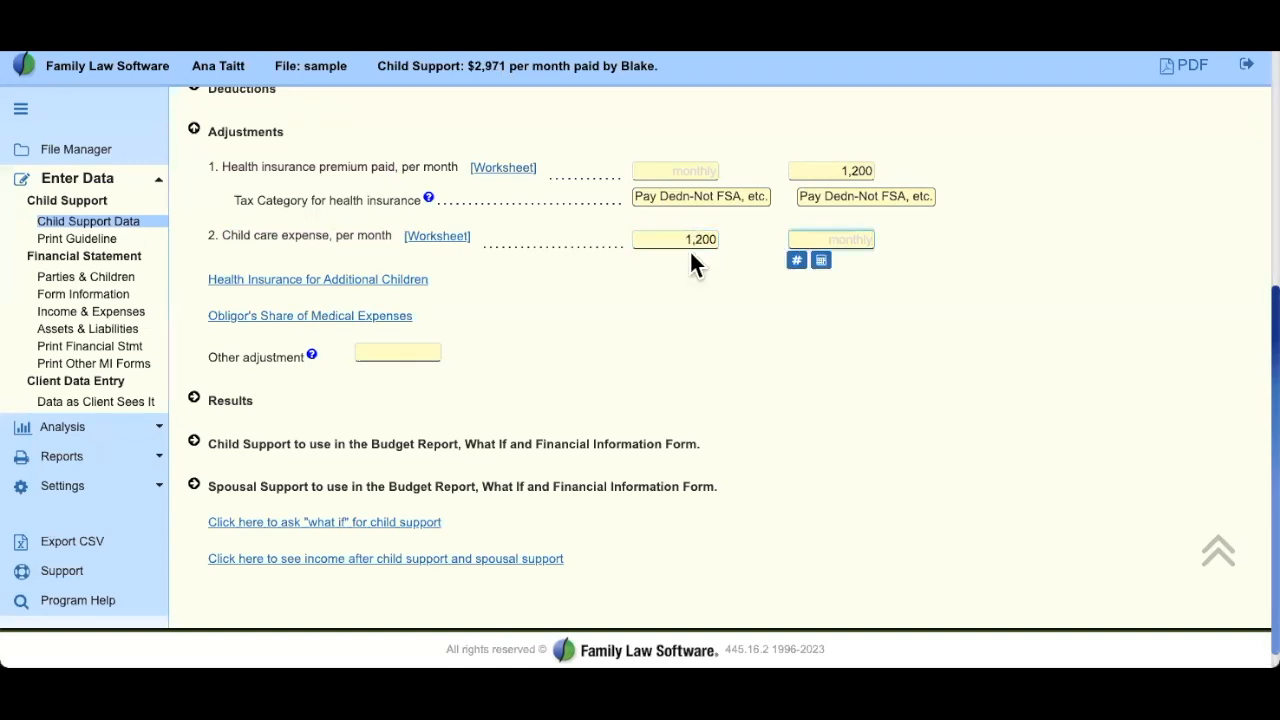
Step: Open the child care expense worksheet, review the credit and support obligation lines, and return to the child support data
left_click(440, 237)
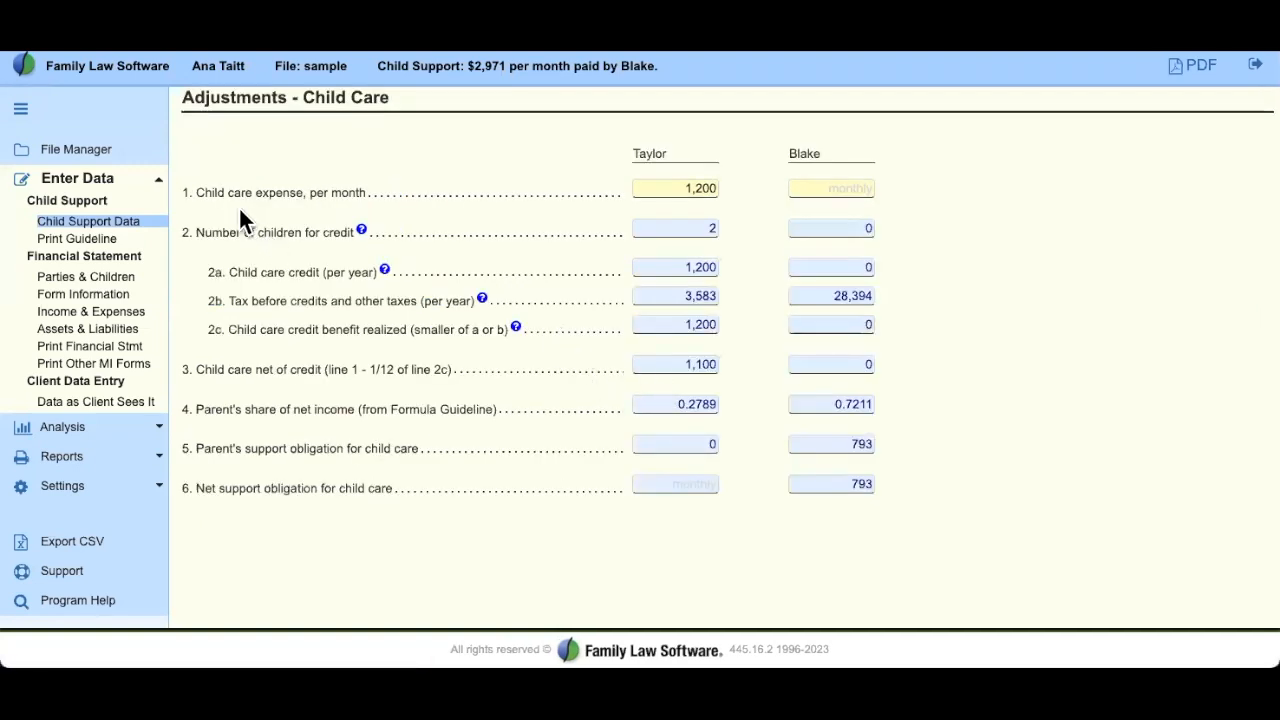
left_click_drag(194, 190, 408, 197)
left_click(606, 197)
right_click(20, 8)
left_click(60, 28)
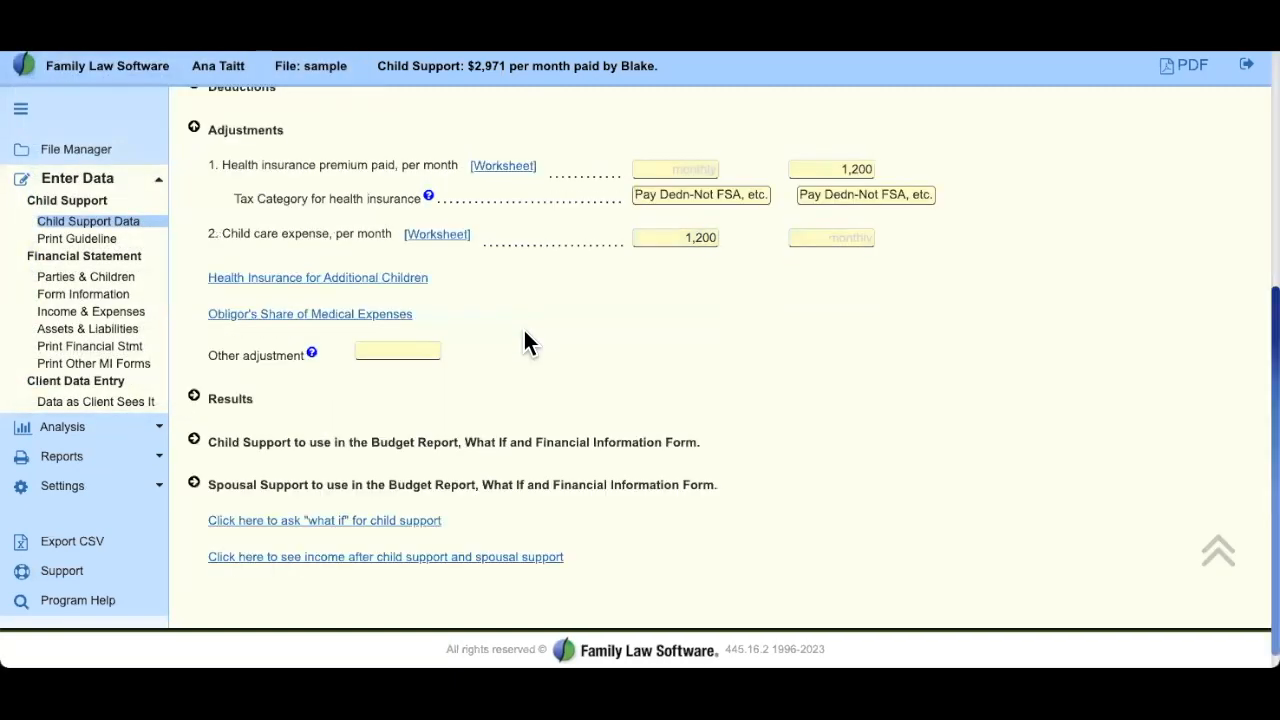
Step: Look at the Other adjustment entry and expand the Results section of the child support data
left_click_drag(206, 352, 313, 368)
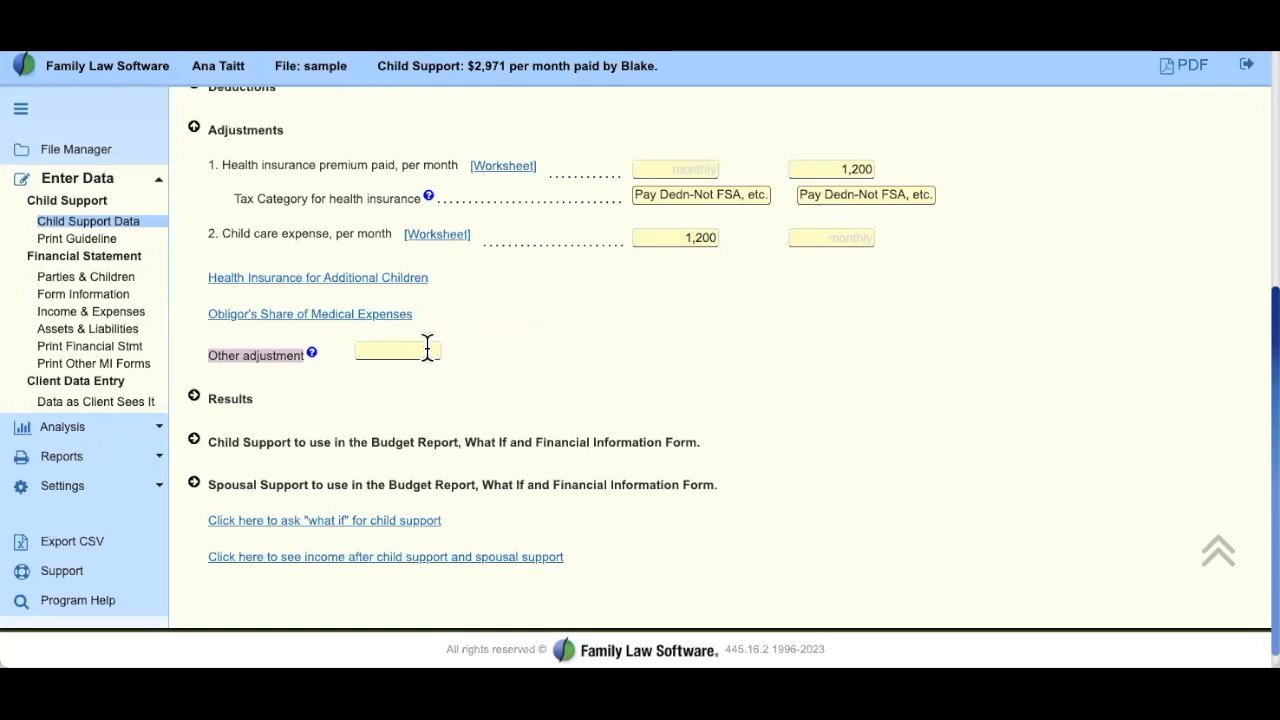
left_click(773, 373)
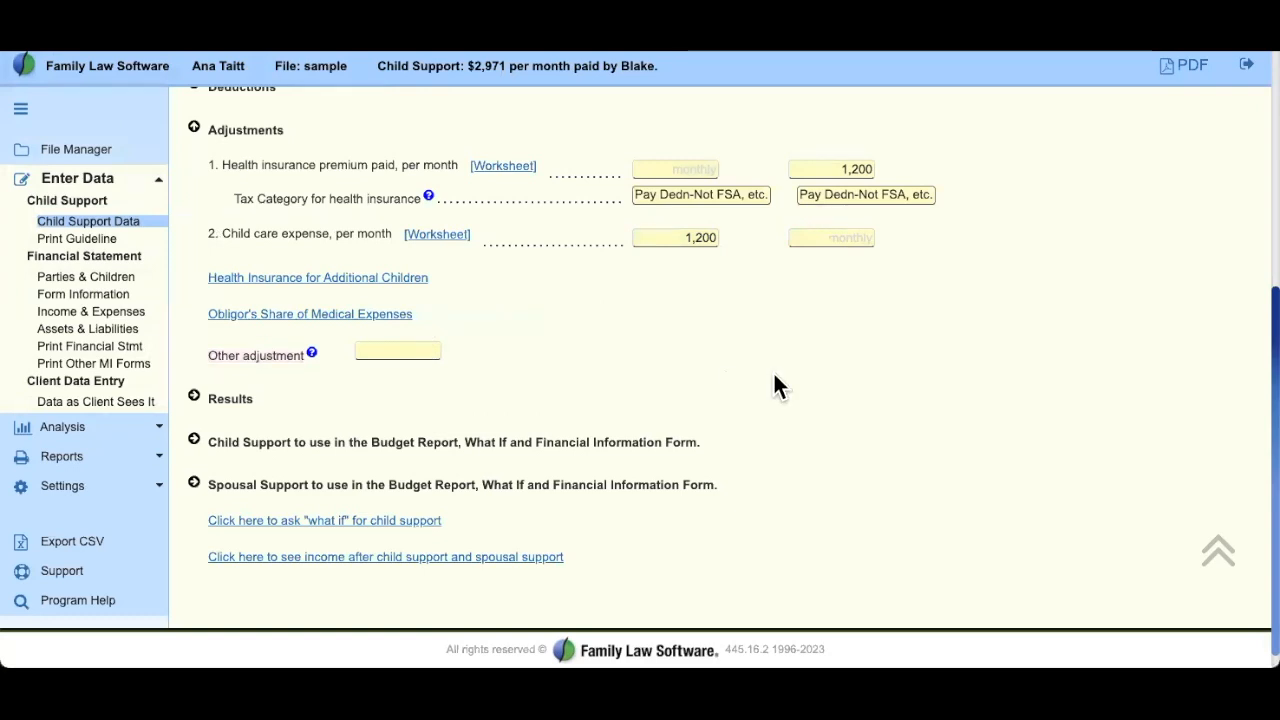
left_click(194, 396)
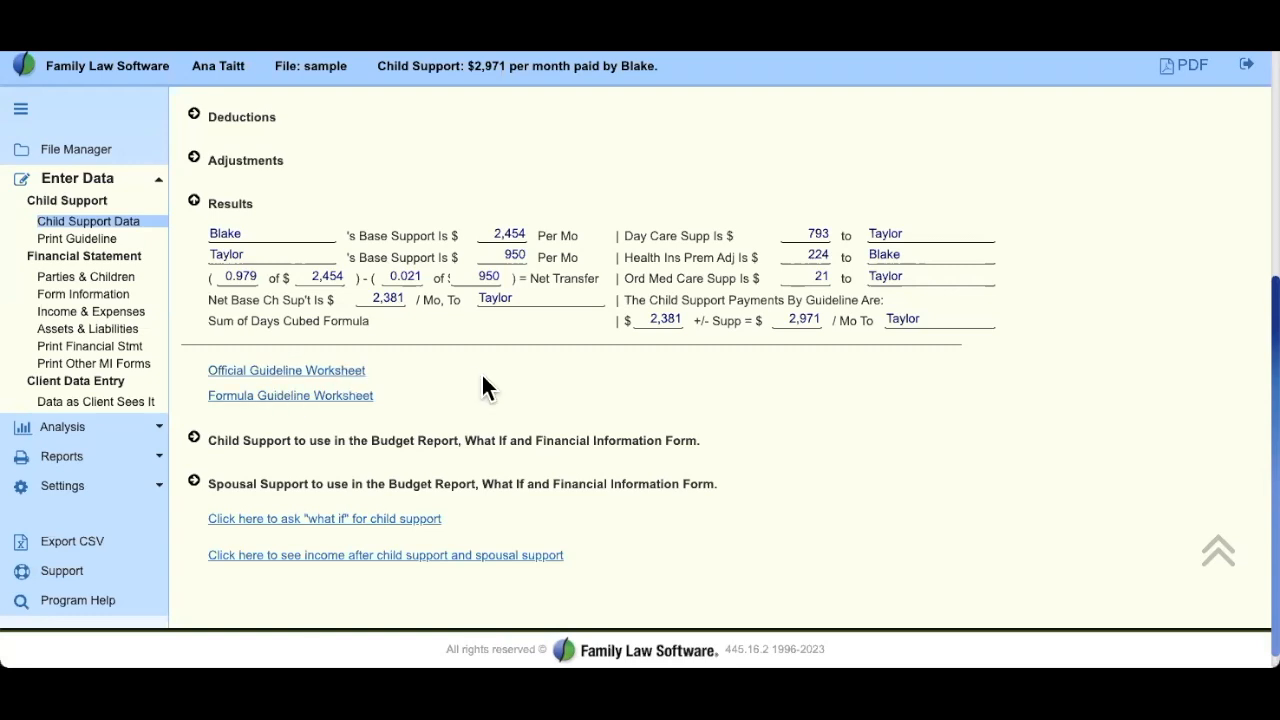
Step: Open the printable guideline's Formula Worksheet and examine the Calculation of Basic Table Amount
left_click(80, 240)
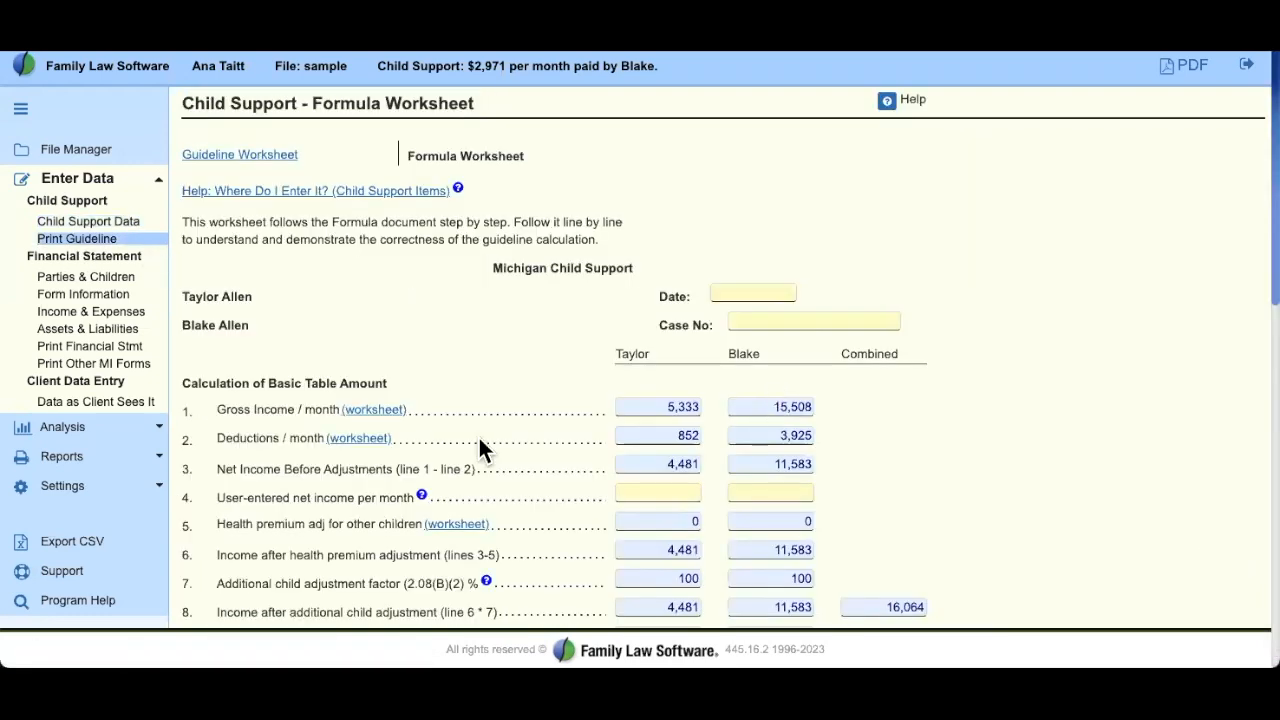
scroll(571, 440, "down", 1)
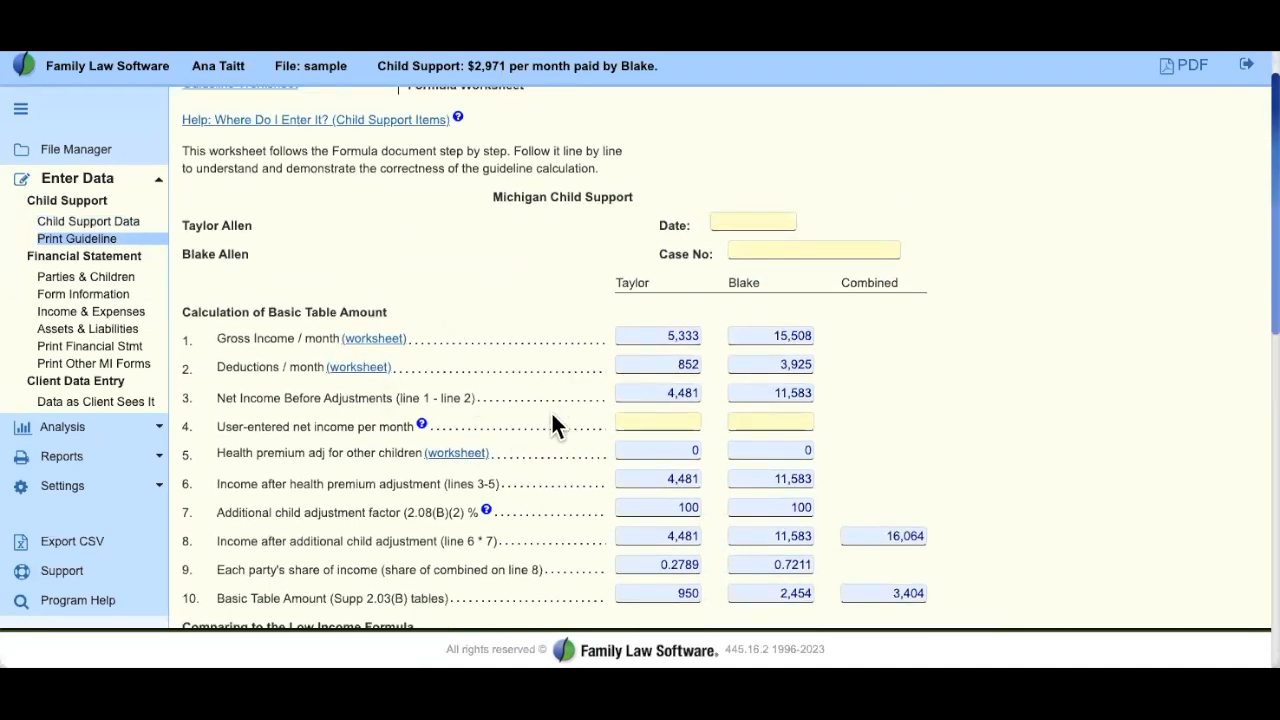
scroll(556, 424, "up", 1)
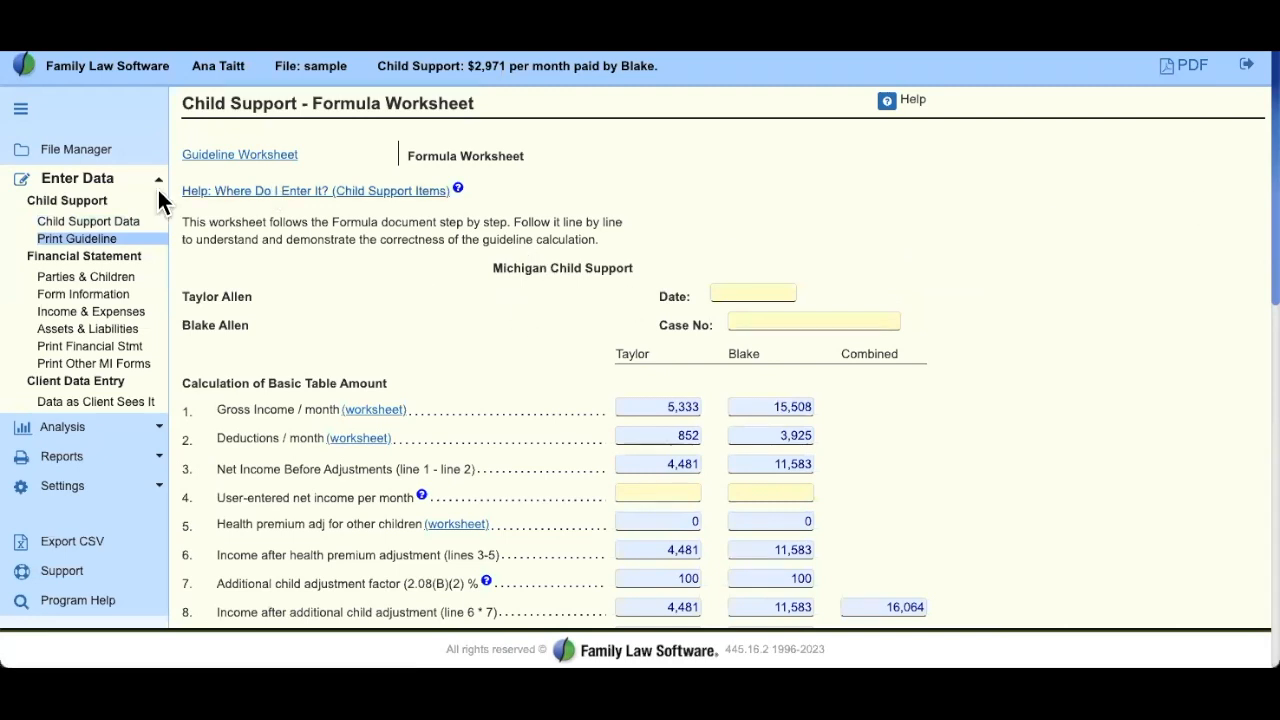
Step: Expand the SCAO approved domestic relations forms and open data entry for the FOC10 Uniform Child Support Order
left_click(77, 367)
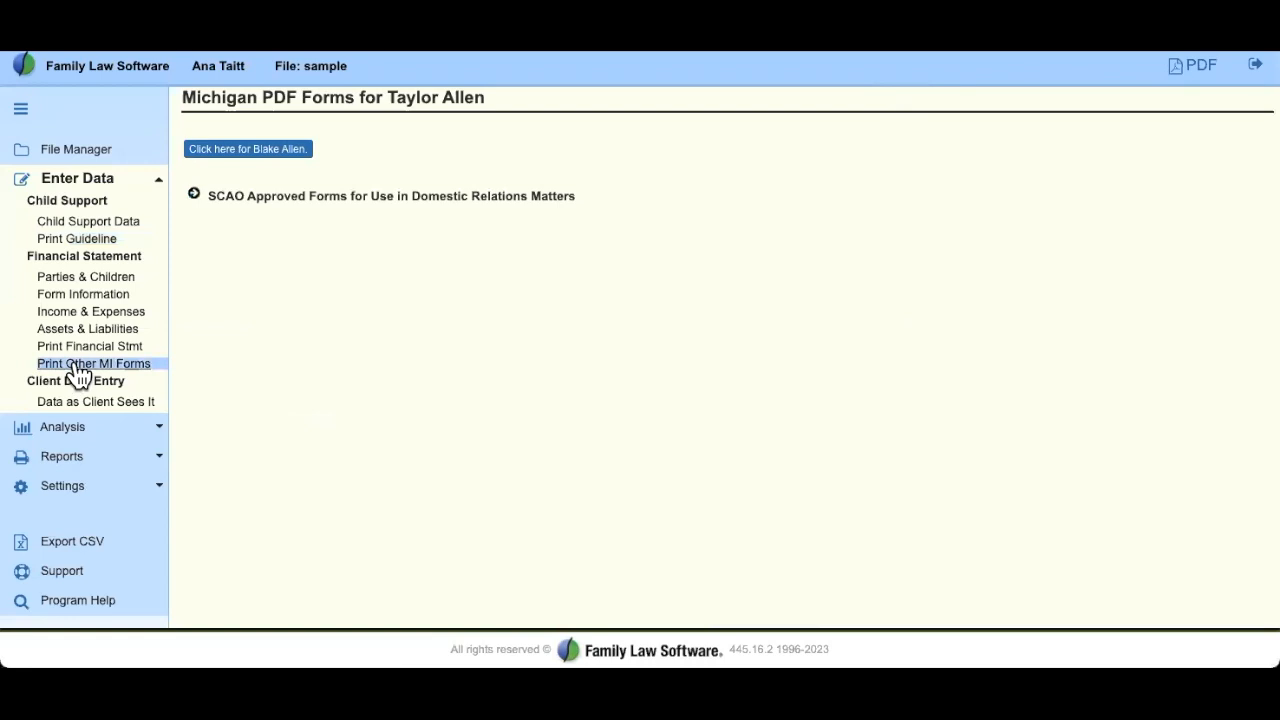
left_click(194, 200)
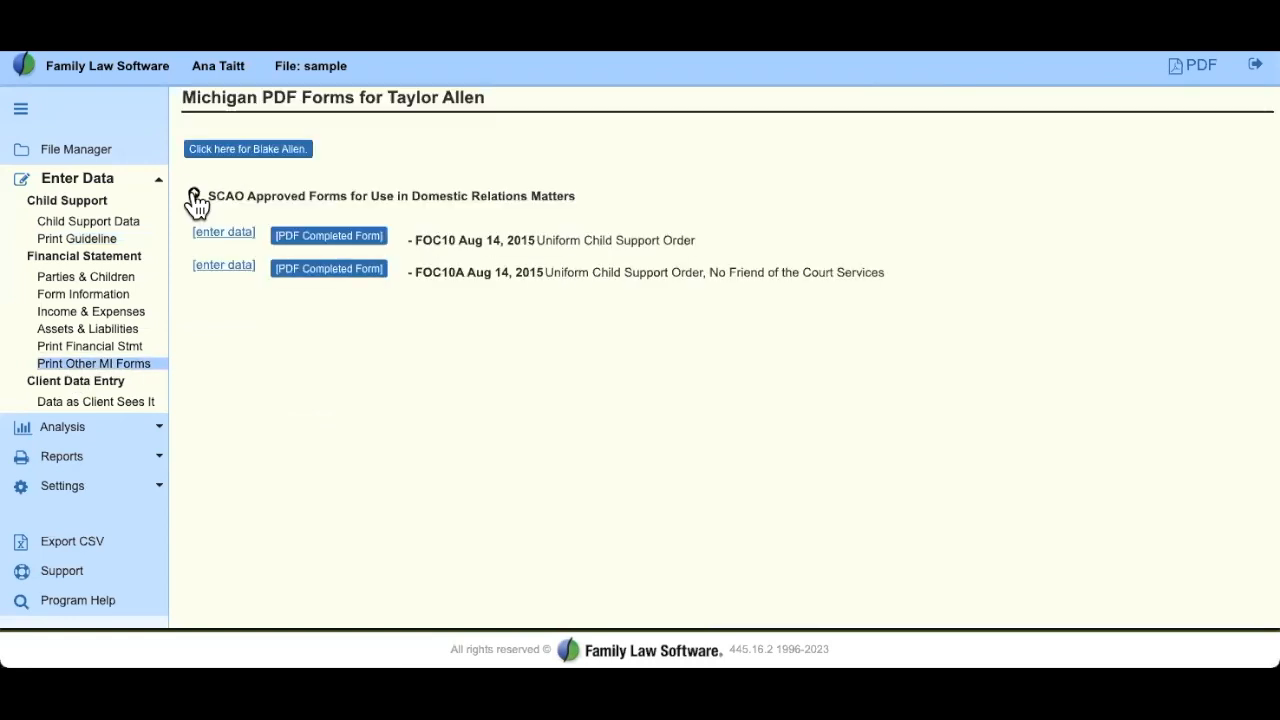
left_click_drag(531, 238, 696, 240)
left_click(778, 350)
left_click(234, 234)
Step: Review the Uniform Child Support Order's party, children, support amount and insurance sections, and return to the Michigan forms list
scroll(1006, 428, "down", 3)
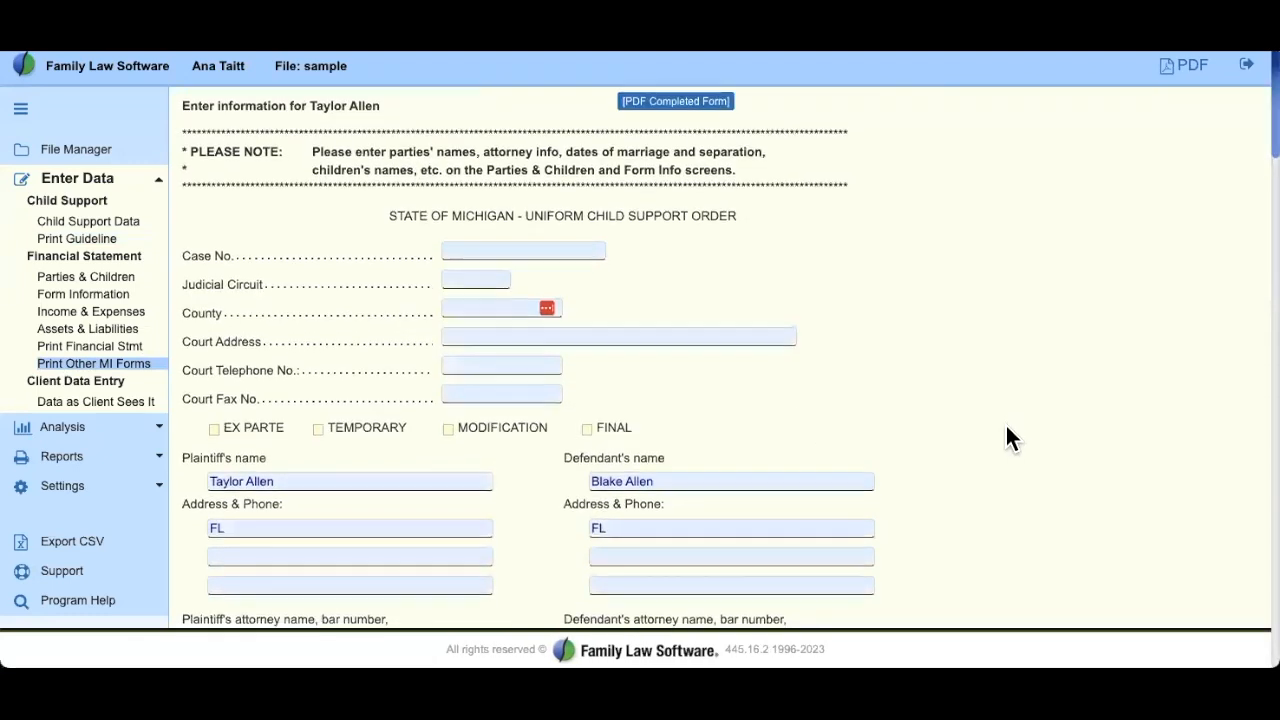
scroll(930, 440, "down", 5)
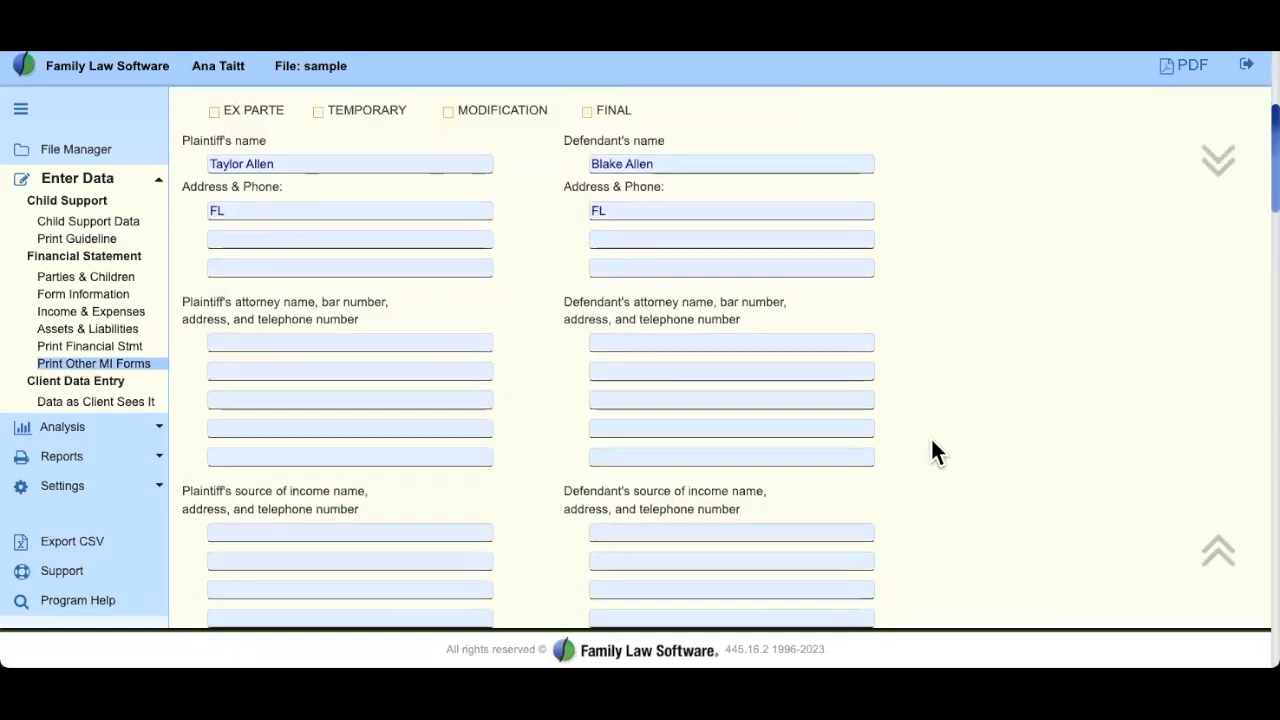
scroll(932, 452, "down", 10)
scroll(930, 436, "down", 4)
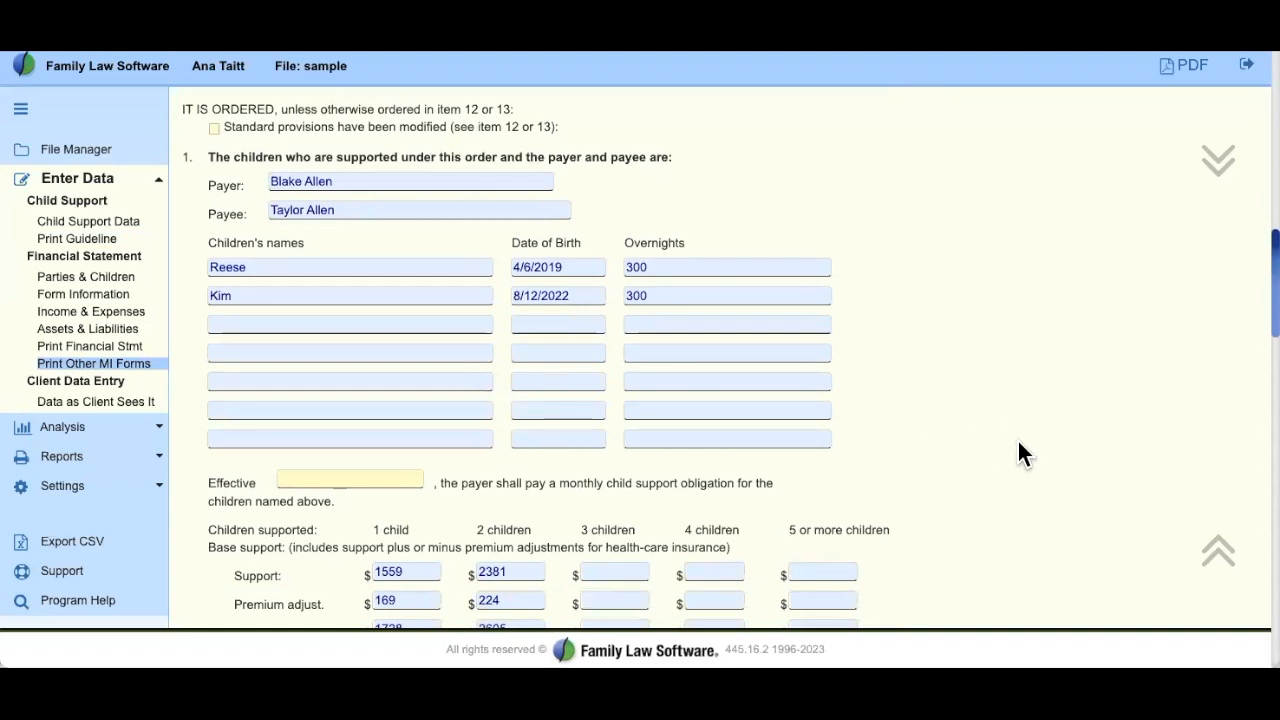
scroll(1020, 452, "down", 1)
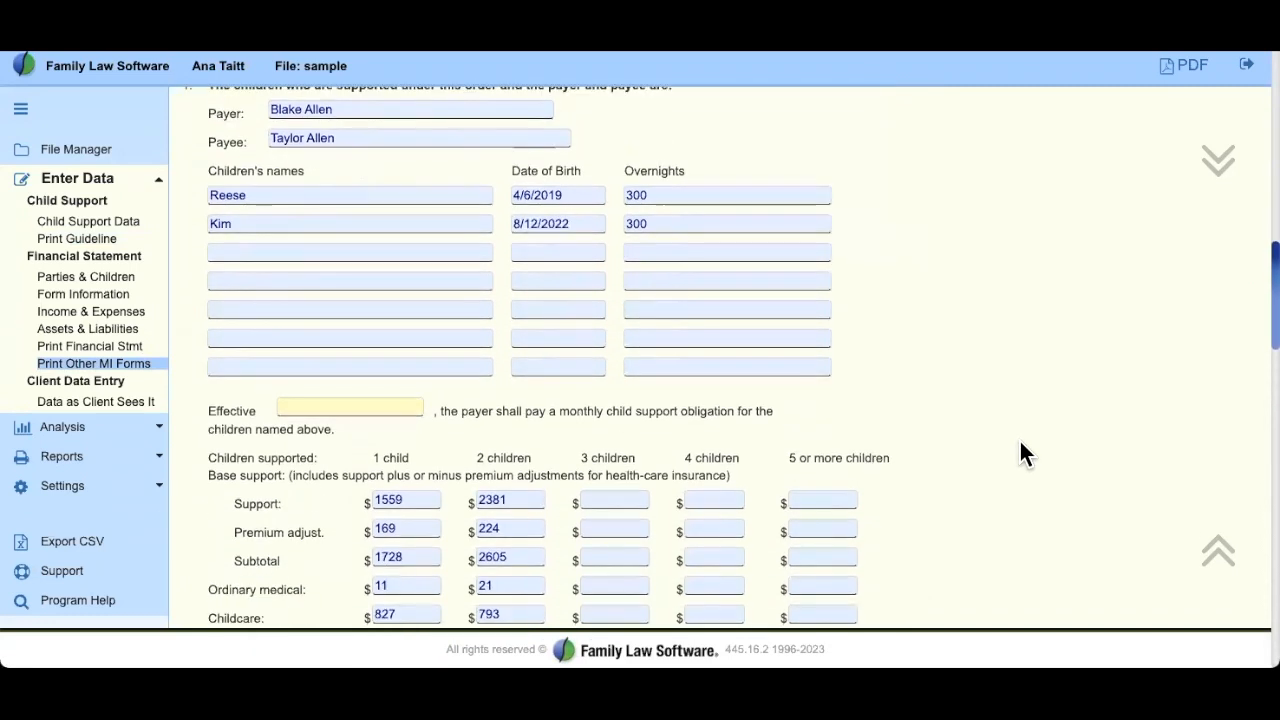
scroll(1020, 452, "down", 3)
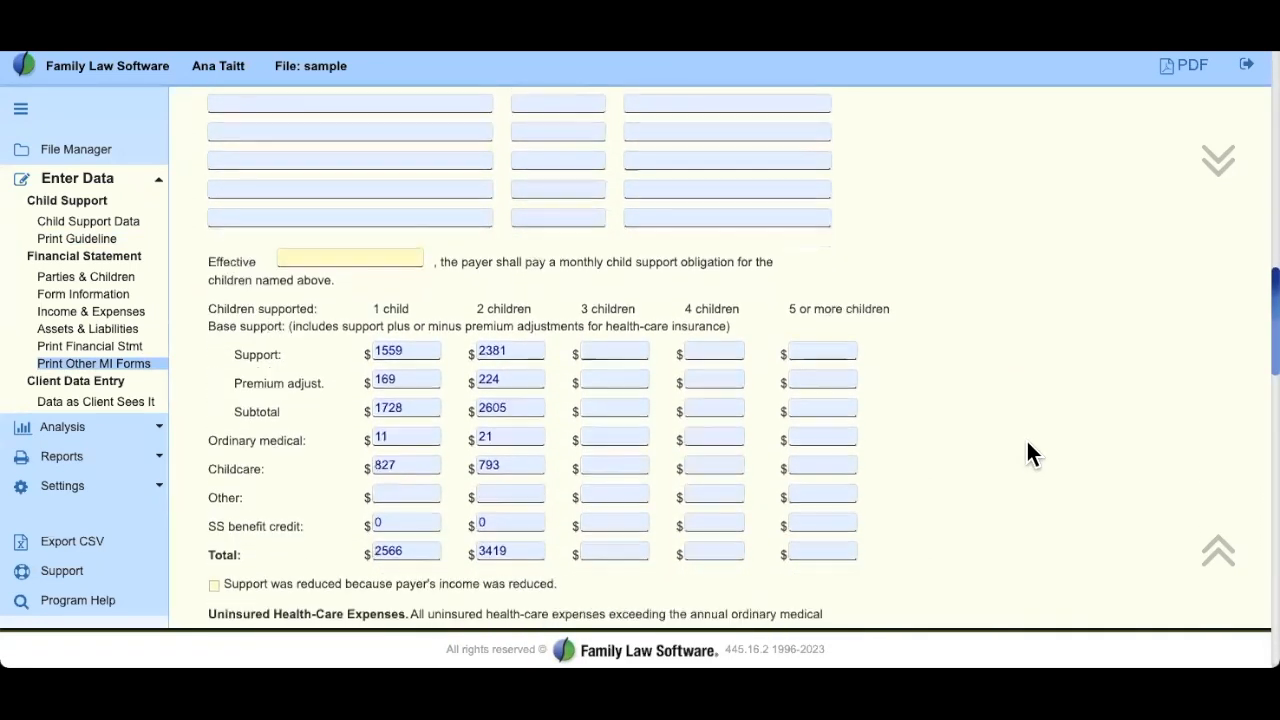
scroll(1028, 445, "down", 6)
scroll(1031, 450, "down", 6)
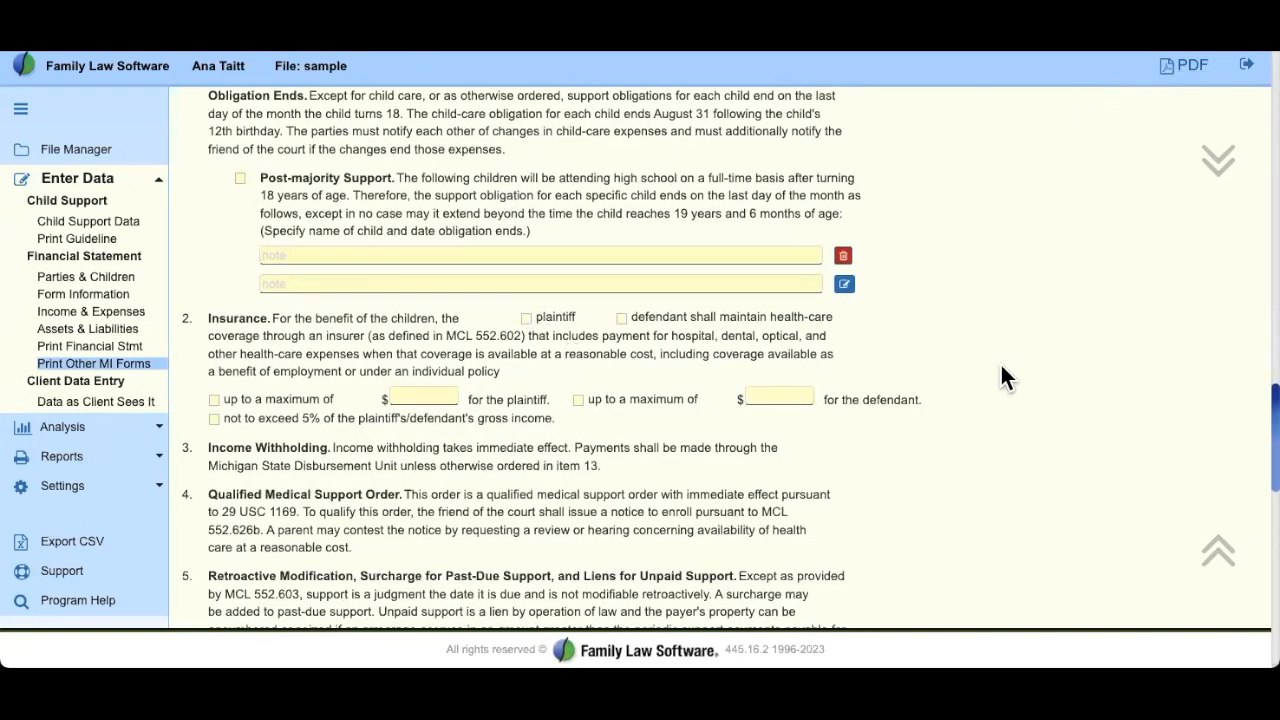
left_click(118, 366)
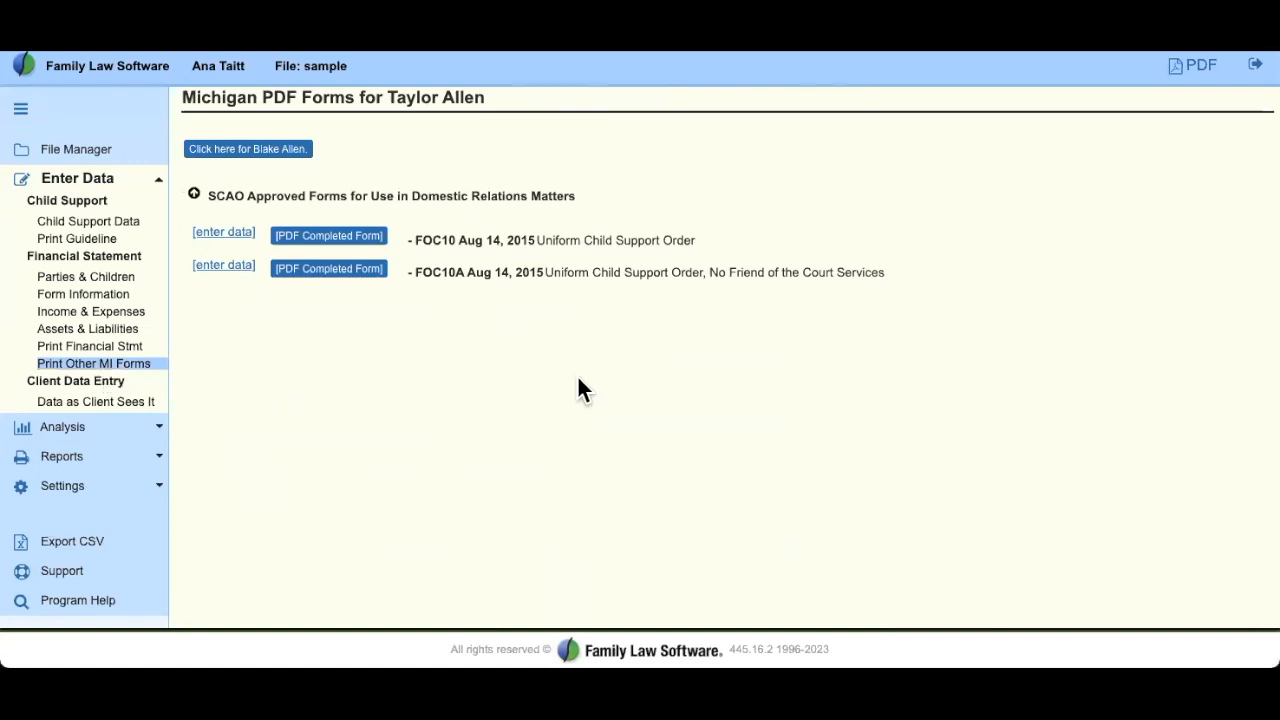
Step: Return to the Complete child support data and check the monthly support amount and payer in the summary heading
left_click(113, 224)
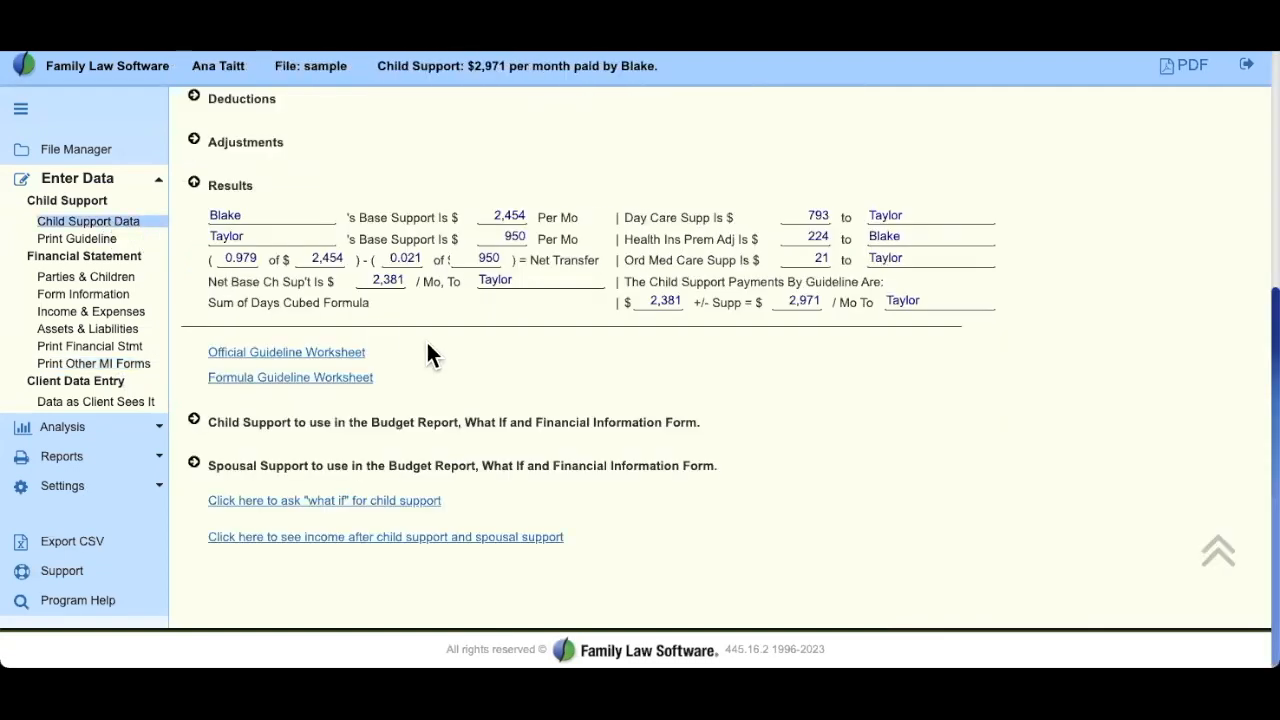
scroll(435, 356, "up", 8)
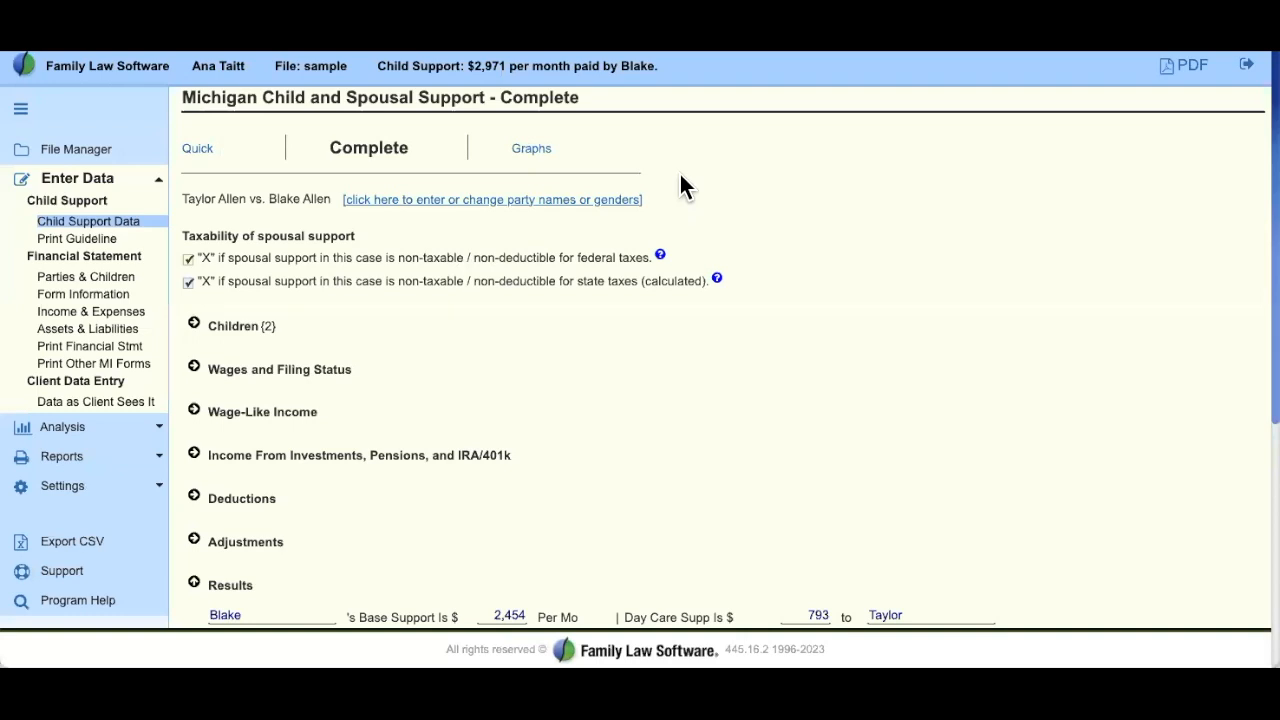
left_click_drag(464, 67, 537, 64)
left_click_drag(621, 66, 655, 67)
Step: Open the support graphs and examine the chart comparing gross incomes with income after support and taxes
left_click(540, 150)
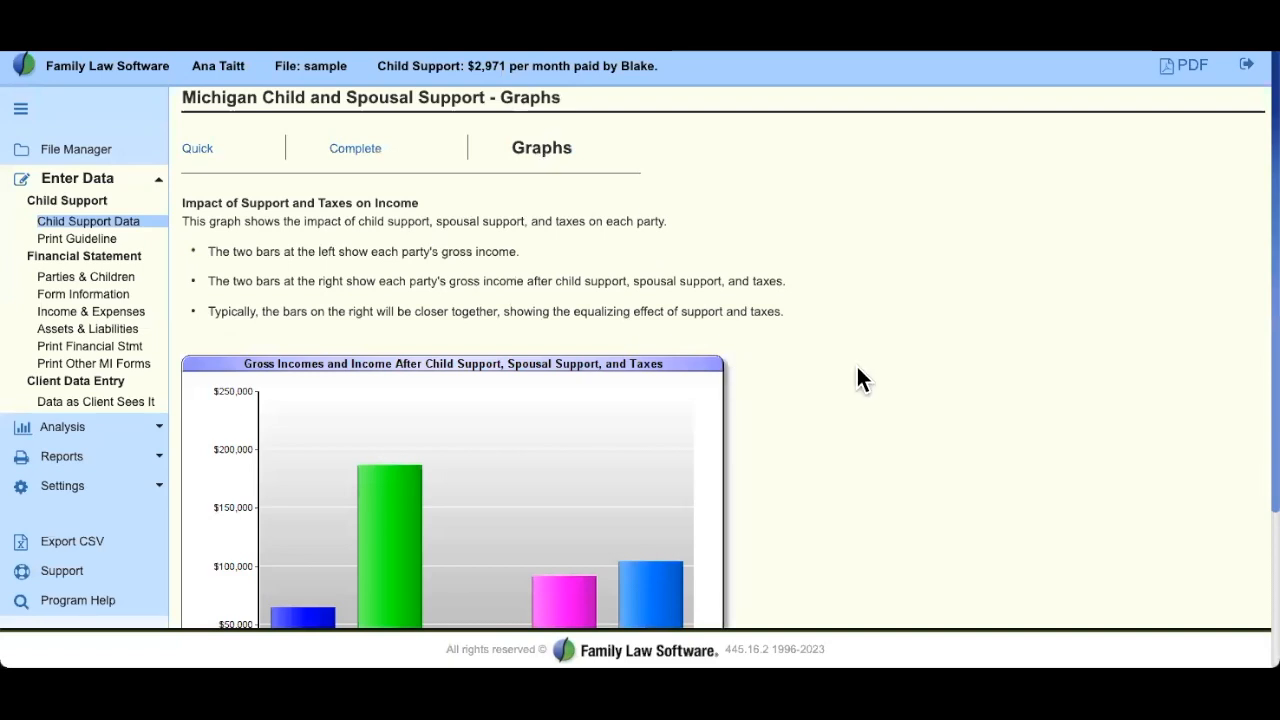
scroll(940, 387, "down", 3)
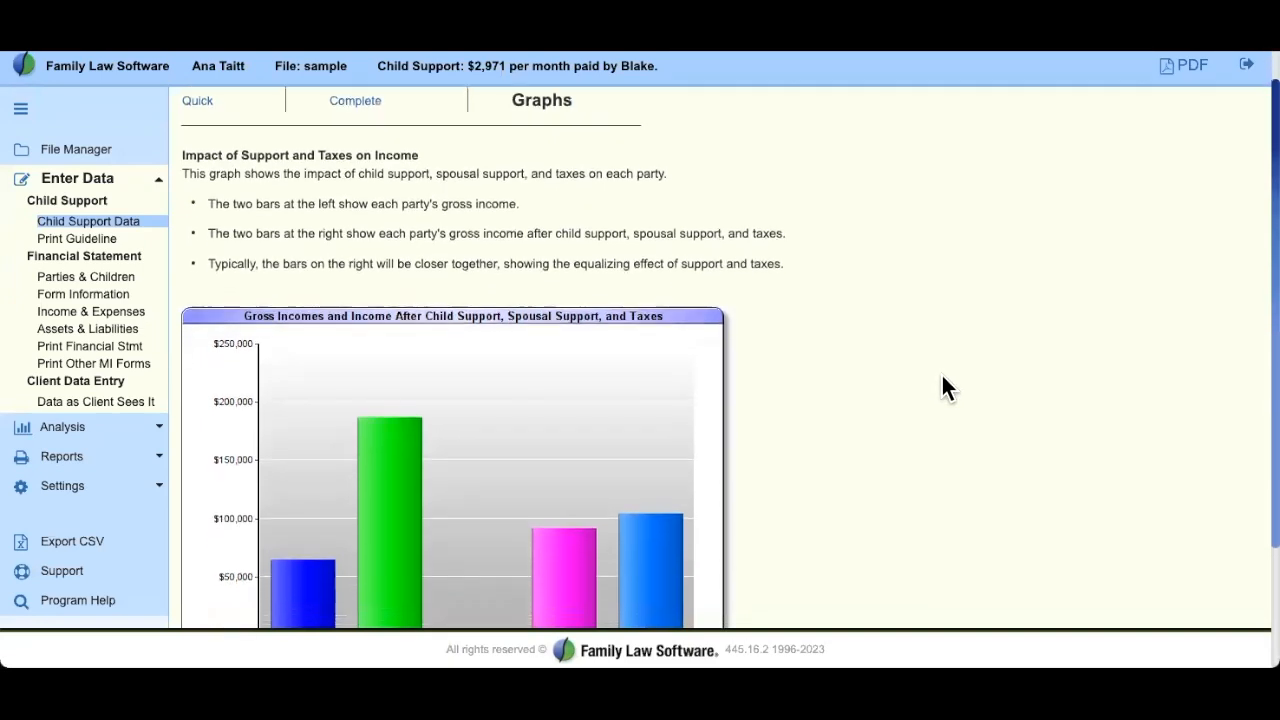
scroll(946, 378, "down", 2)
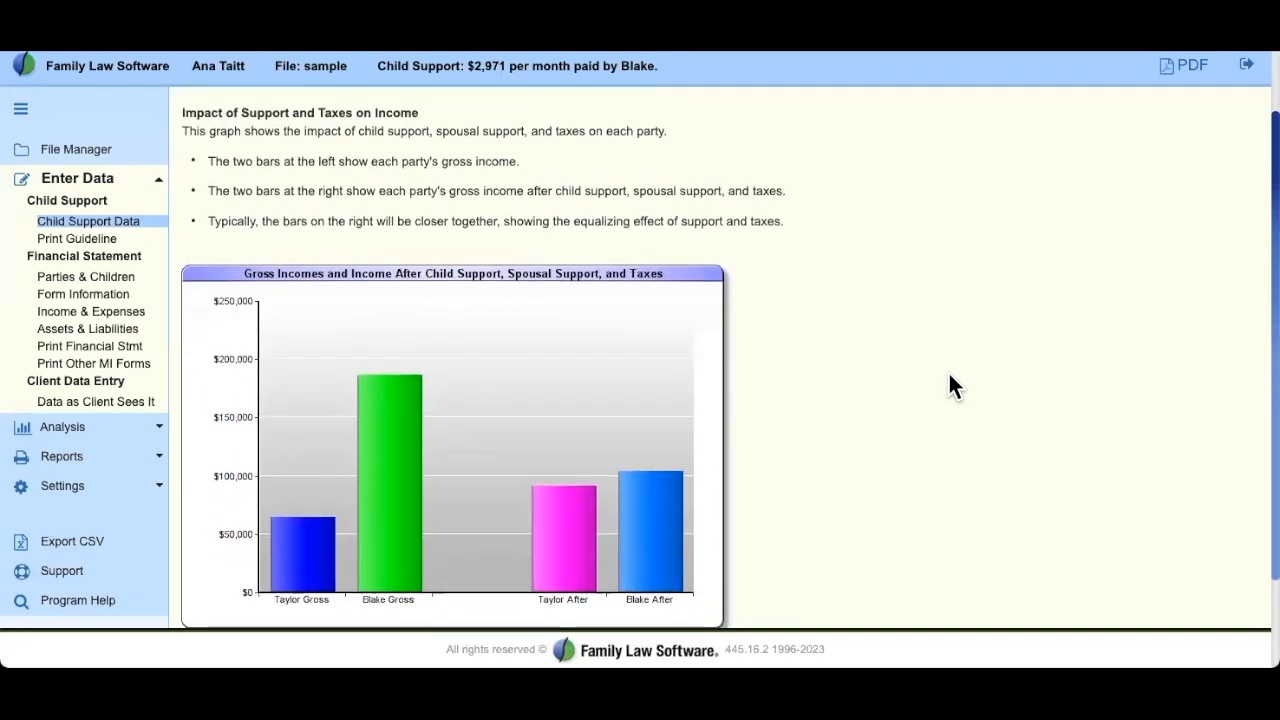
scroll(953, 373, "down", 1)
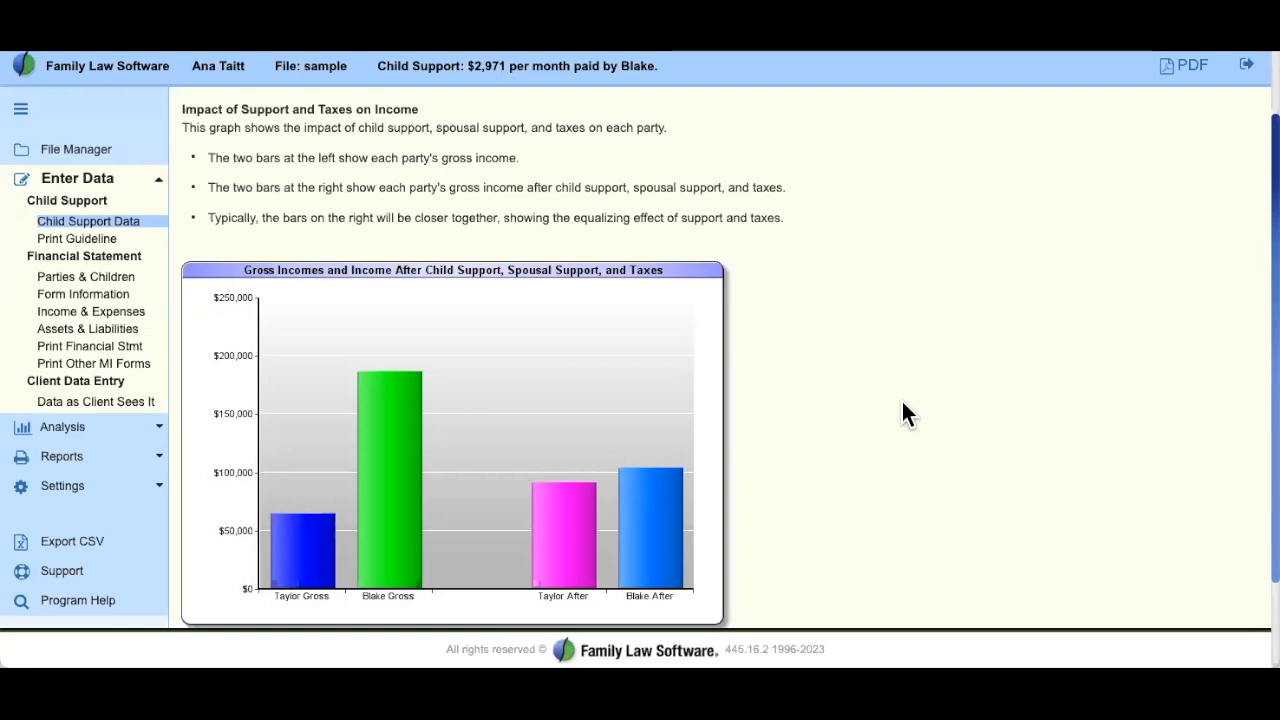
scroll(905, 404, "up", 2)
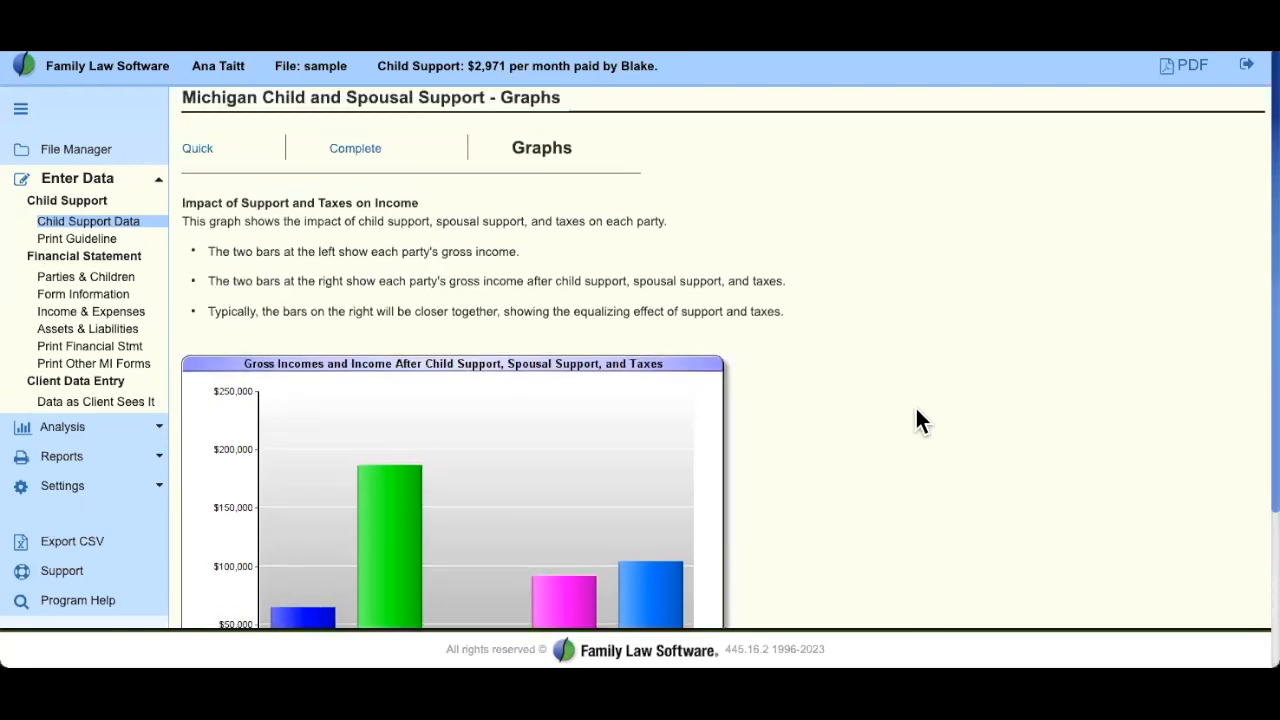
Step: Open the Payer graph and examine how the payer's expenditures divide among child support, taxes and the amount remaining
scroll(707, 313, "down", 4)
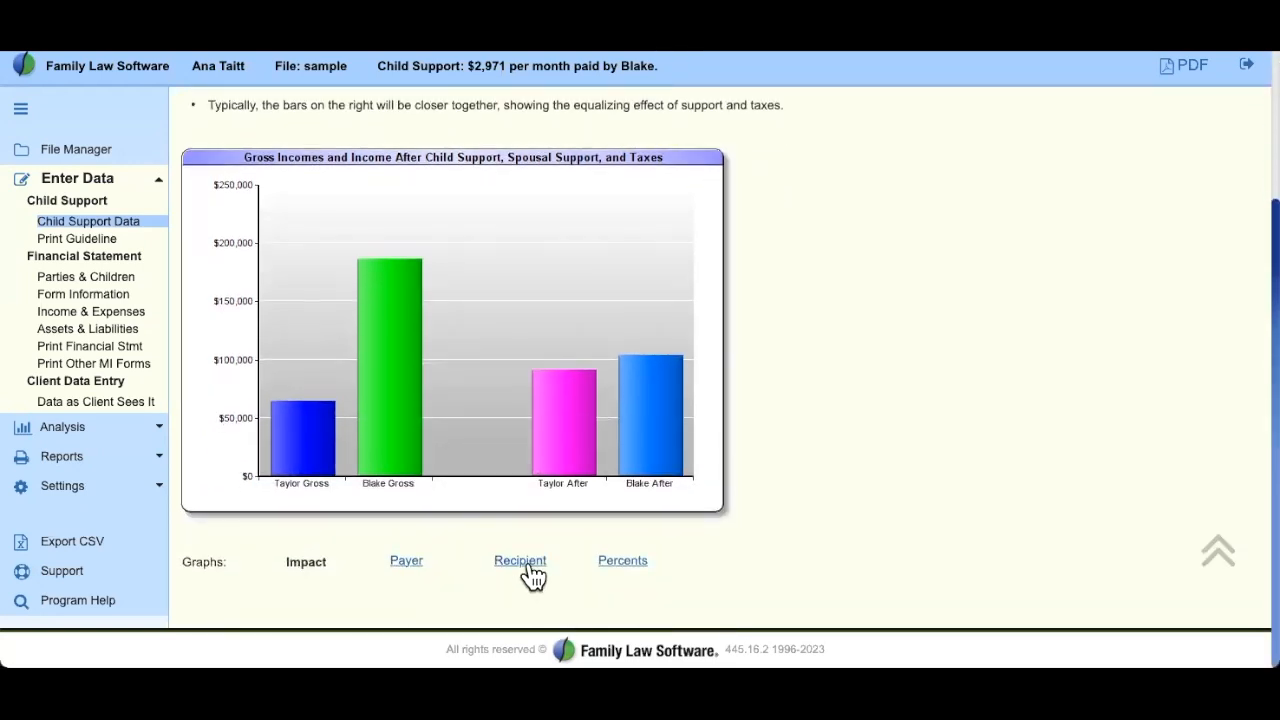
left_click(407, 572)
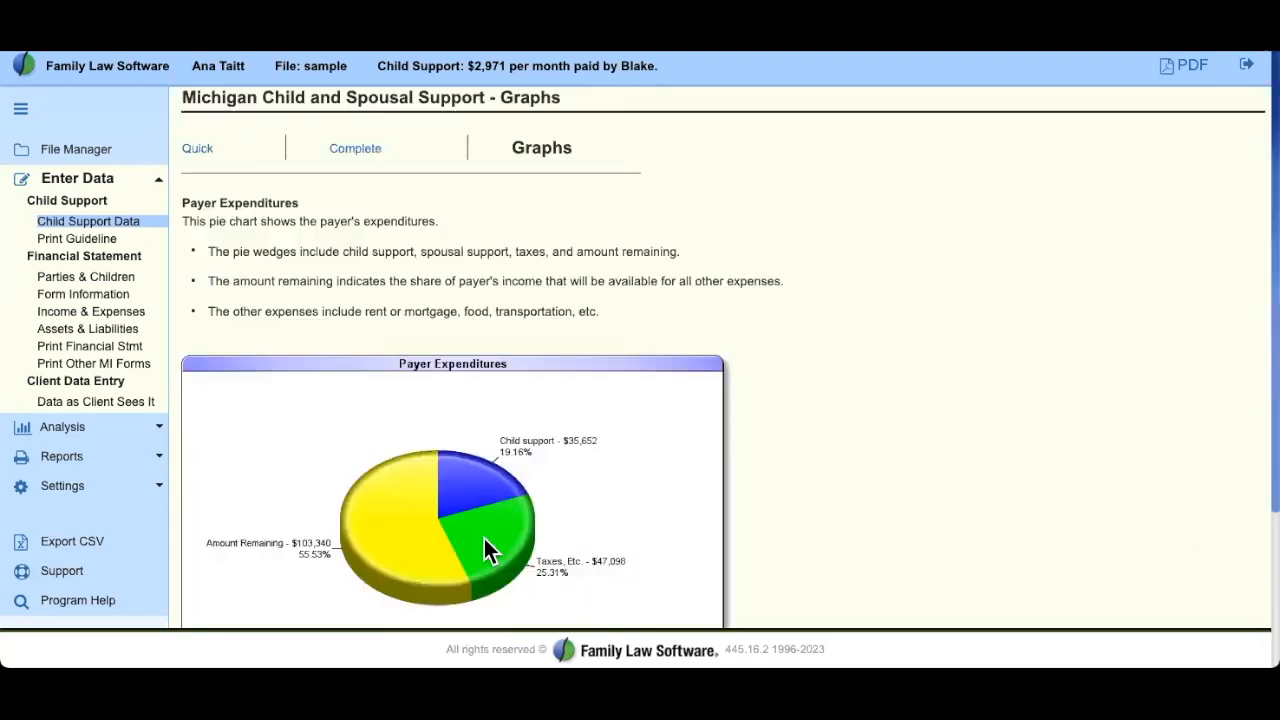
scroll(685, 540, "down", 1)
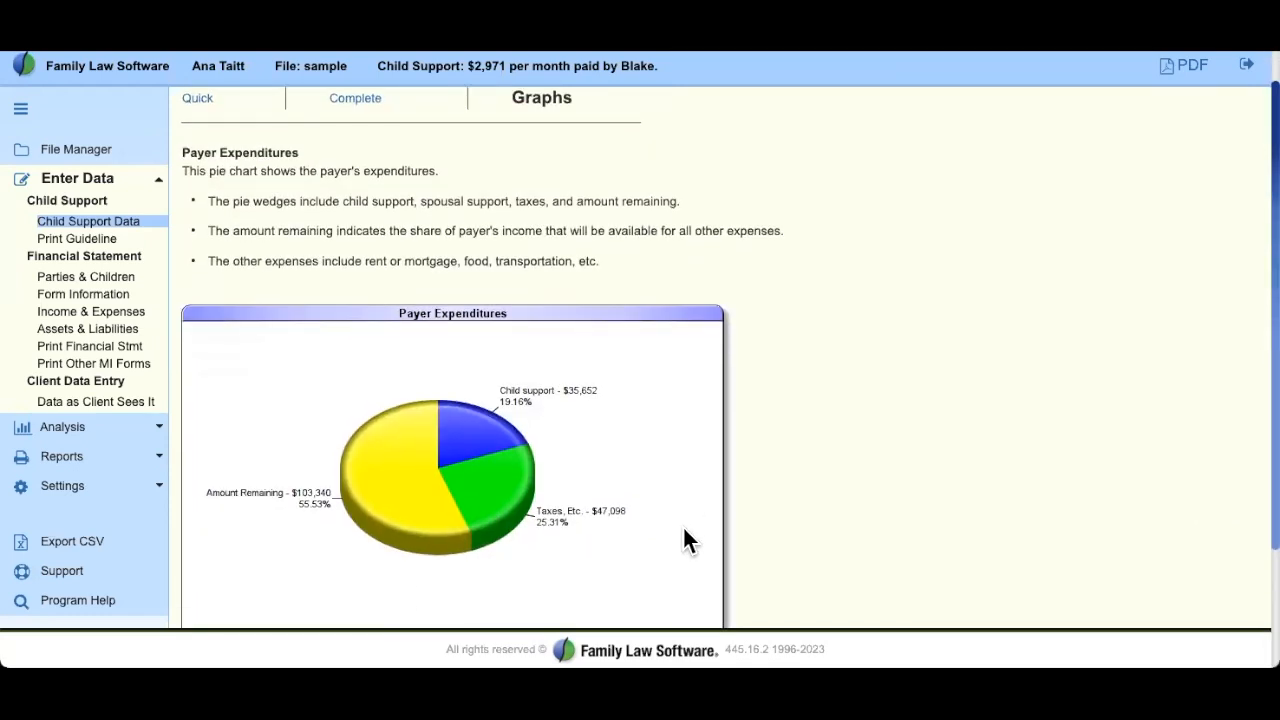
scroll(684, 530, "down", 1)
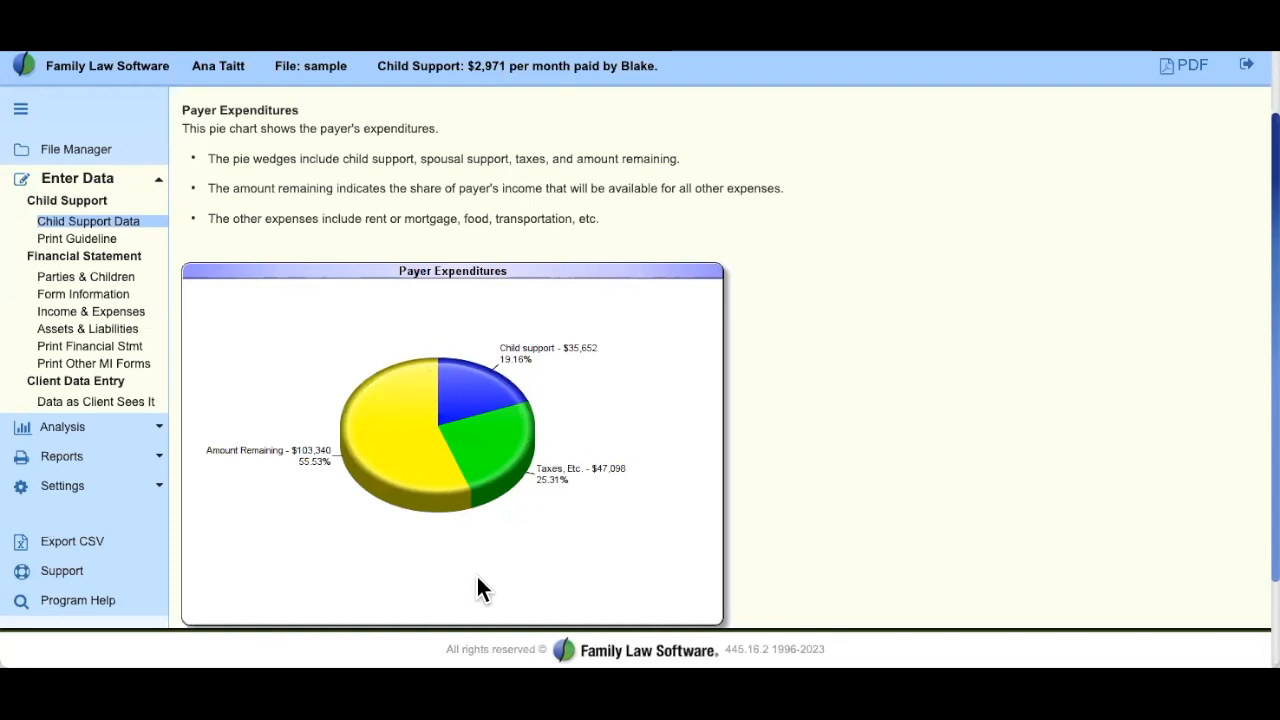
Step: Look over the Spousal Alternatives among the analysis options and return to the data entry options
left_click(62, 427)
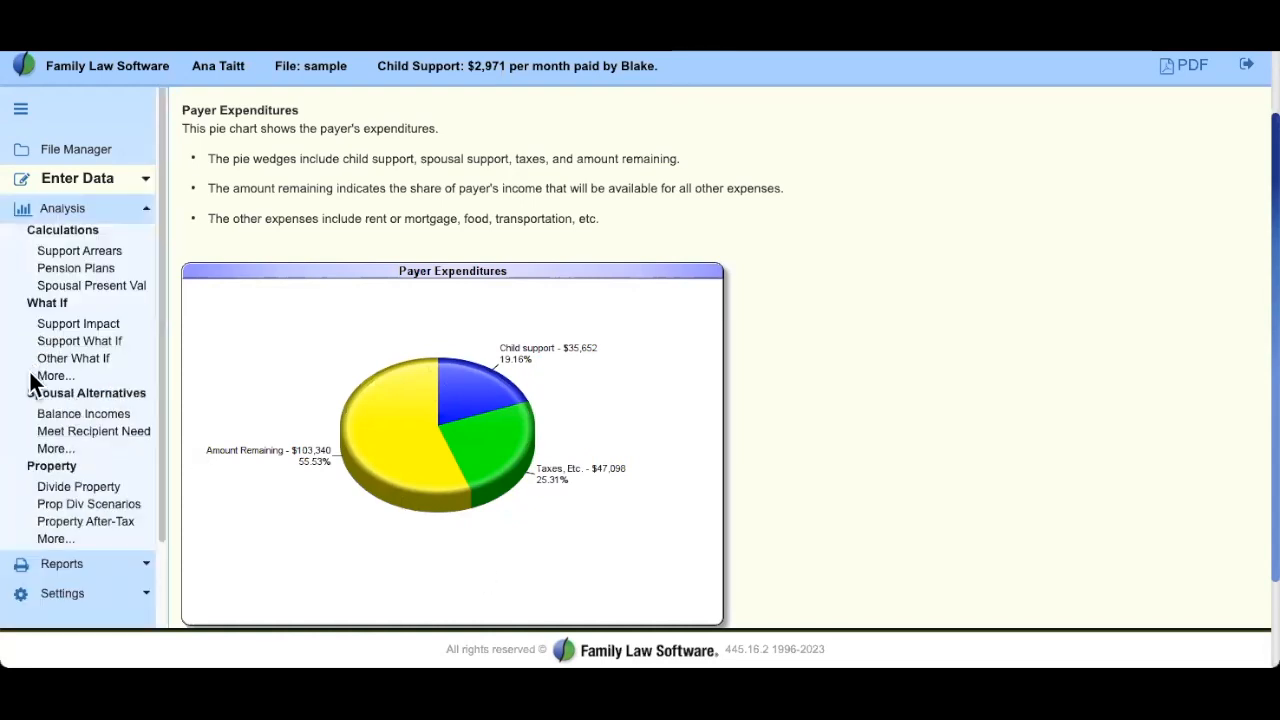
left_click_drag(31, 390, 124, 452)
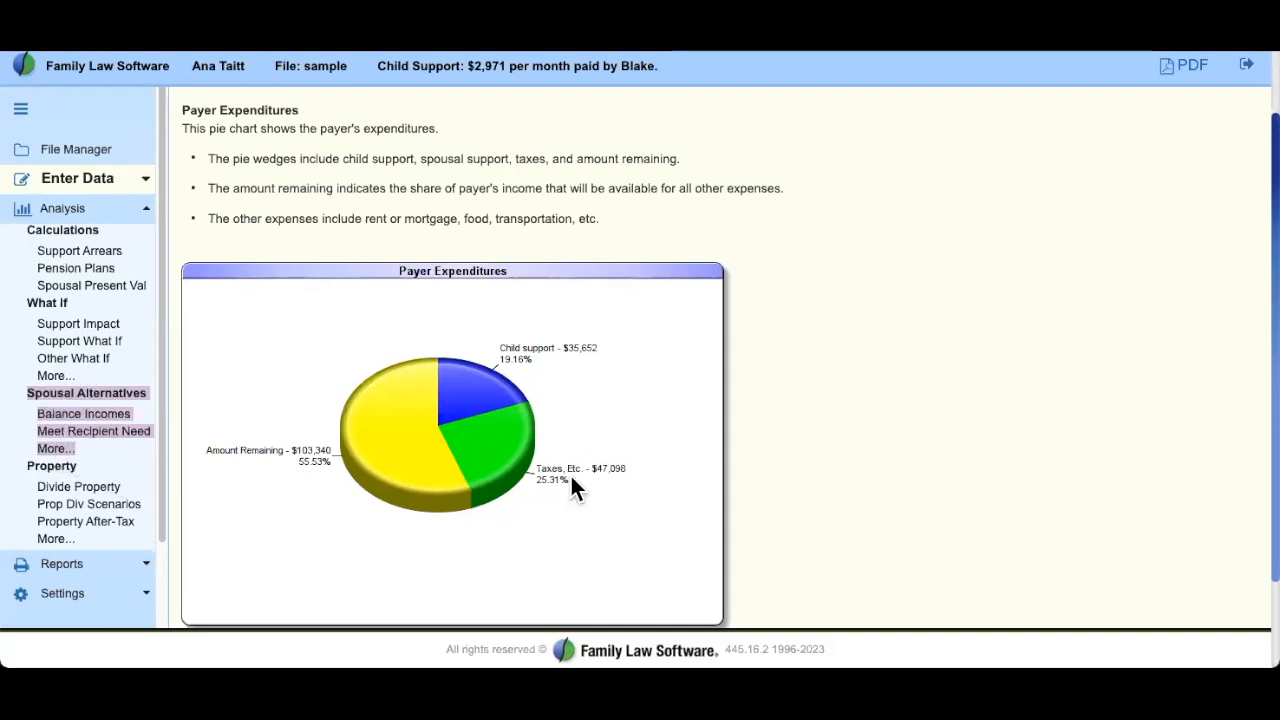
left_click(108, 180)
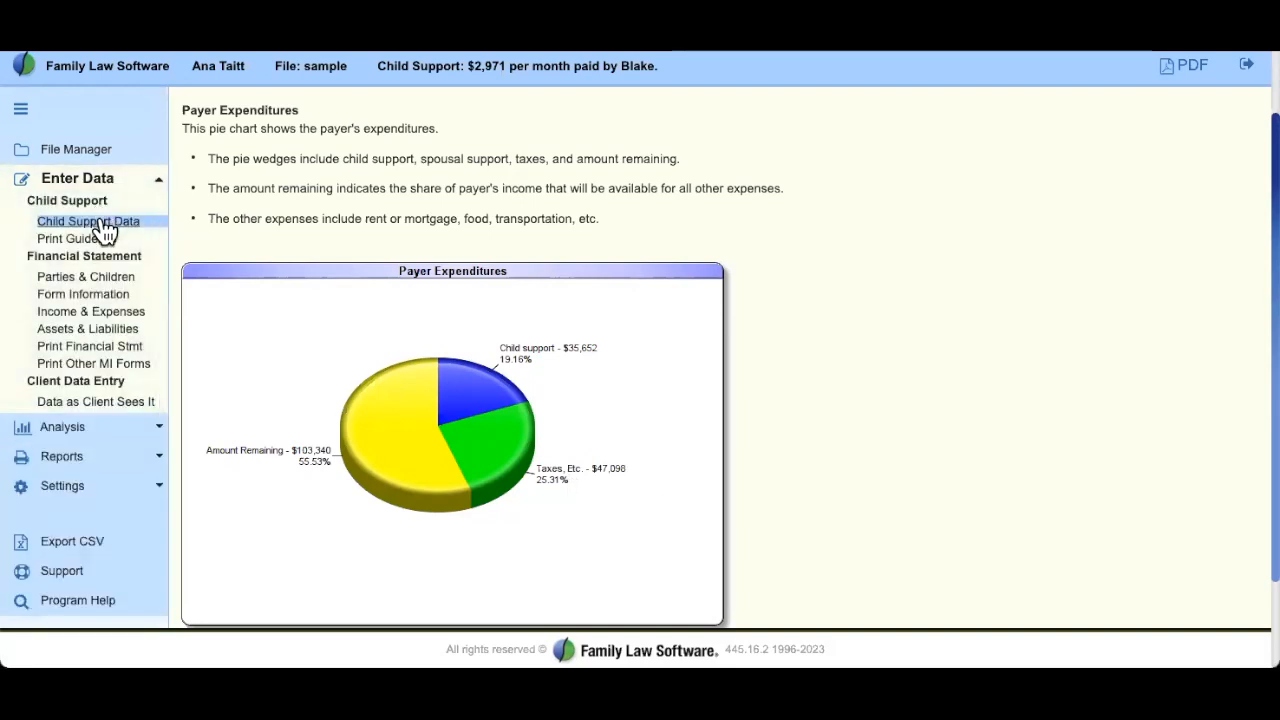
Step: Revisit the child support data page and open the printable guideline's Formula Worksheet
left_click(100, 221)
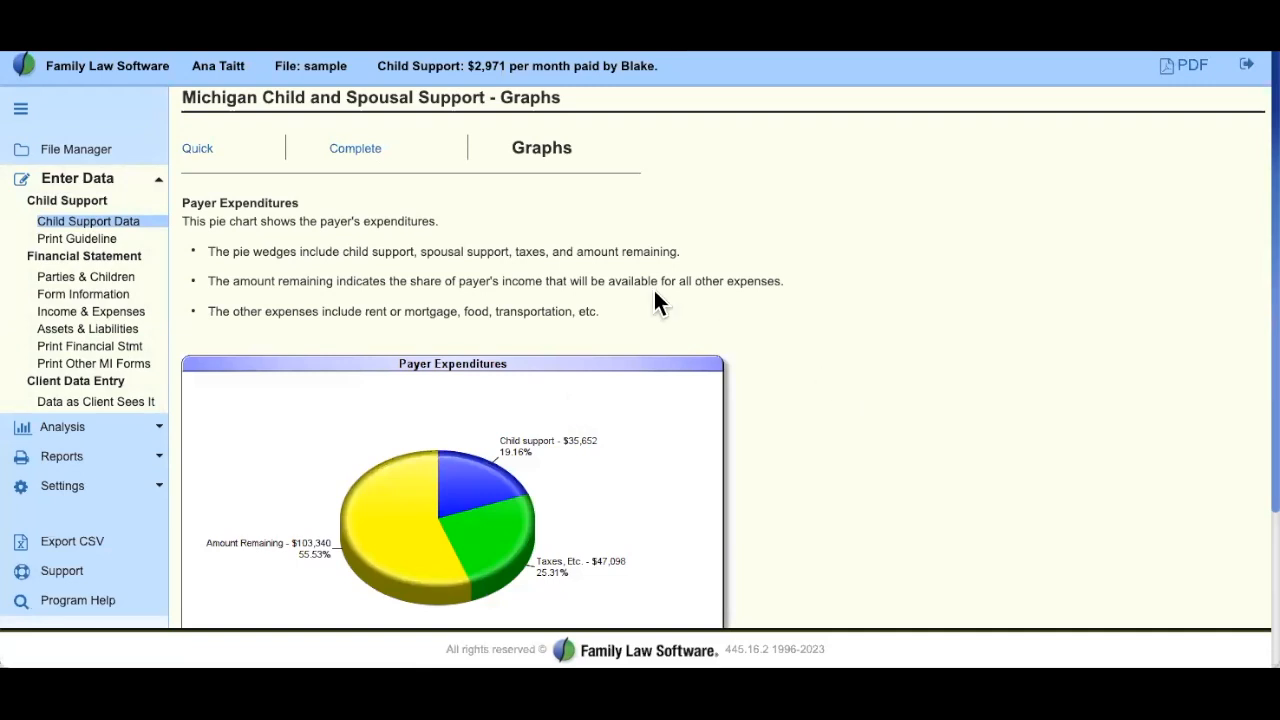
left_click(72, 240)
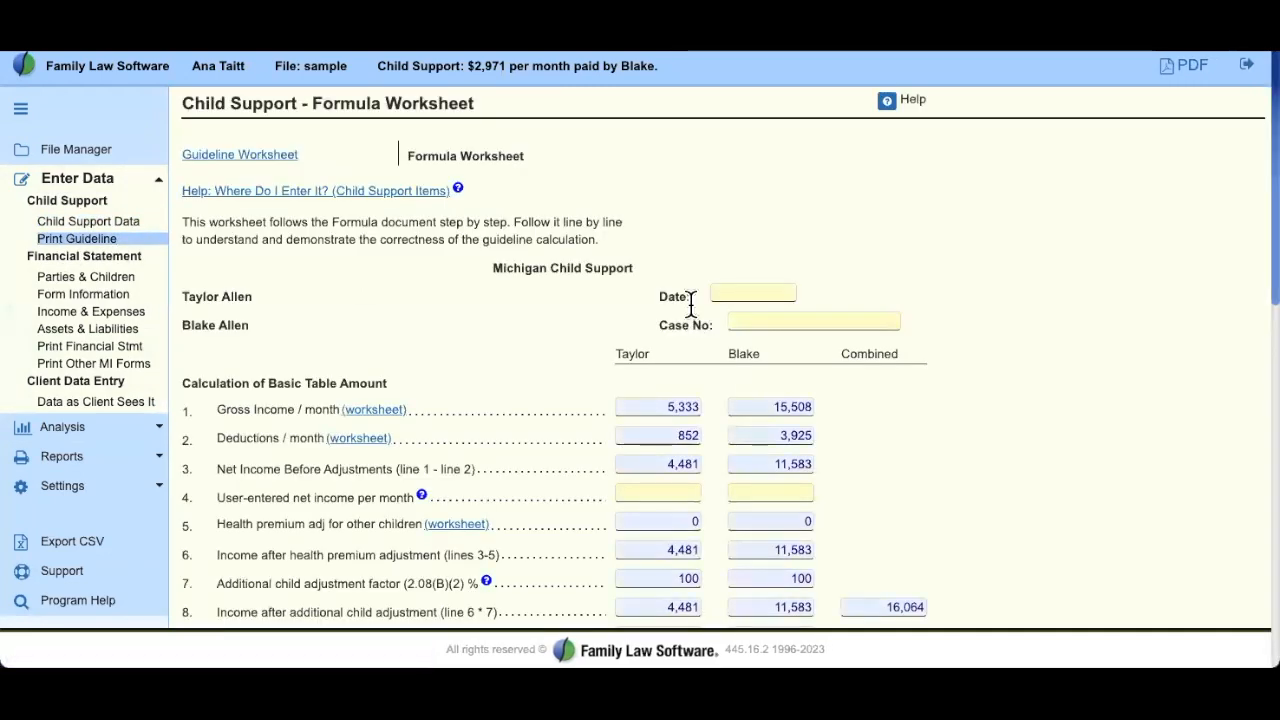